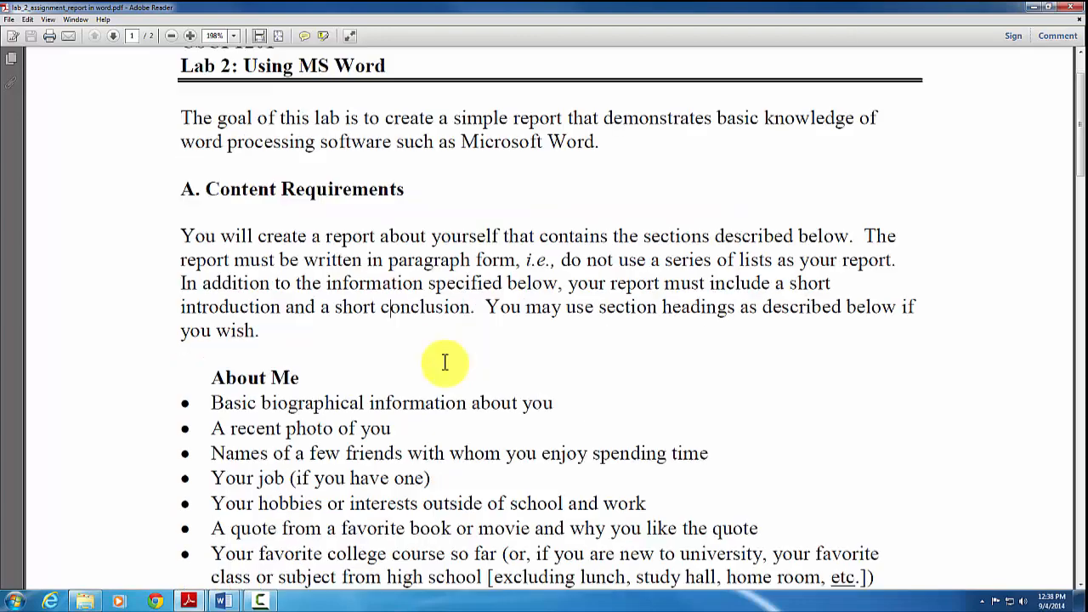
# Review the lab instructions PDF, highlighting left alignment, 12 point Arial, double spacing and 50% content weight
pyautogui.scroll(-2, 311, 228)
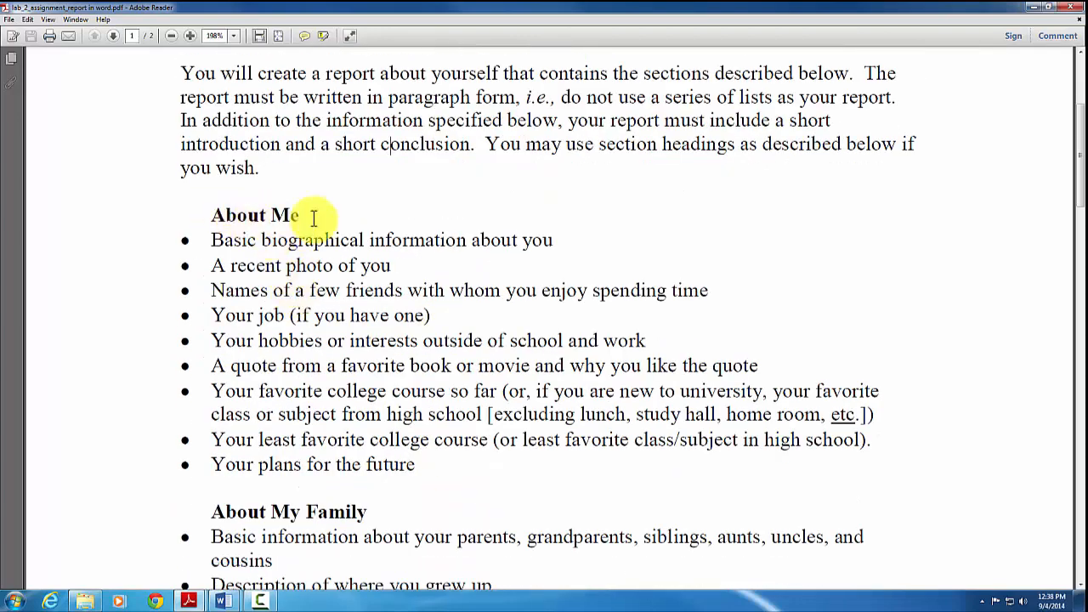
pyautogui.scroll(-6, 312, 214)
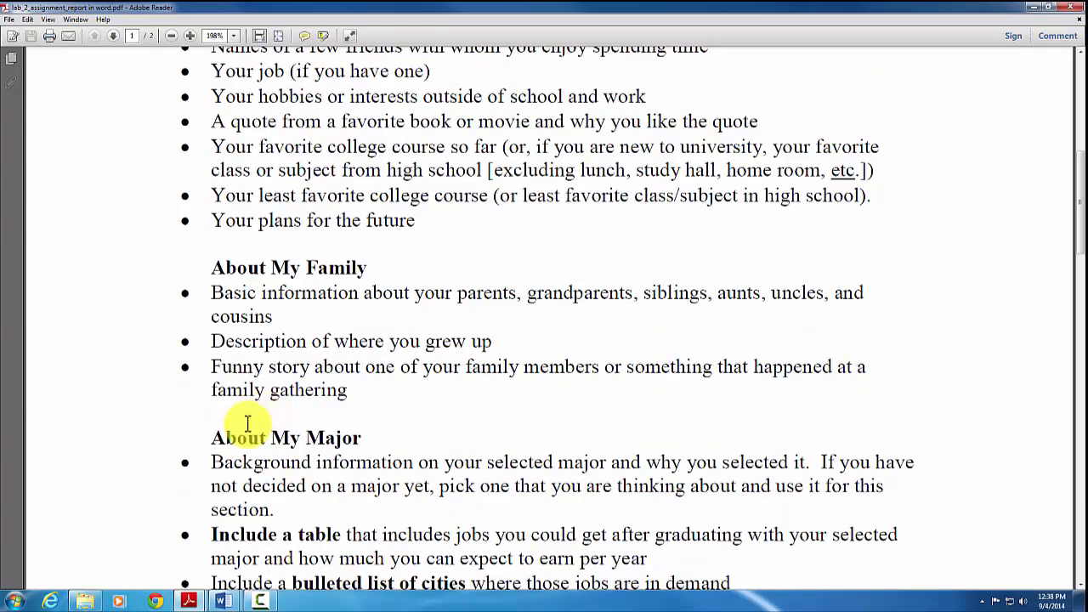
pyautogui.scroll(-2, 272, 416)
pyautogui.scroll(-3, 497, 356)
pyautogui.scroll(-2, 491, 355)
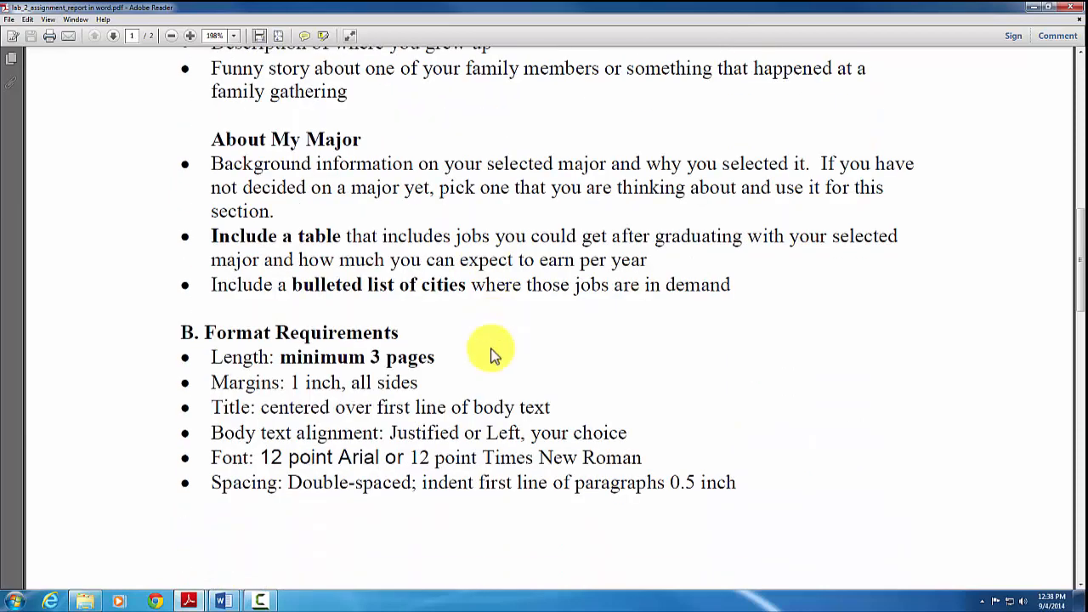
pyautogui.scroll(3, 400, 347)
pyautogui.scroll(-4, 400, 347)
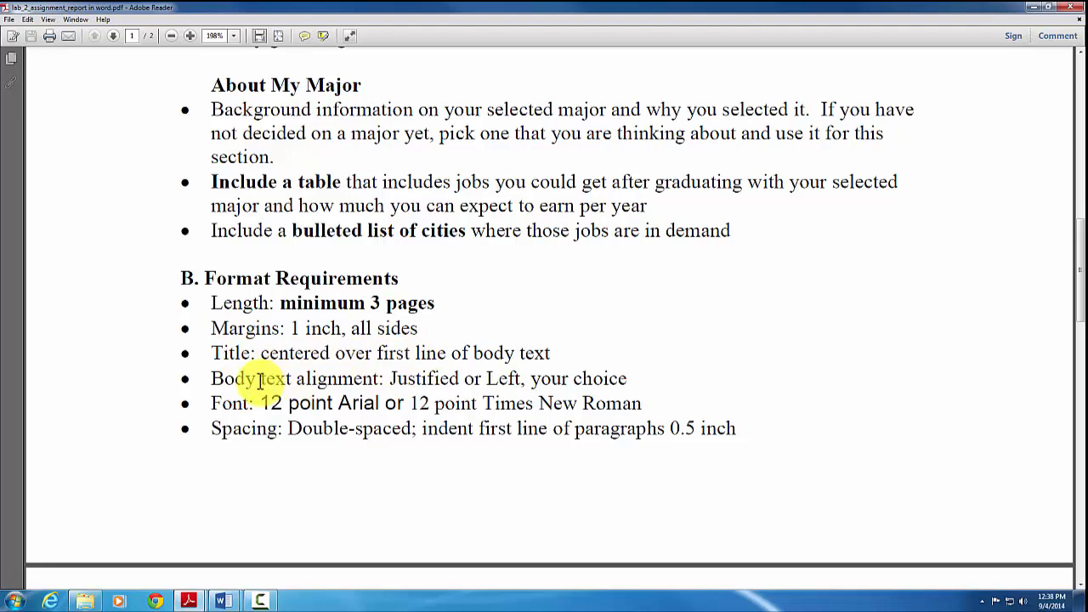
pyautogui.doubleClick(502, 379)
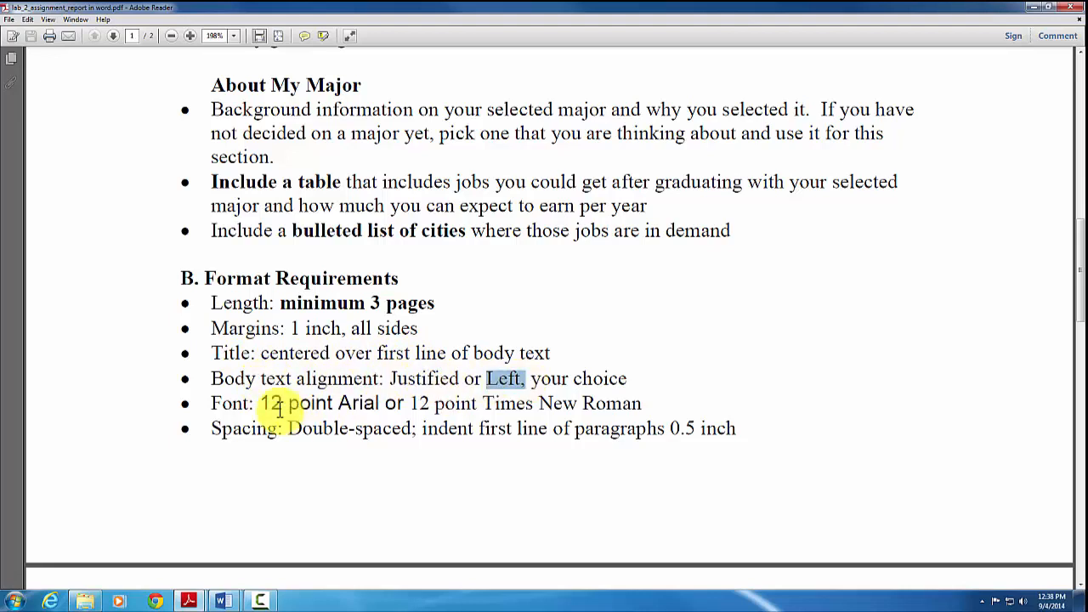
pyautogui.moveTo(266, 403); pyautogui.dragTo(445, 406)
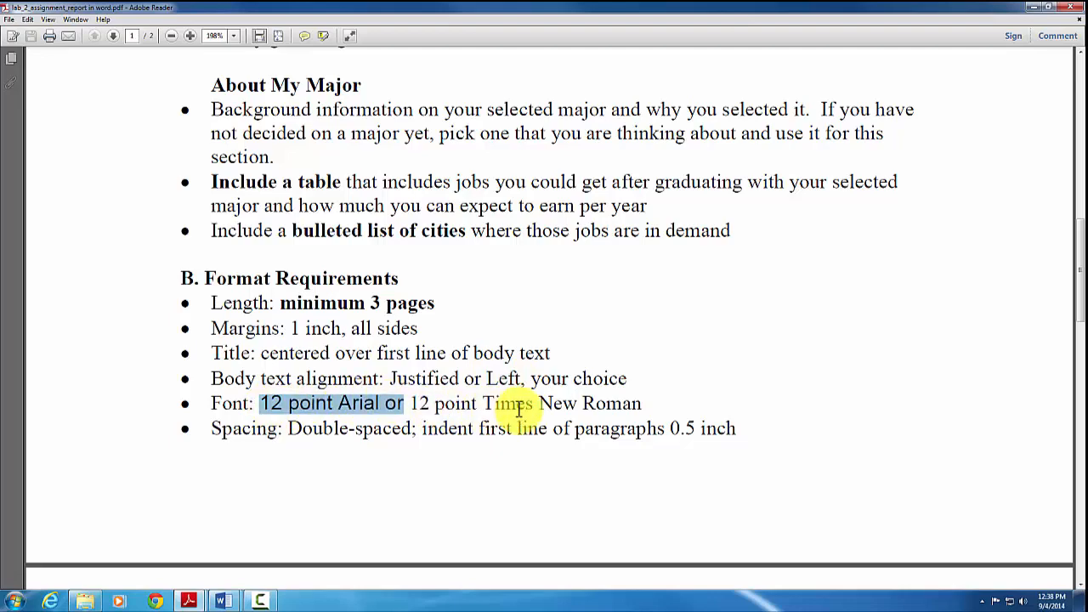
pyautogui.scroll(-1, 349, 387)
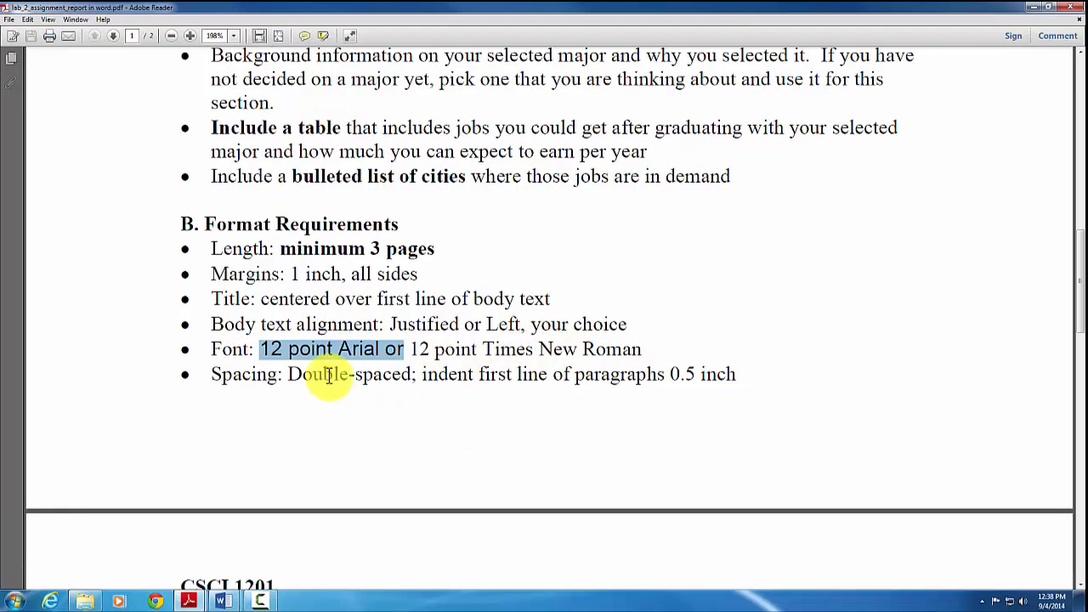
pyautogui.moveTo(331, 375); pyautogui.dragTo(384, 376)
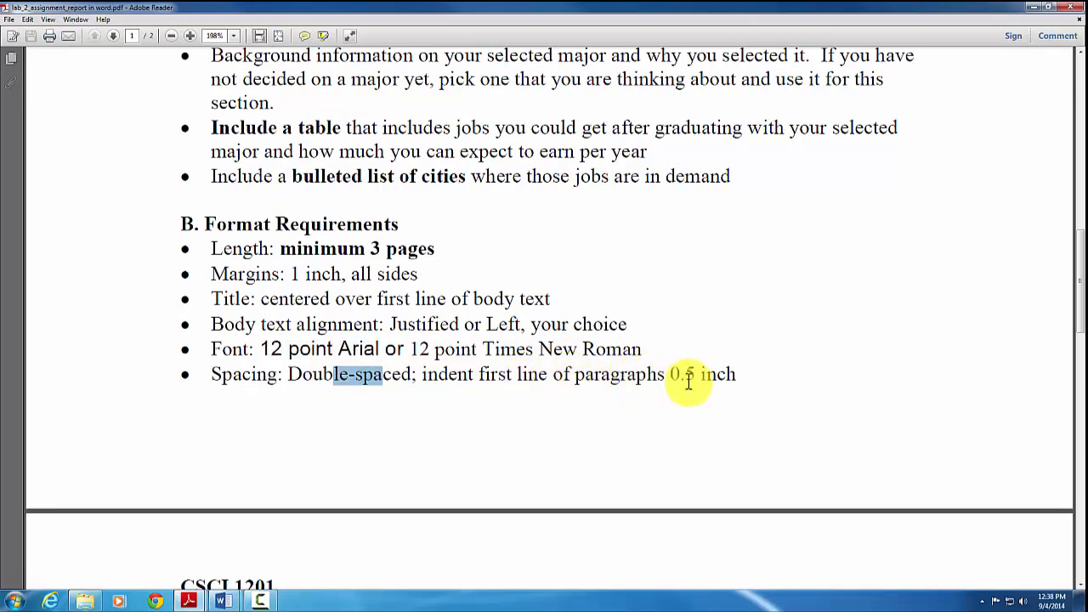
pyautogui.scroll(-10, 690, 372)
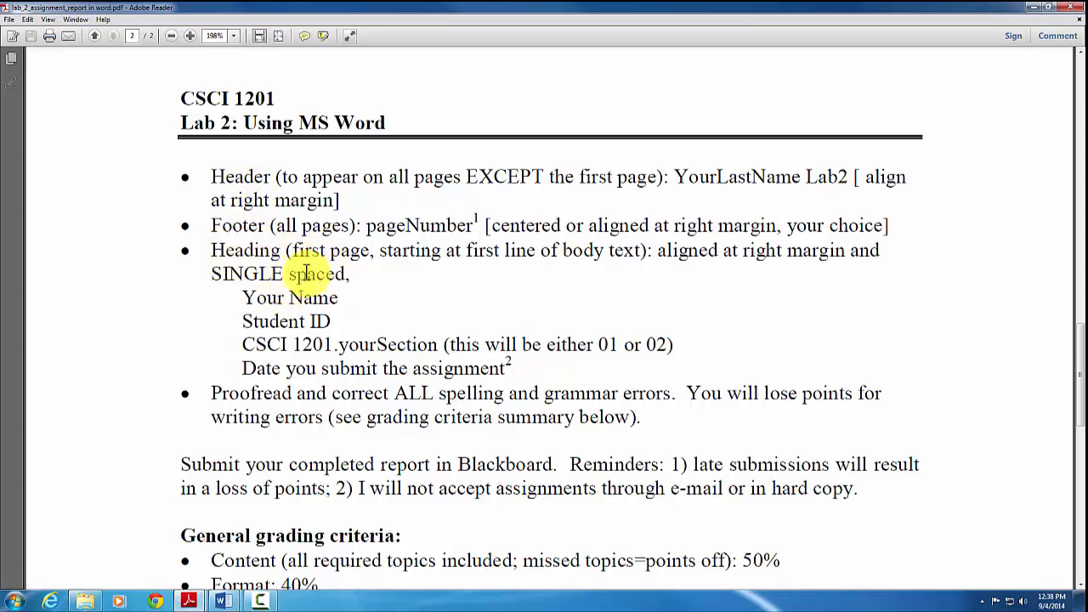
pyautogui.scroll(-1, 435, 372)
pyautogui.scroll(-3, 434, 372)
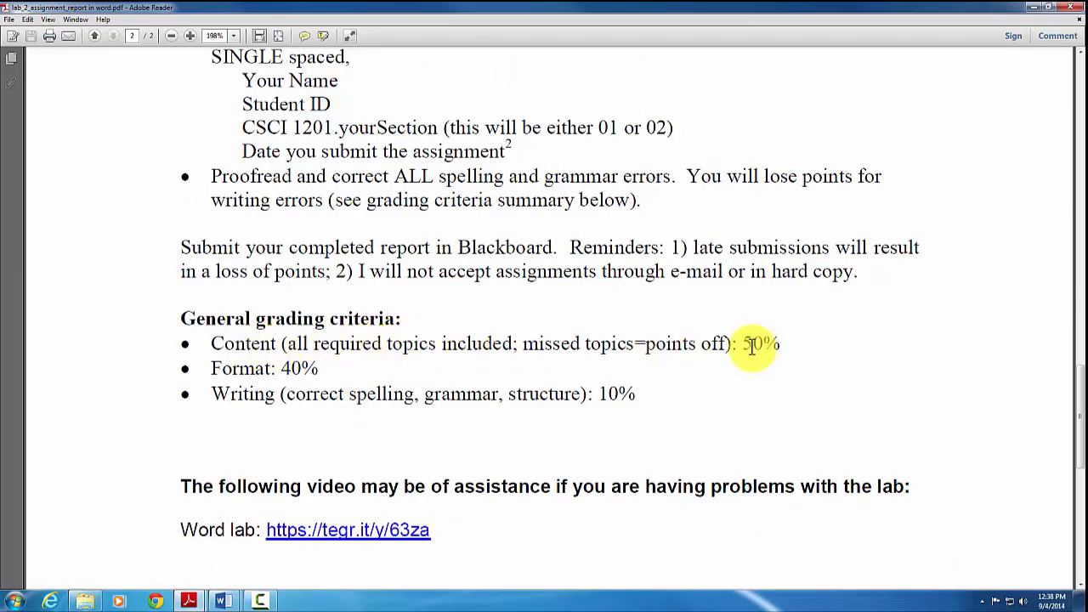
pyautogui.moveTo(744, 343); pyautogui.dragTo(791, 345)
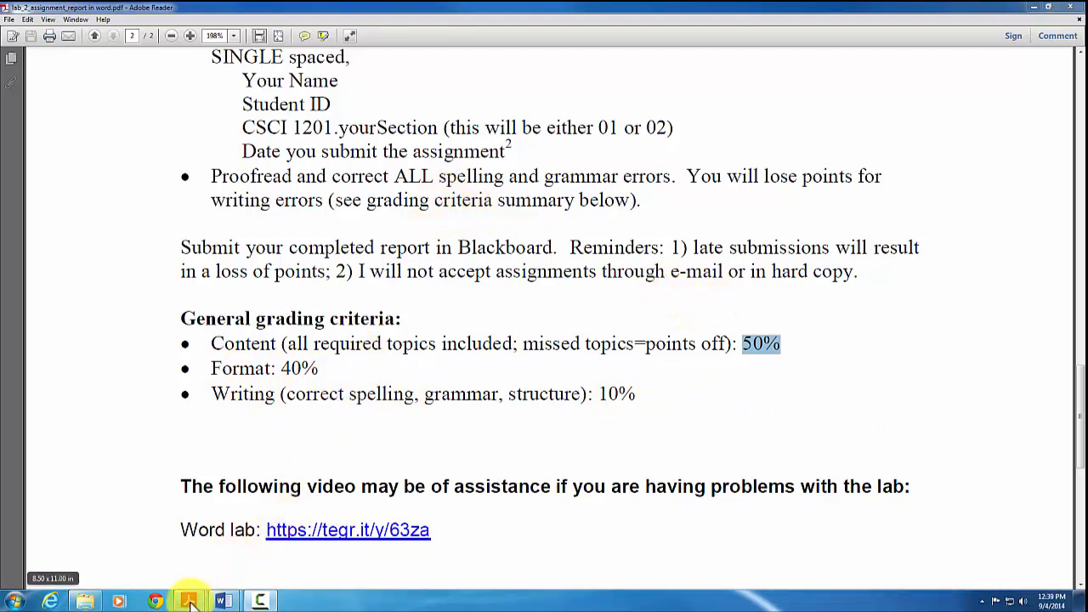
# Maximize the formatting example PDF and highlight the heading name placeholder and the Lab 2 Formatting Example title
pyautogui.moveTo(190, 595)
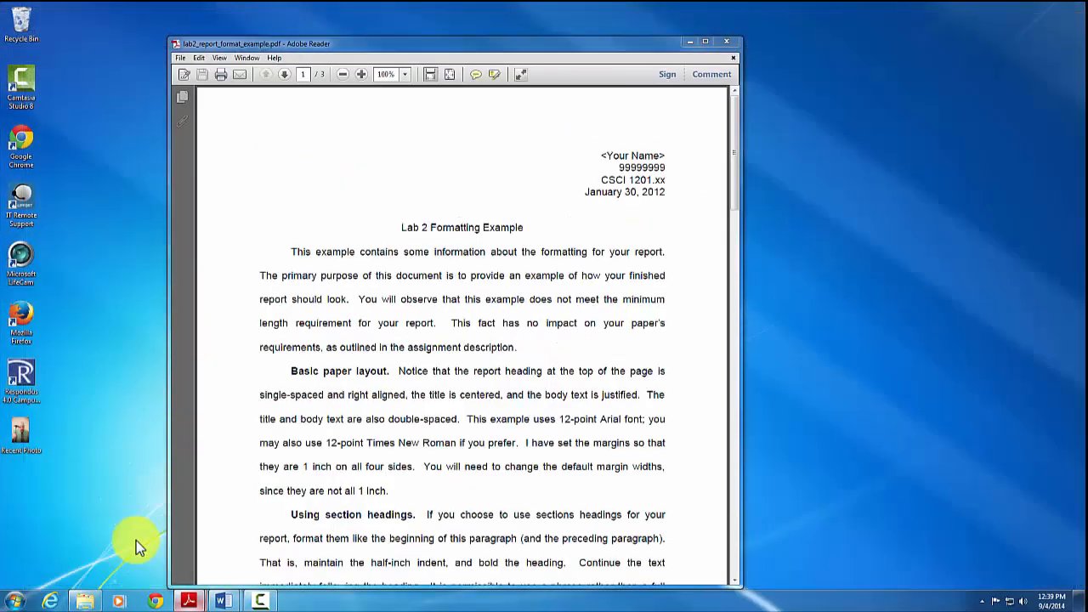
pyautogui.click(136, 541)
pyautogui.click(707, 42)
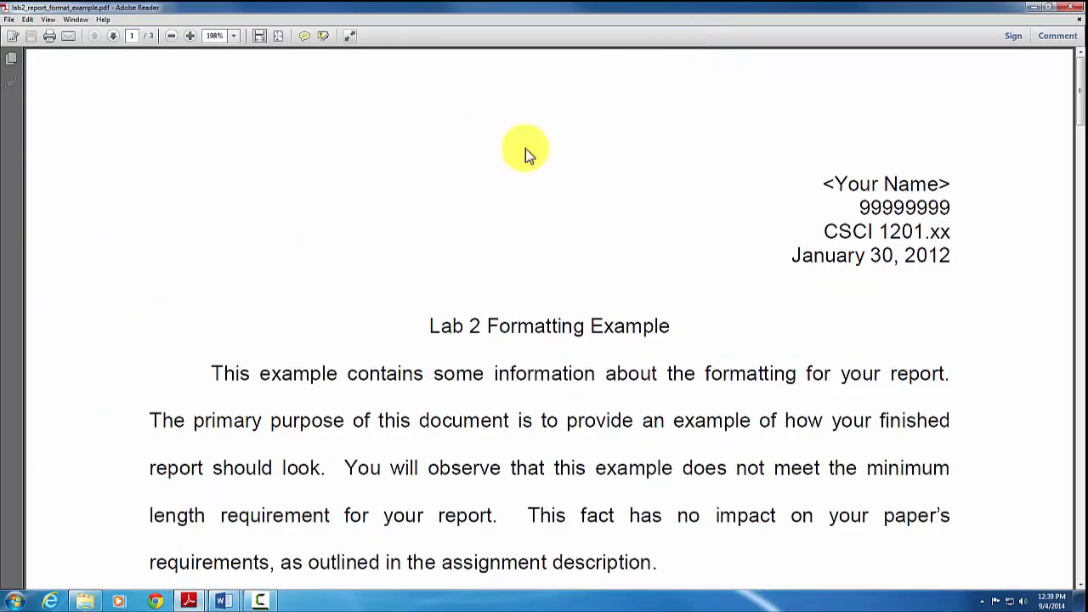
pyautogui.scroll(-20, 595, 308)
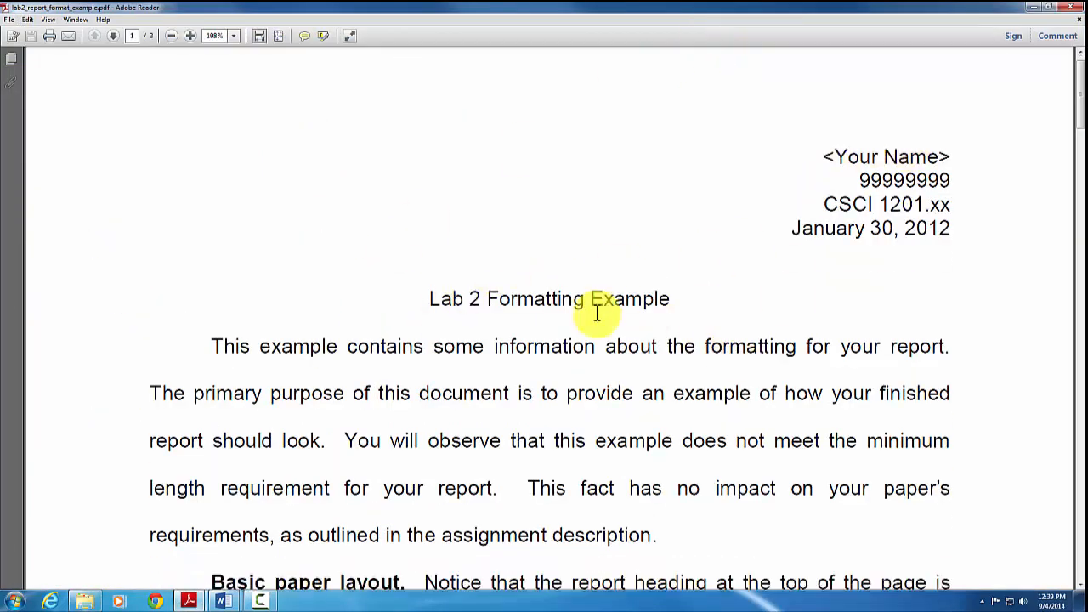
pyautogui.scroll(-10, 646, 340)
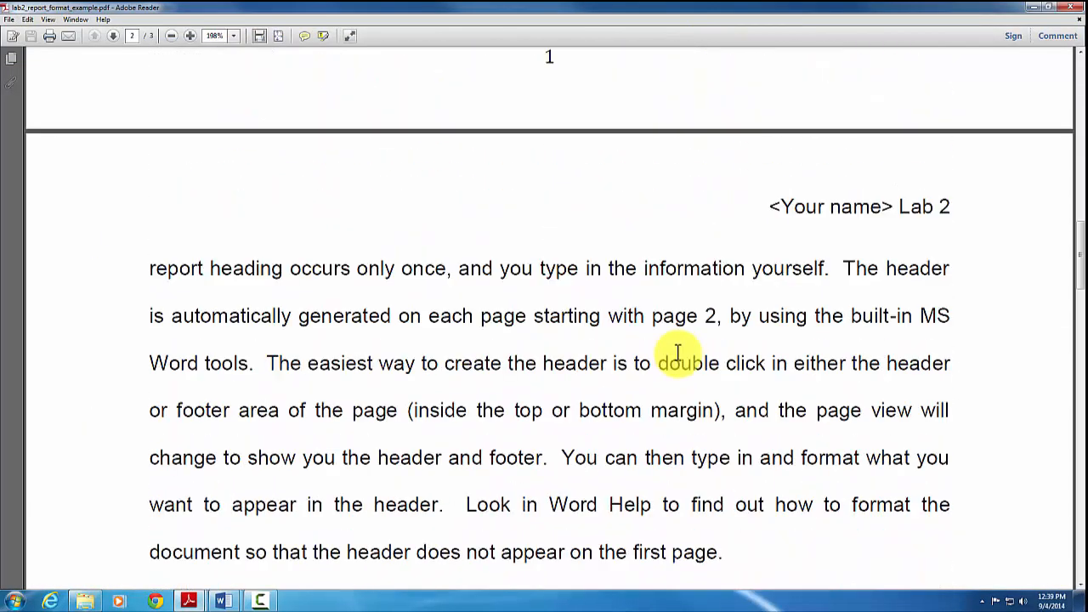
pyautogui.scroll(13, 808, 359)
pyautogui.scroll(20, 829, 357)
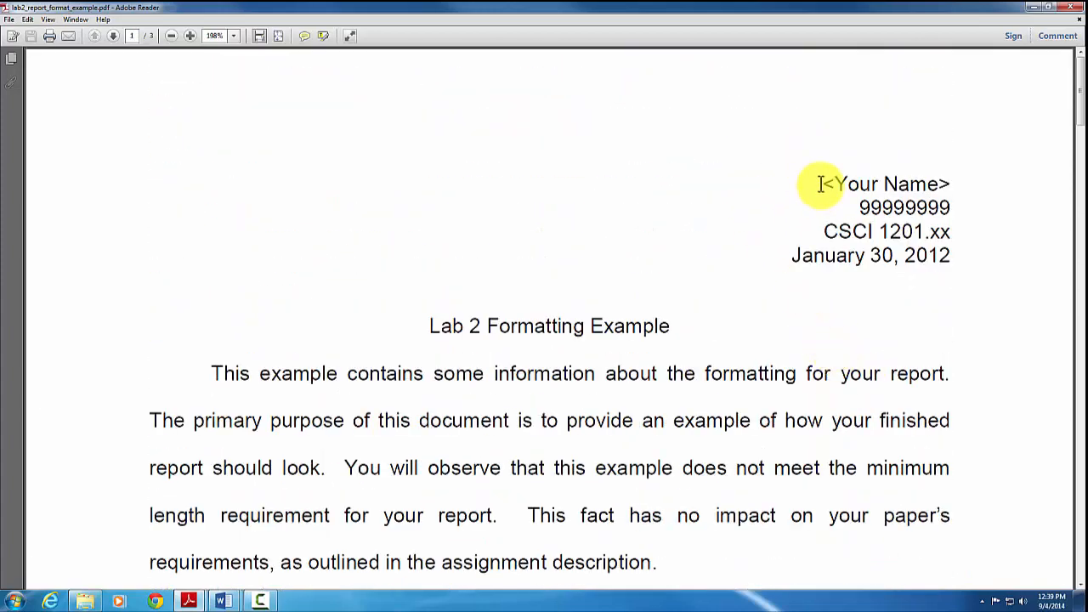
pyautogui.moveTo(821, 183); pyautogui.dragTo(952, 184)
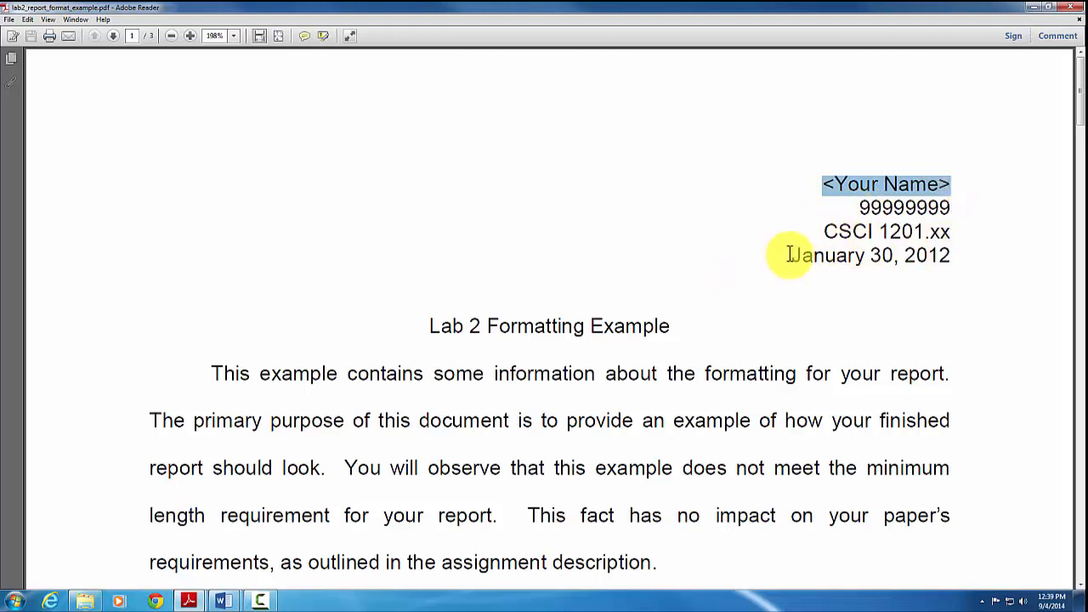
pyautogui.moveTo(428, 327); pyautogui.dragTo(660, 329)
# Scroll through the example pages, highlighting the bottom page number 1 and the header examples
pyautogui.scroll(-5, 658, 319)
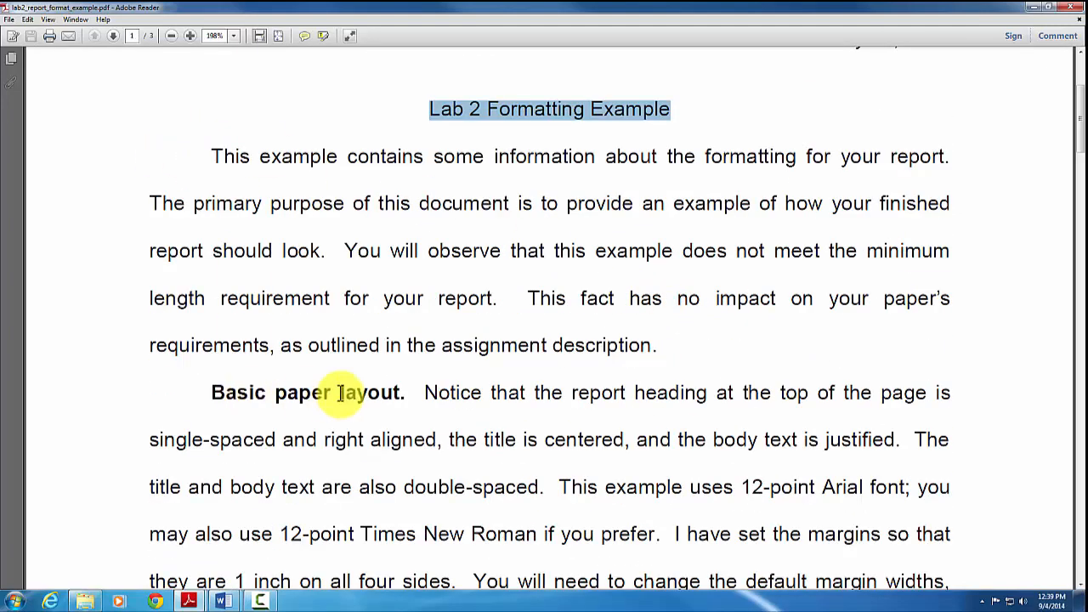
pyautogui.moveTo(215, 390); pyautogui.dragTo(406, 388)
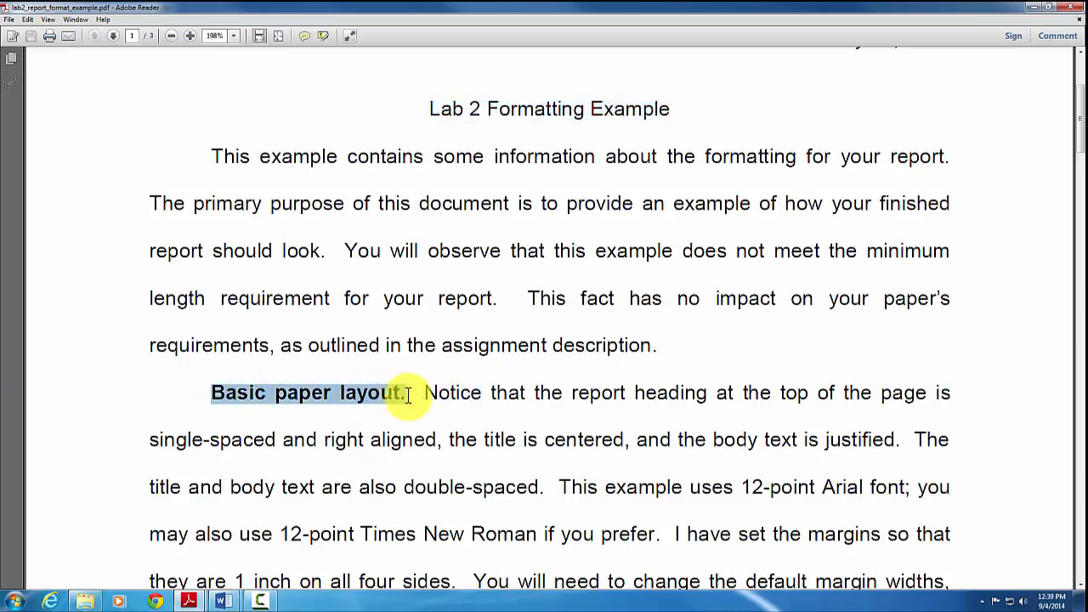
pyautogui.scroll(-3, 562, 332)
pyautogui.scroll(-13, 565, 328)
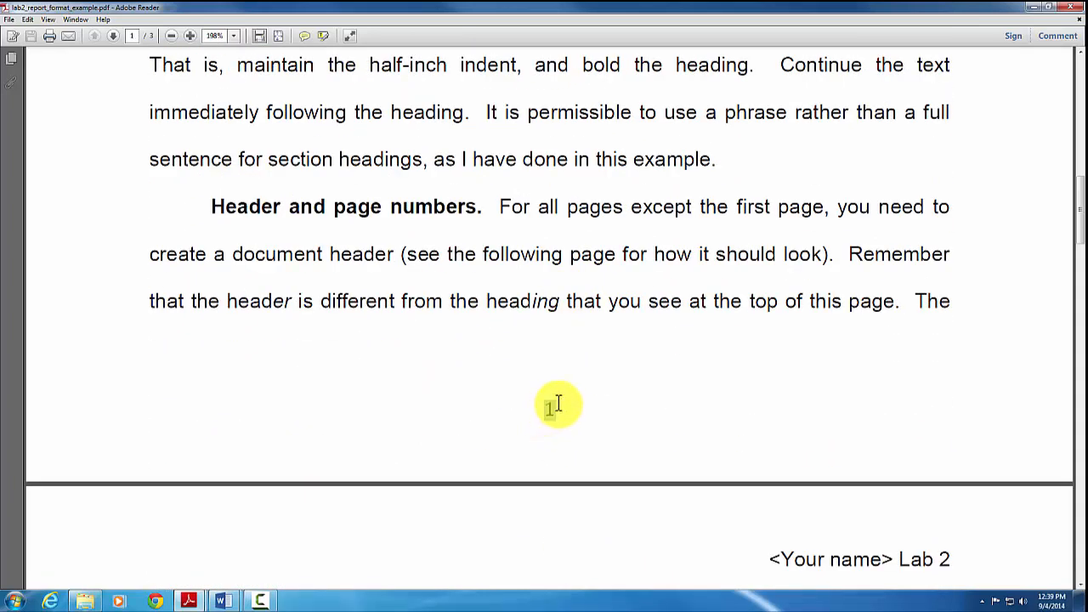
pyautogui.moveTo(544, 410); pyautogui.dragTo(561, 411)
pyautogui.scroll(-1, 730, 392)
pyautogui.scroll(20, 884, 440)
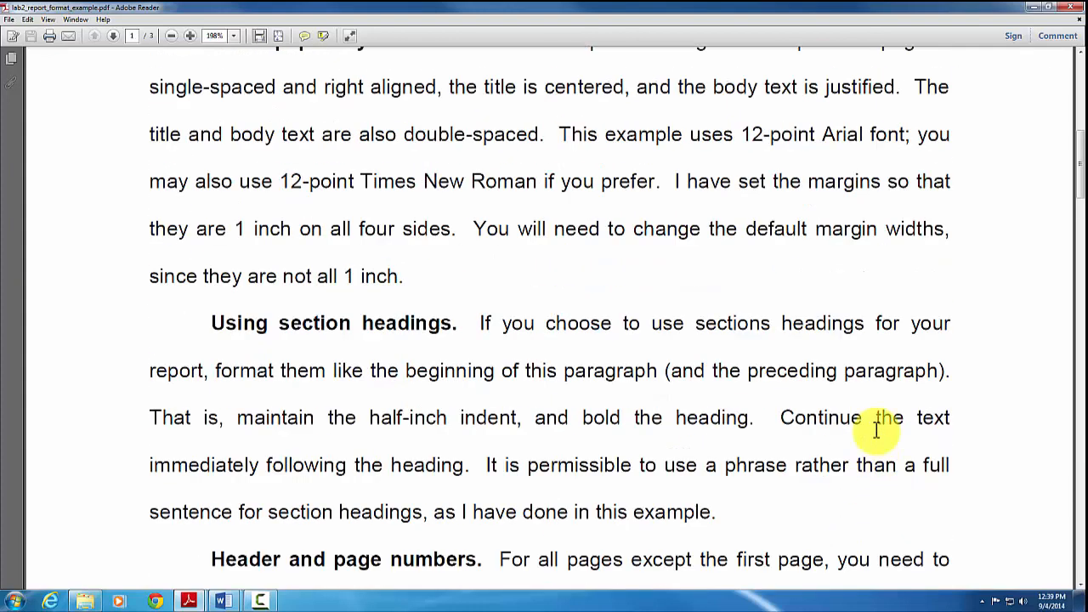
pyautogui.moveTo(829, 187); pyautogui.dragTo(953, 255)
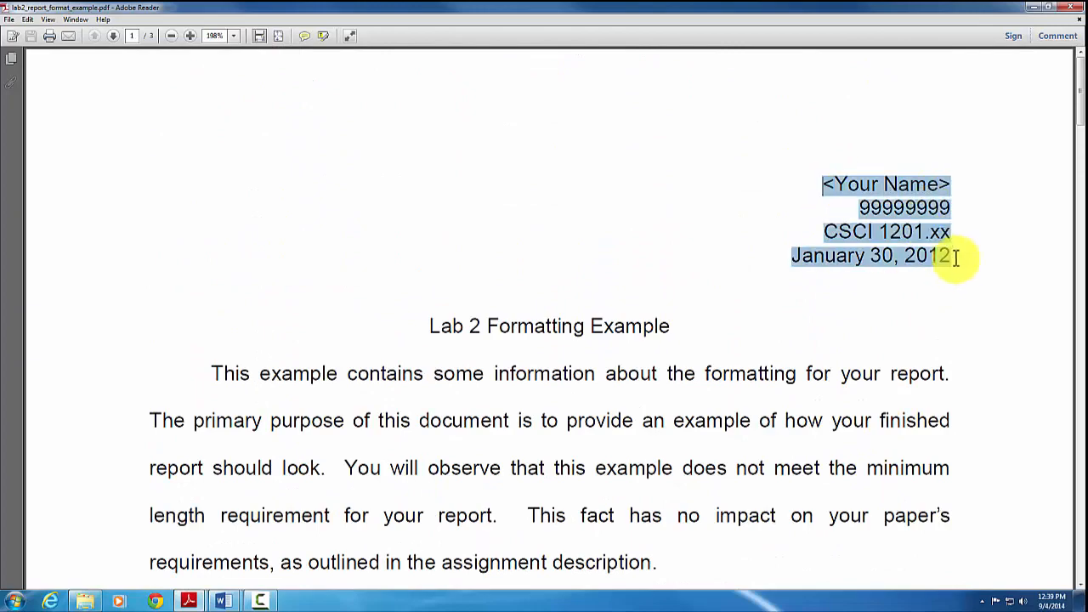
pyautogui.scroll(-14, 907, 310)
pyautogui.scroll(-12, 916, 308)
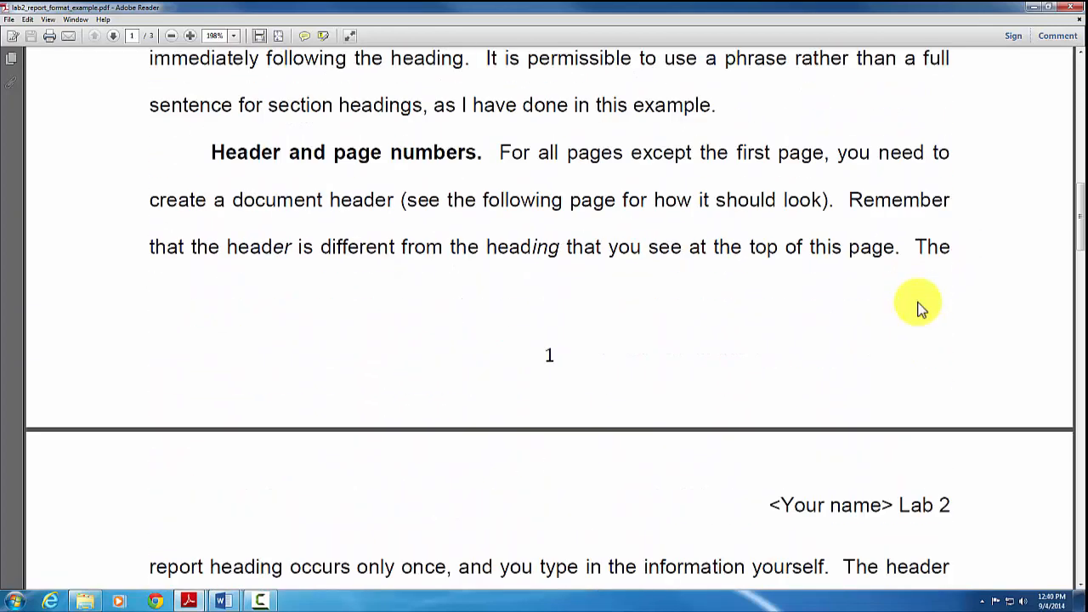
pyautogui.moveTo(798, 178); pyautogui.dragTo(955, 173)
pyautogui.scroll(-3, 830, 343)
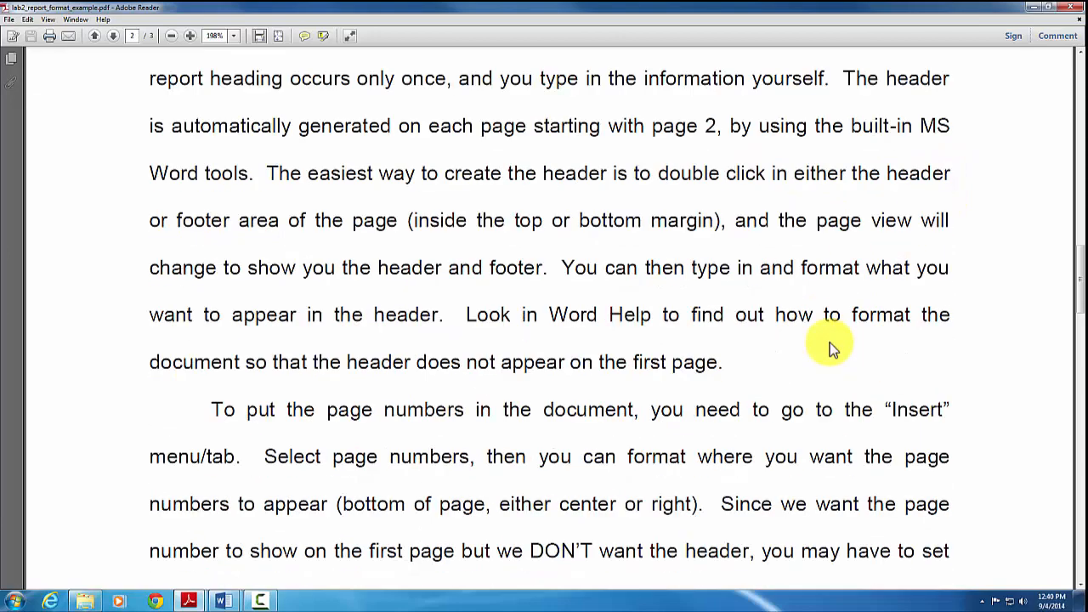
pyautogui.scroll(-15, 830, 343)
pyautogui.scroll(-3, 858, 342)
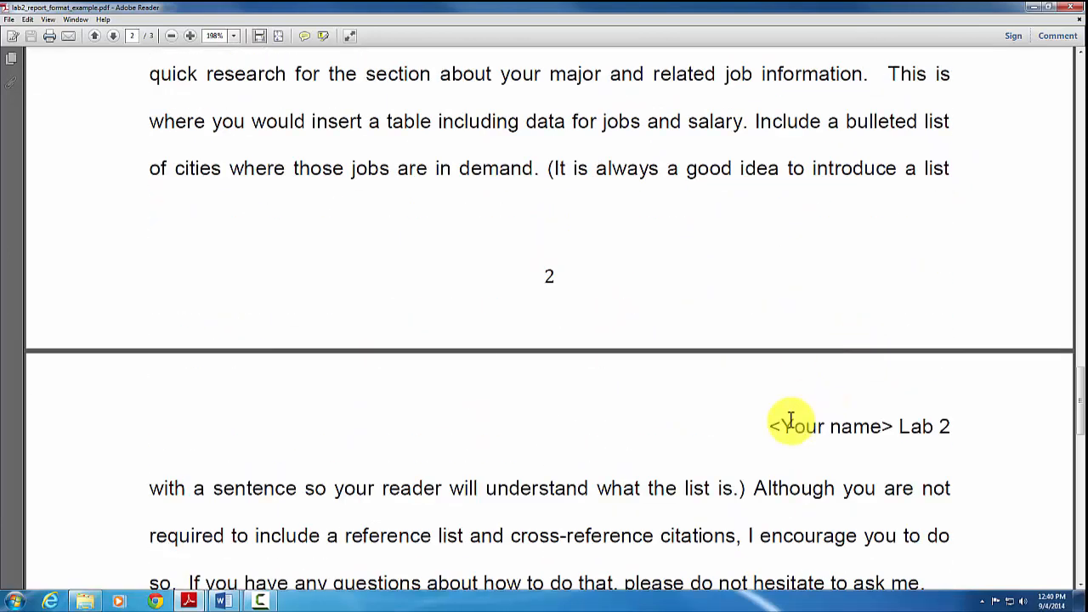
pyautogui.moveTo(768, 426); pyautogui.dragTo(955, 425)
pyautogui.scroll(-6, 953, 427)
pyautogui.scroll(20, 952, 428)
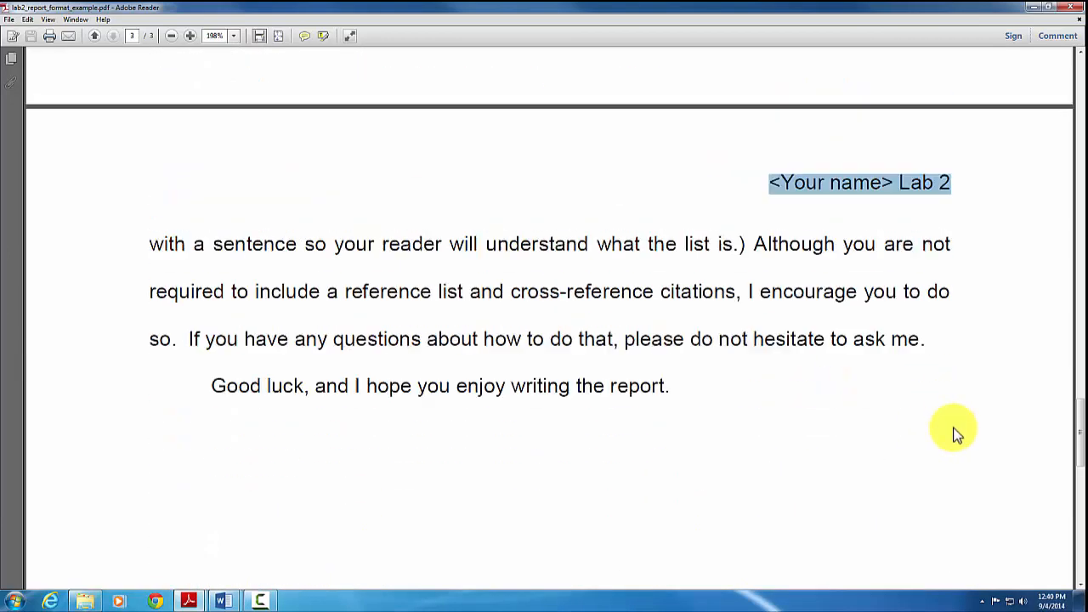
pyautogui.scroll(13, 949, 423)
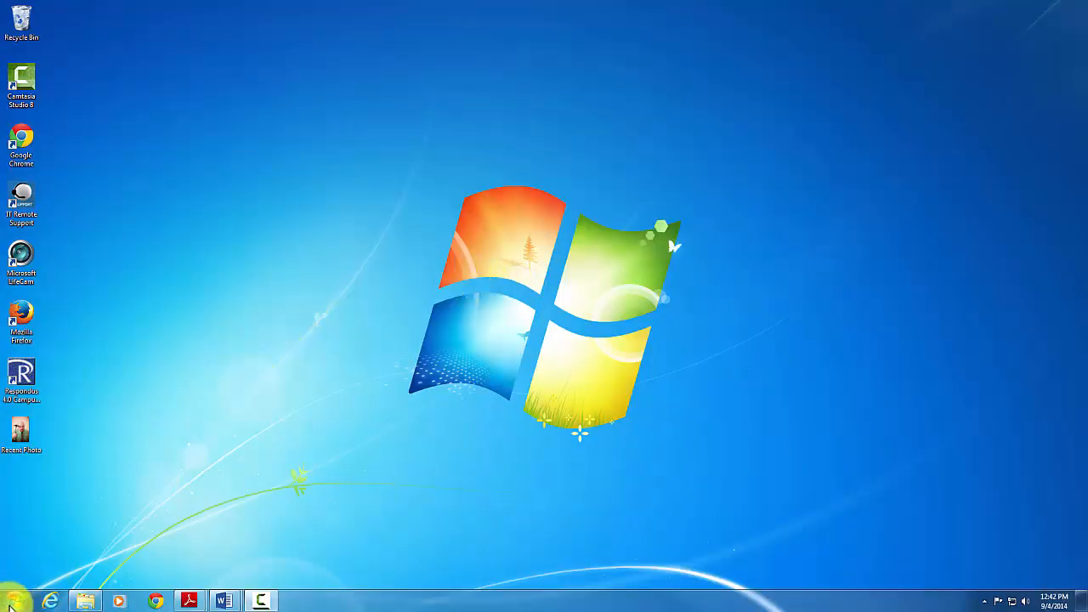
# Search the Start menu for 'word 20' and launch Word 2013 with a blank document
pyautogui.click(16, 602)
pyautogui.click(37, 573)
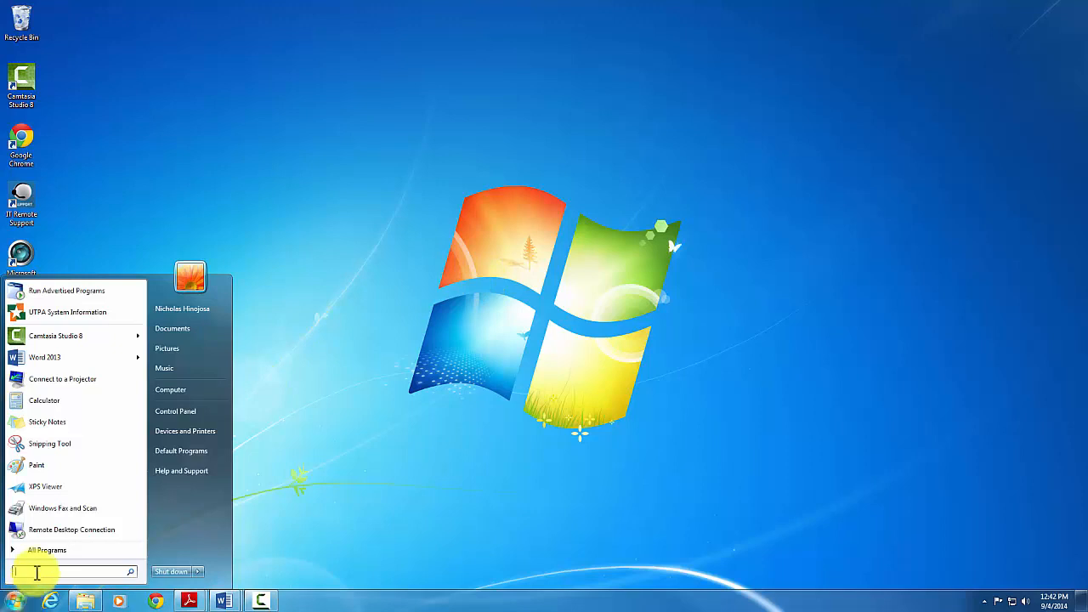
pyautogui.write('word')
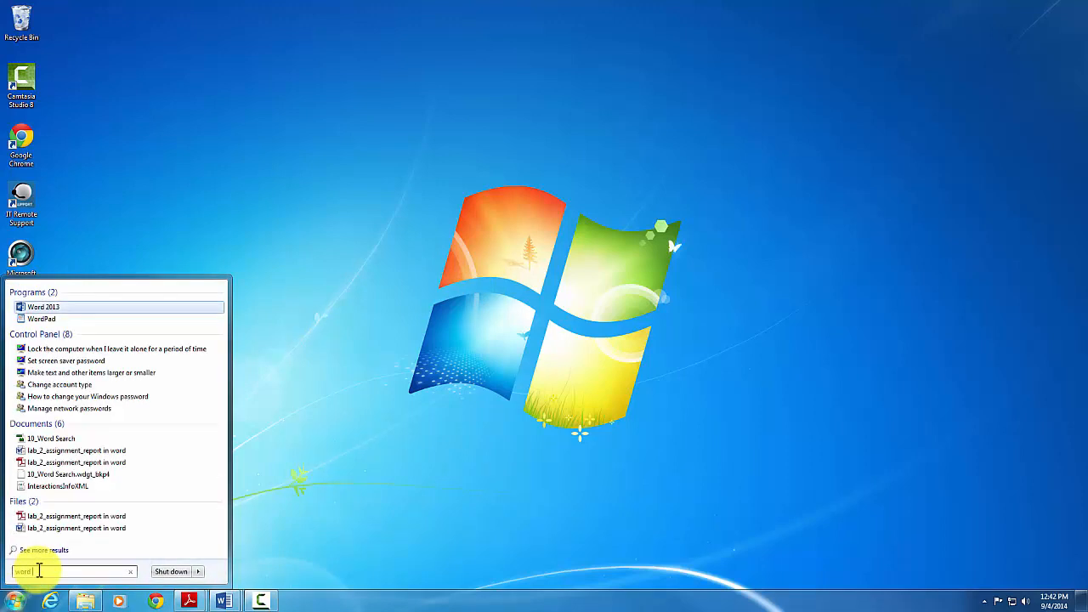
pyautogui.write(' 2013')
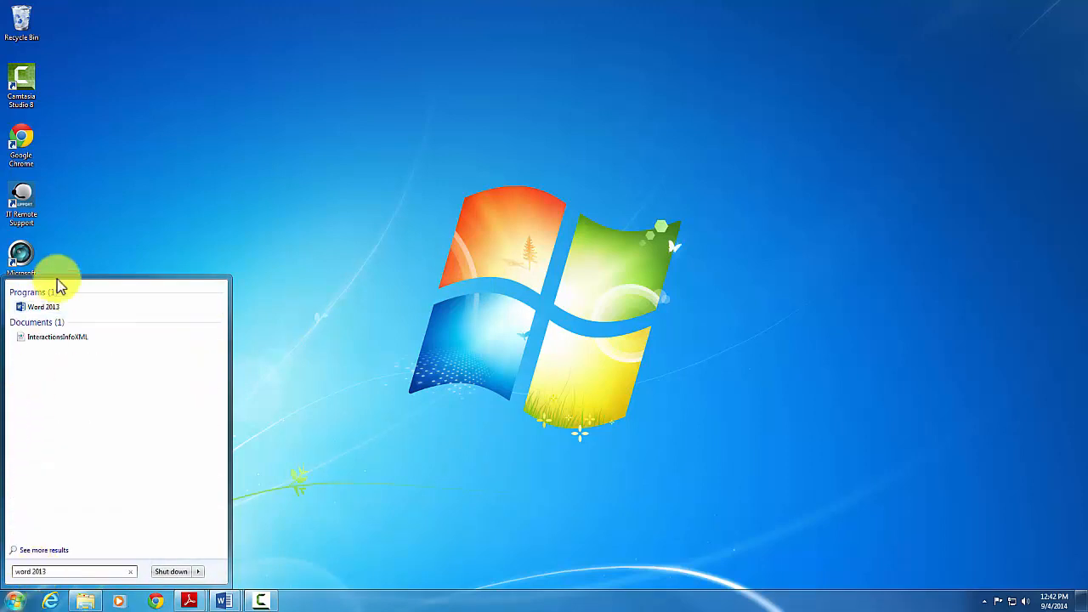
pyautogui.click(38, 308)
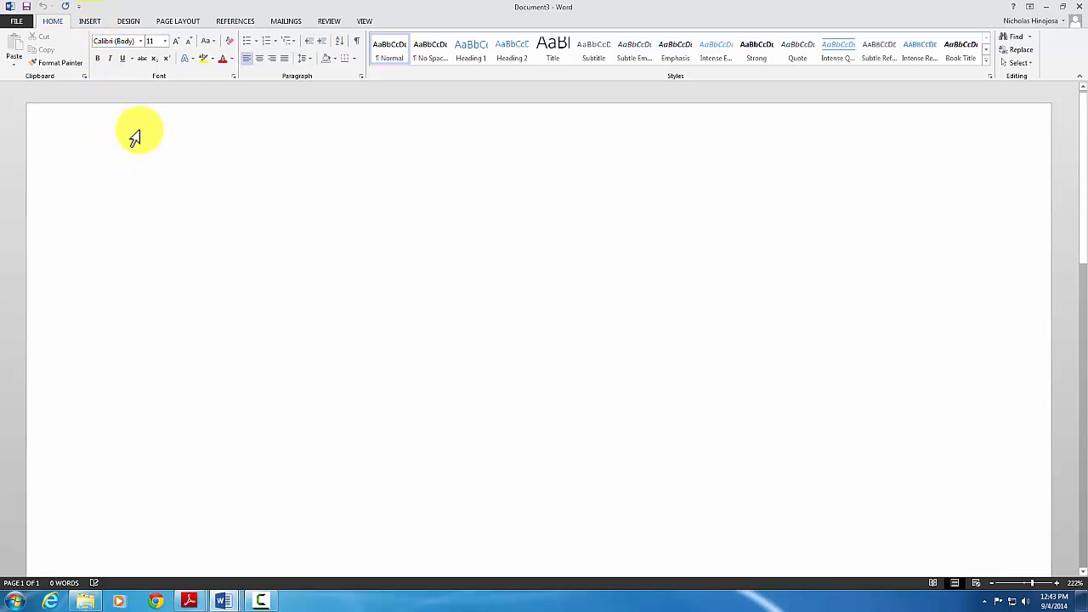
# Open the blank document's page header for editing, then show the Home formatting commands
pyautogui.doubleClick(134, 136)
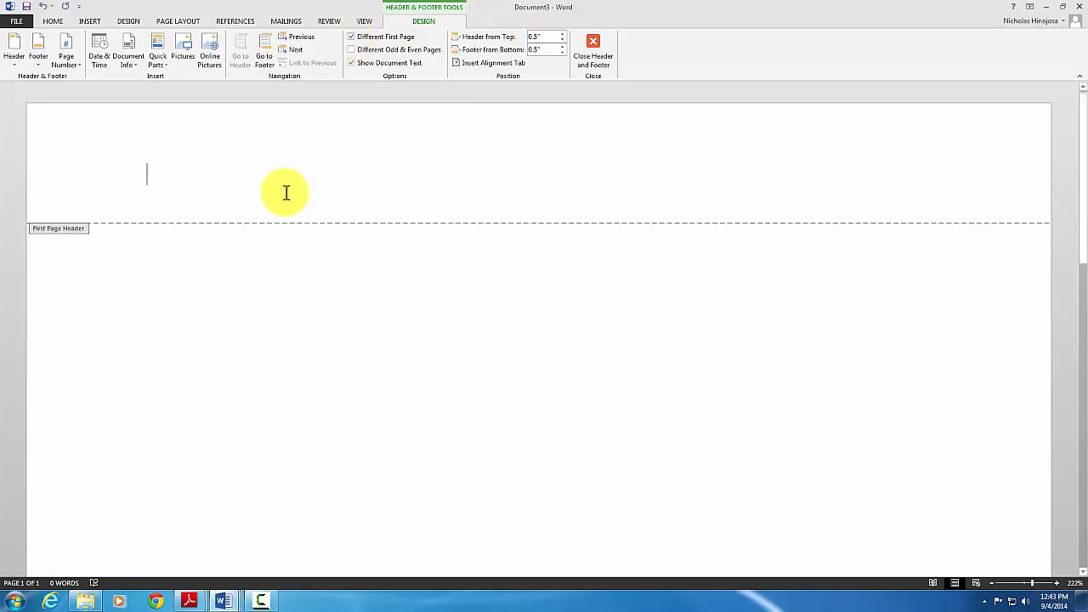
pyautogui.click(56, 21)
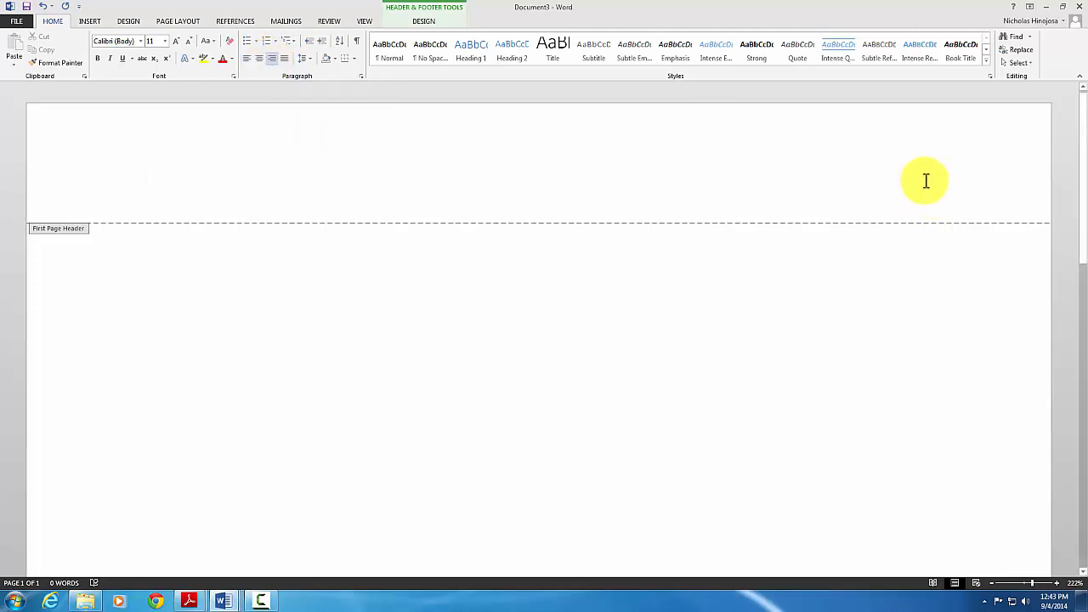
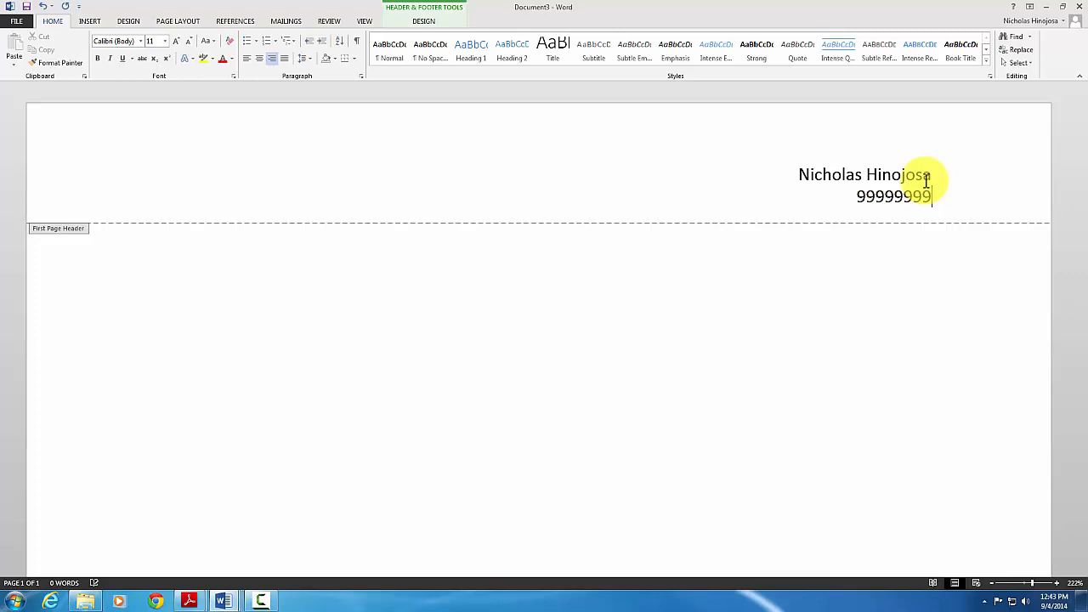
# Enter the student's name, student ID and CSCI 1201.05 as separate right-aligned header lines
pyautogui.press('Return')
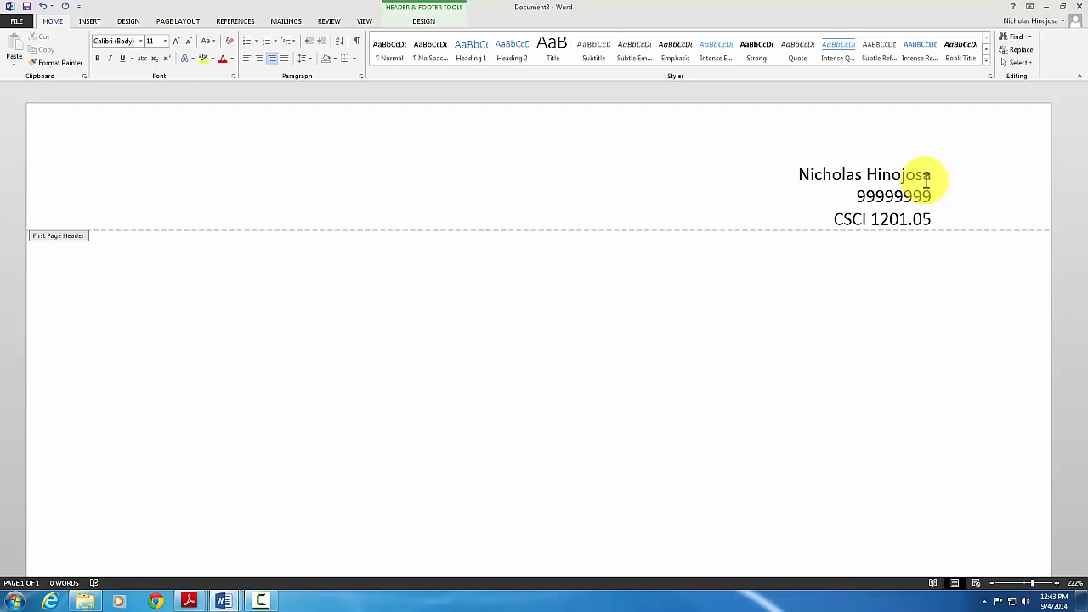
pyautogui.press('Return')
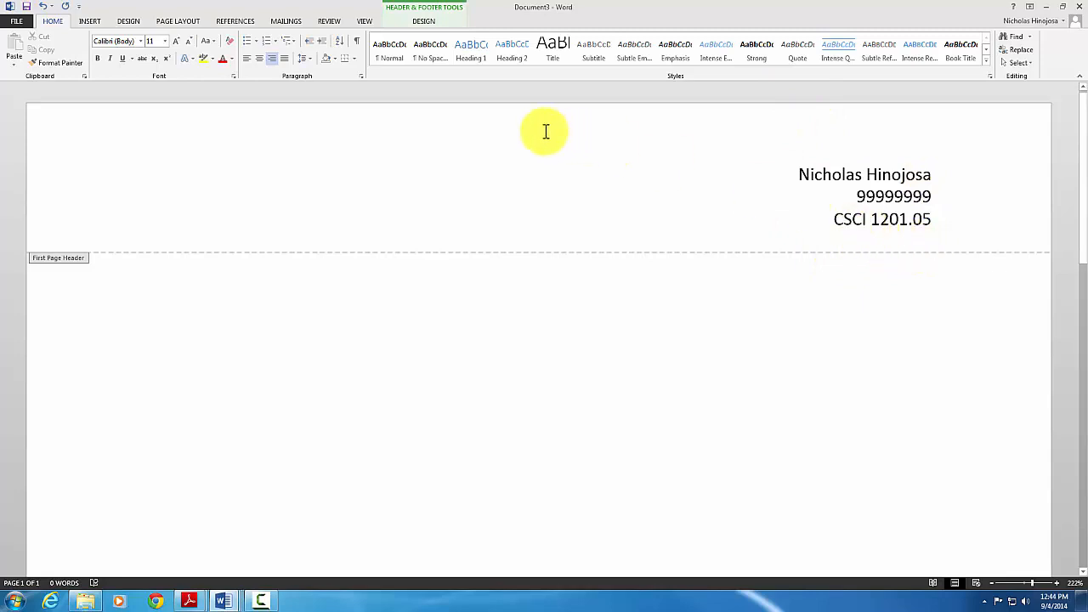
pyautogui.click(424, 21)
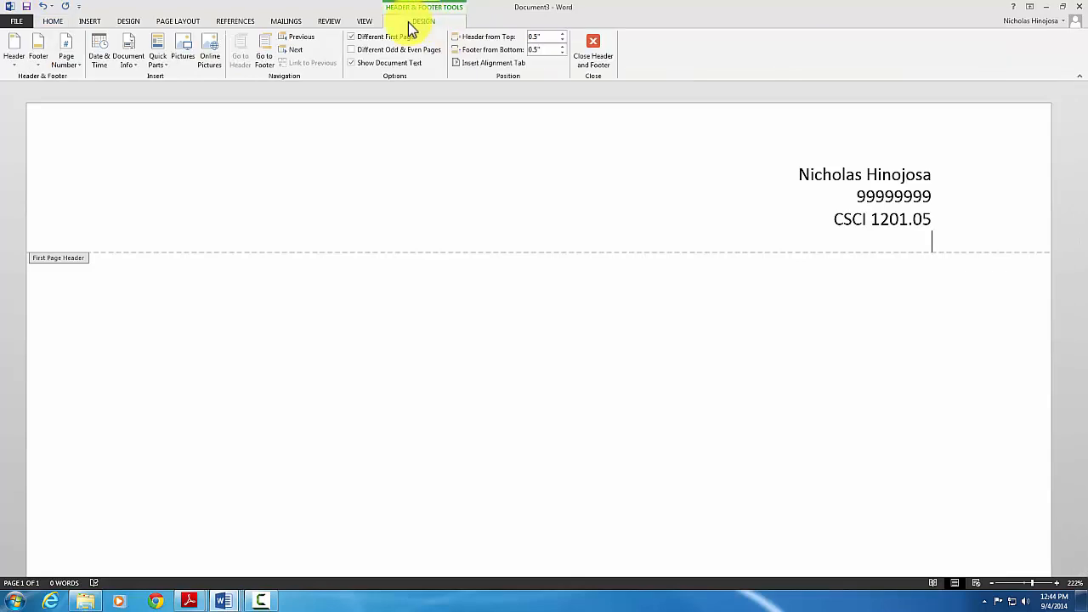
# Insert an automatically updating date in 'September 4, 2014' format as the fourth header line
pyautogui.click(98, 57)
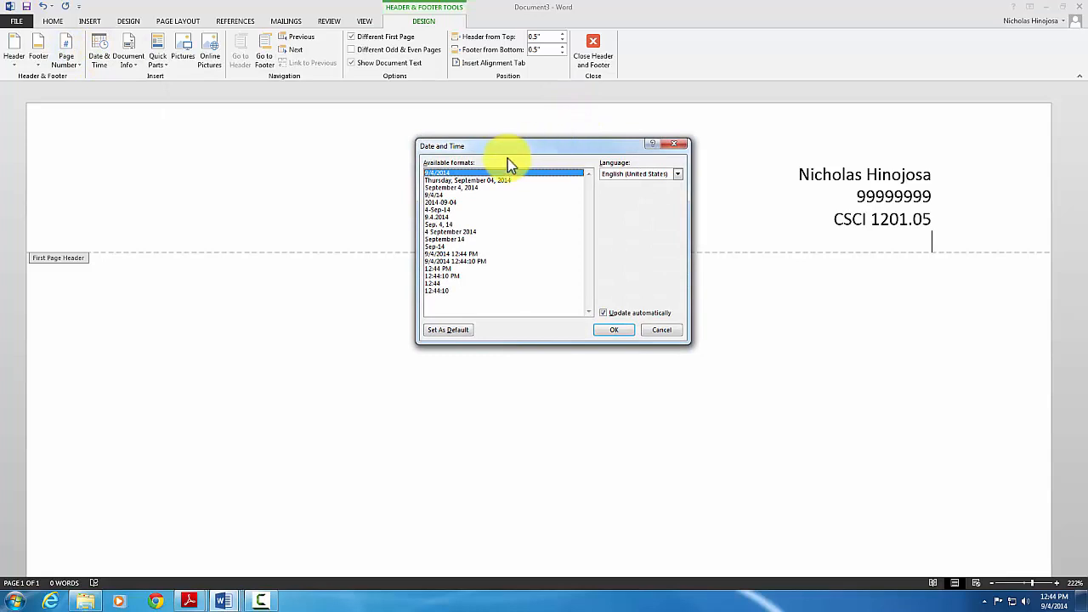
pyautogui.click(456, 187)
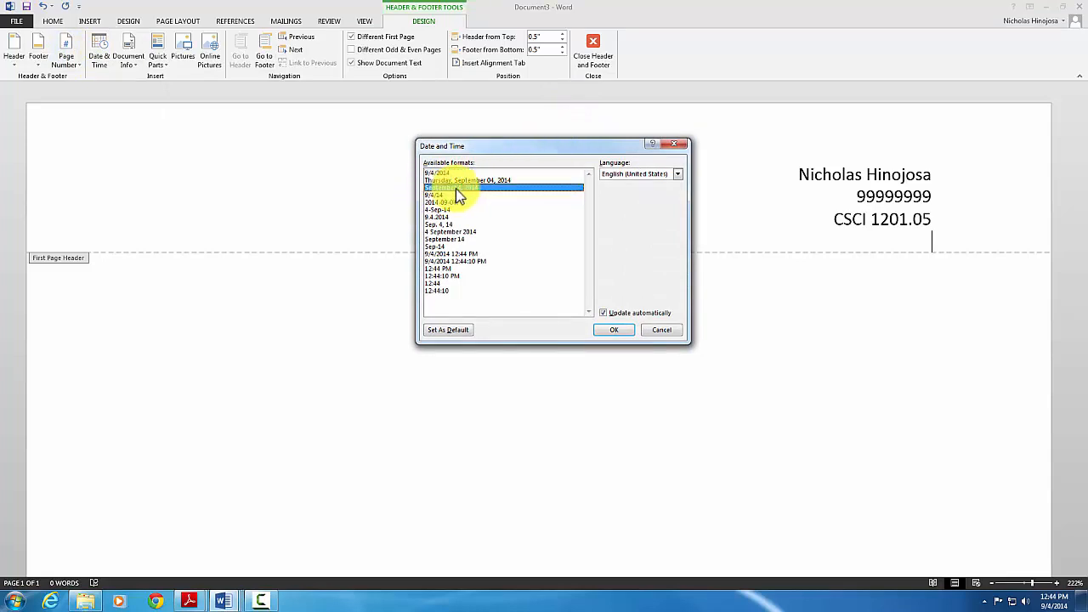
pyautogui.click(622, 315)
pyautogui.click(622, 335)
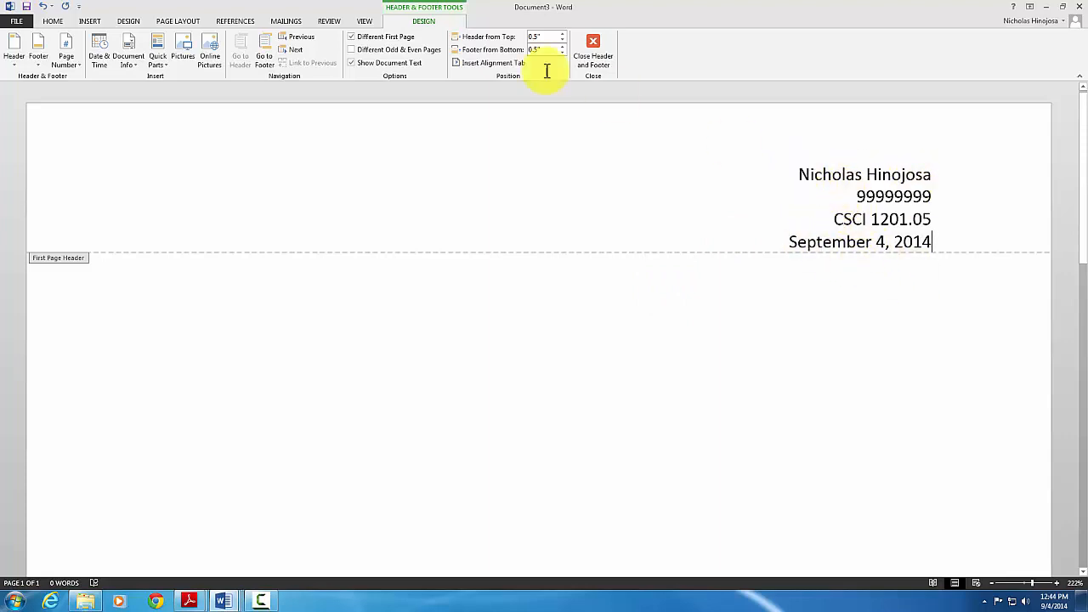
pyautogui.click(56, 21)
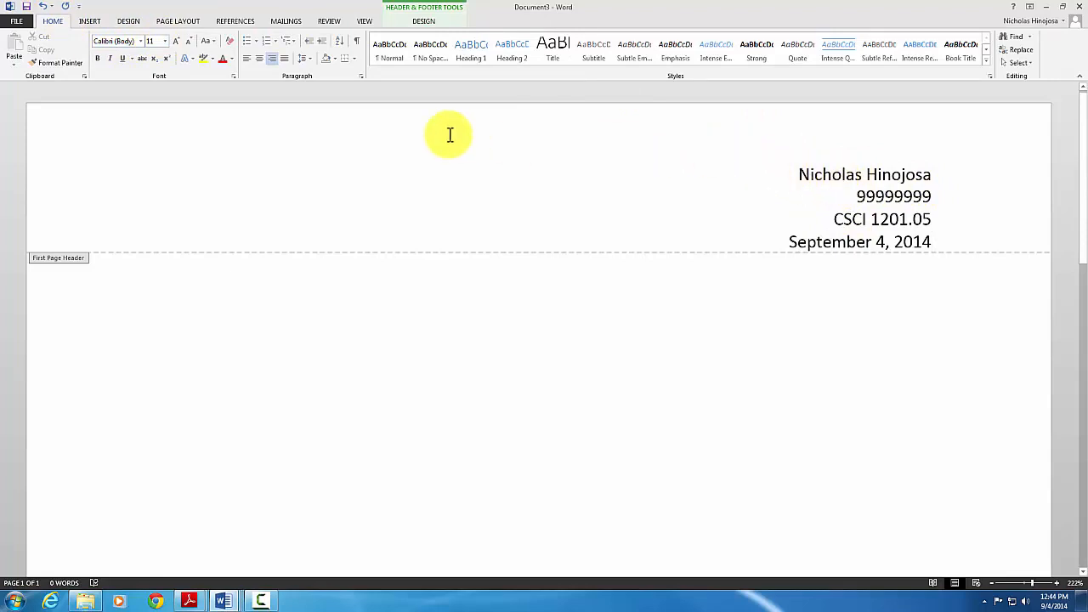
# Set the four header lines to Times New Roman 12 pt, then scroll down to the footer
pyautogui.moveTo(794, 174); pyautogui.dragTo(969, 241)
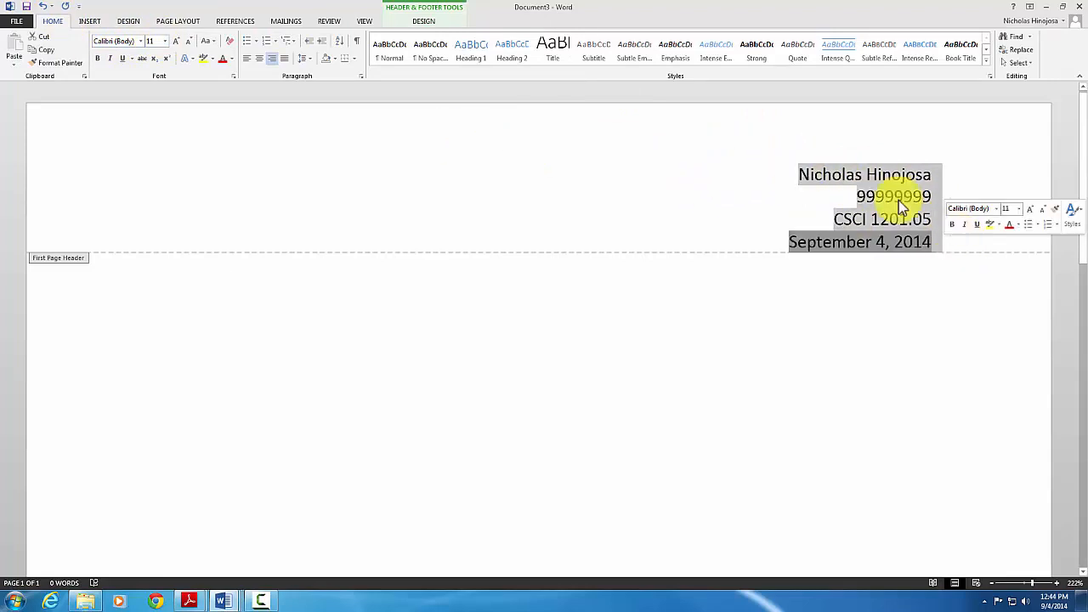
pyautogui.click(114, 43)
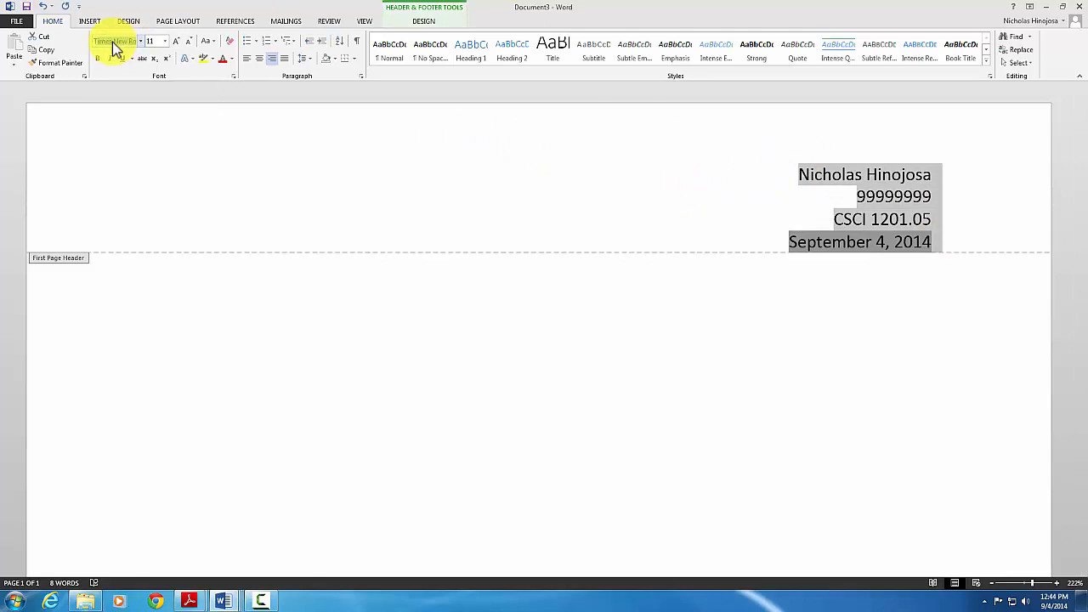
pyautogui.click(173, 43)
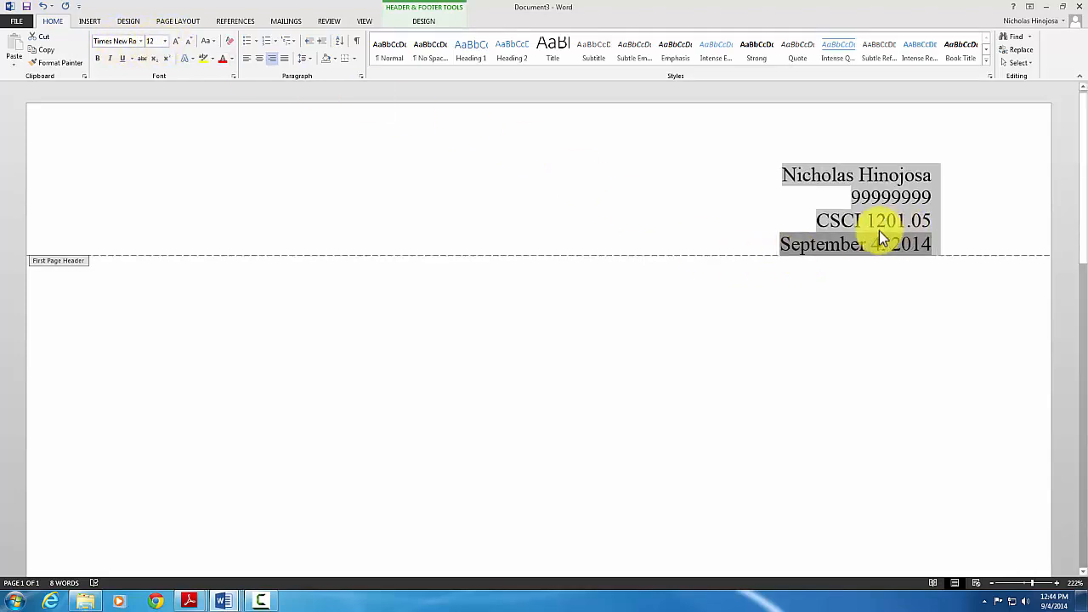
pyautogui.click(534, 221)
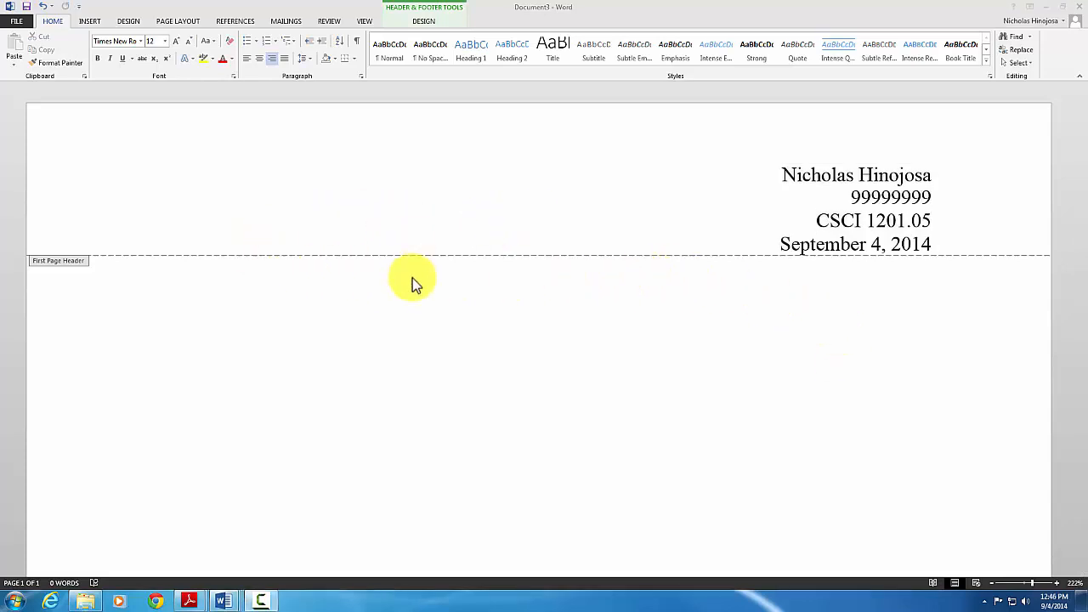
pyautogui.scroll(-5, 408, 276)
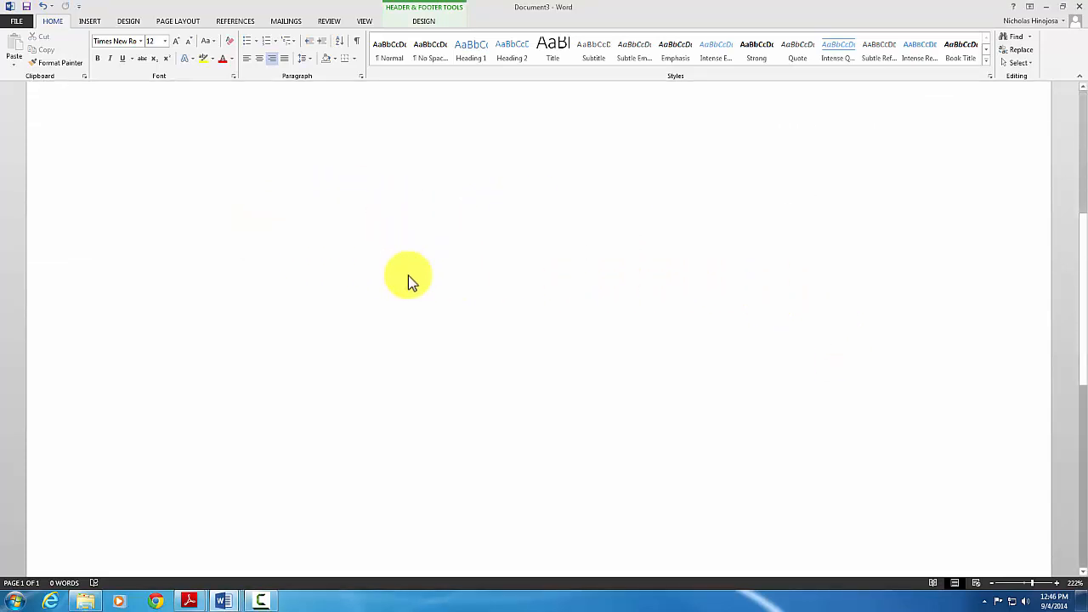
pyautogui.scroll(-2, 411, 270)
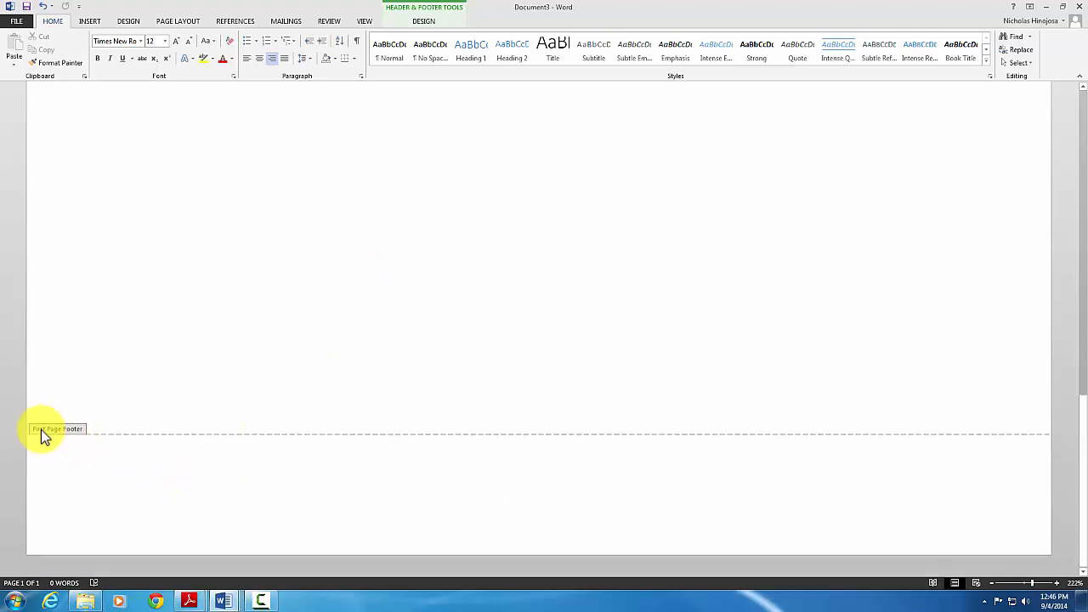
# Insert a centred Plain Number 2 page number at the bottom of page 1
pyautogui.click(86, 482)
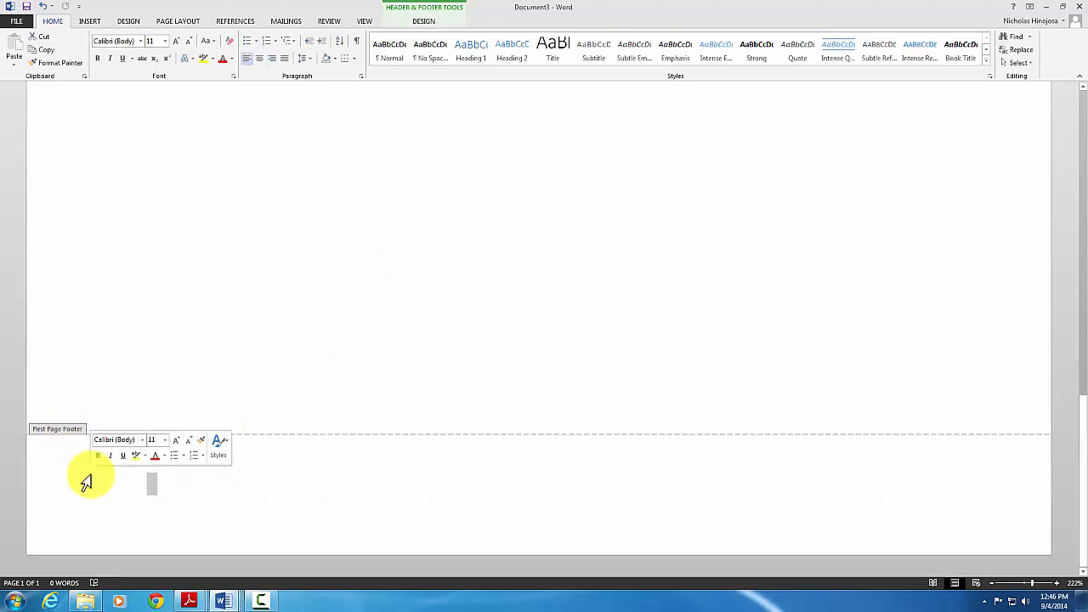
pyautogui.click(152, 487)
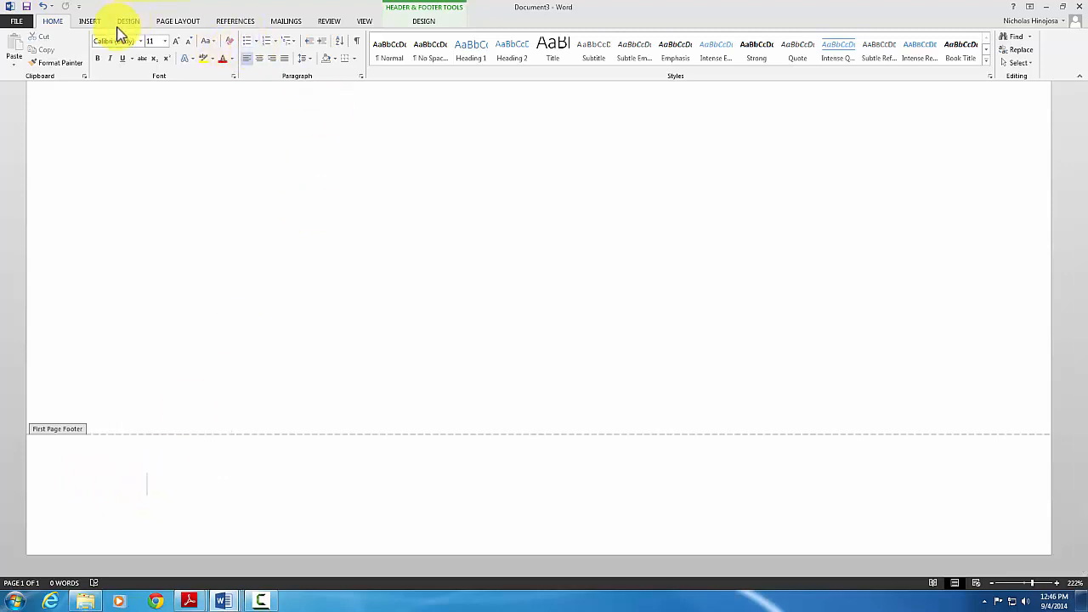
pyautogui.click(433, 24)
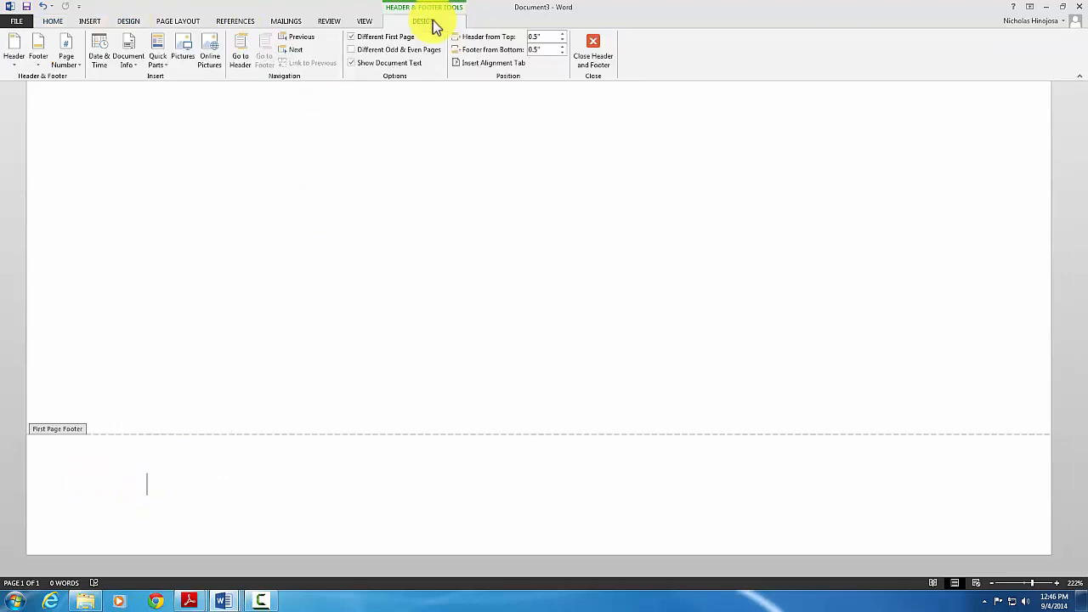
pyautogui.click(75, 67)
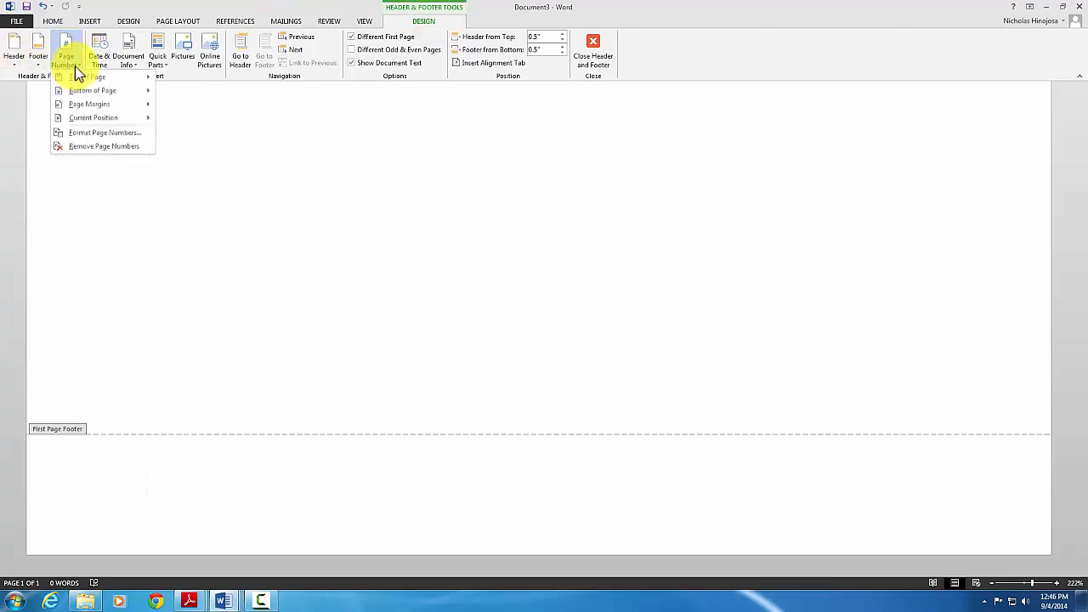
pyautogui.moveTo(89, 88)
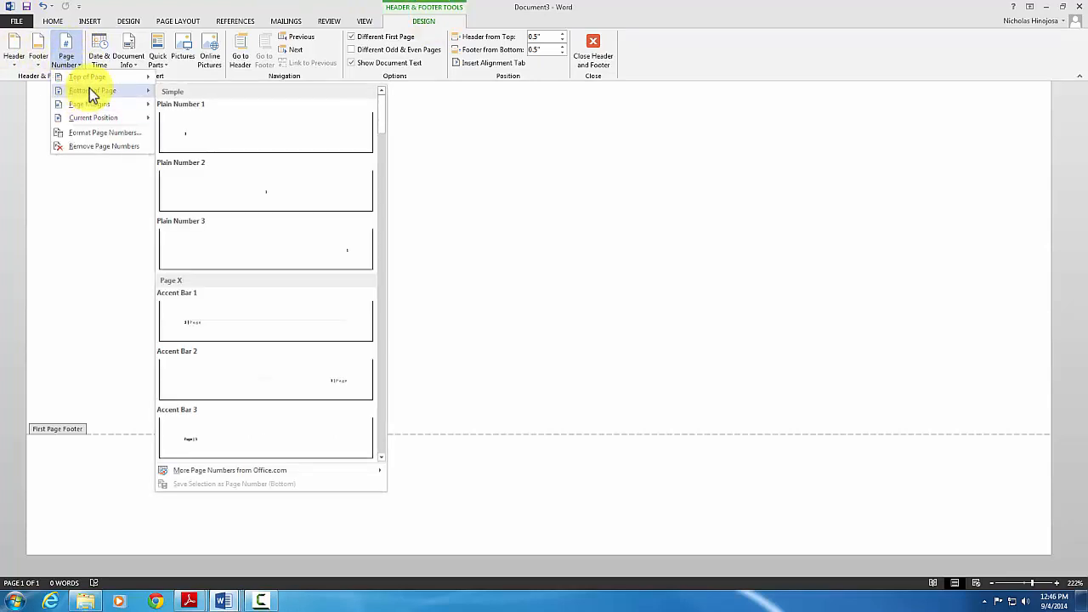
pyautogui.click(190, 197)
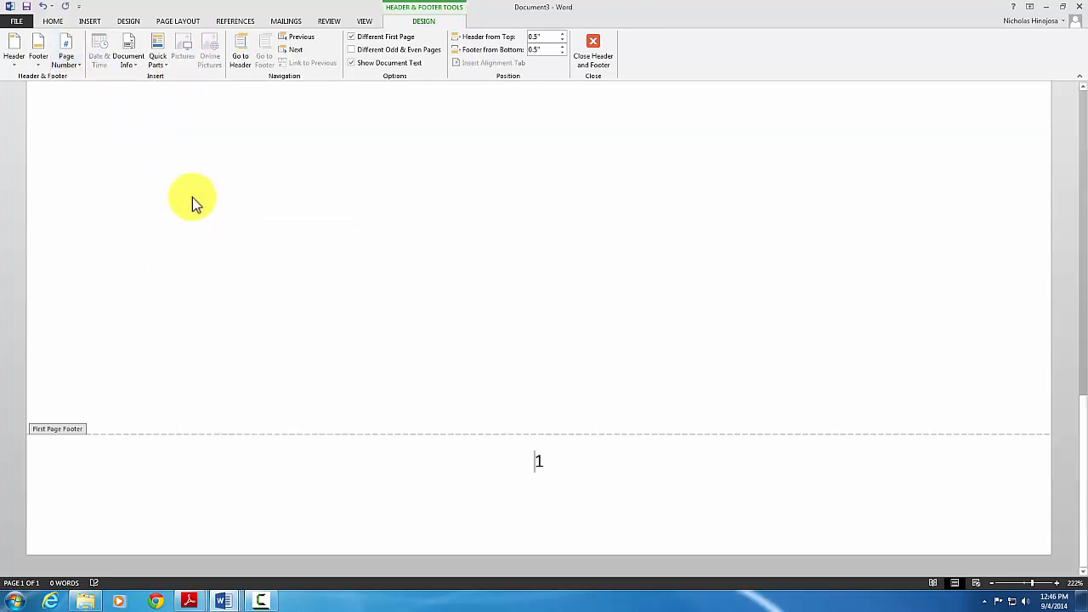
# Format the footer page number 1 in Times New Roman 12 pt
pyautogui.click(538, 459)
pyautogui.doubleClick(548, 459)
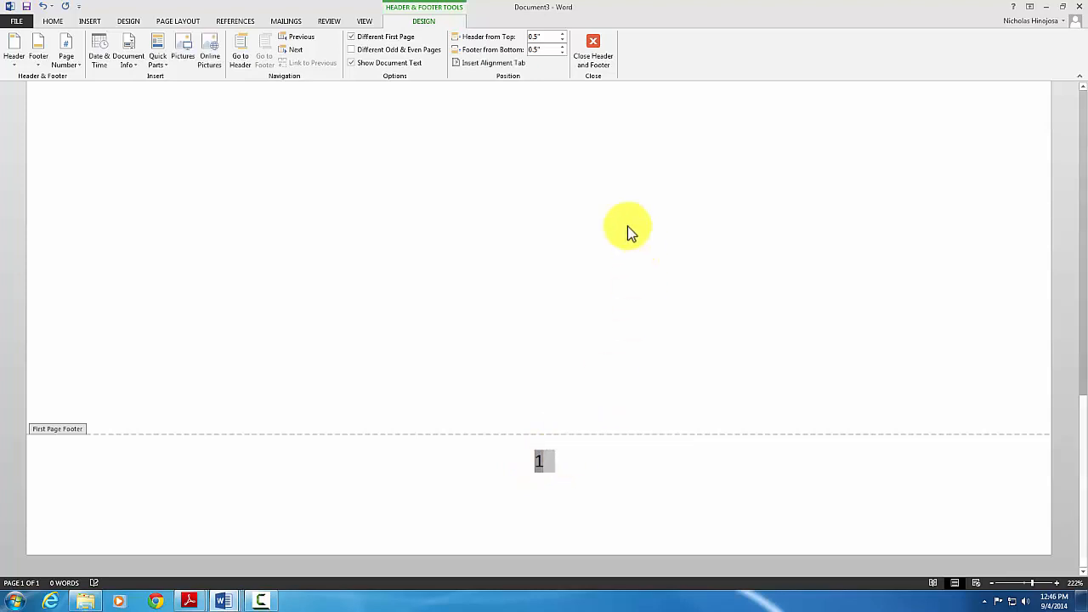
pyautogui.click(51, 22)
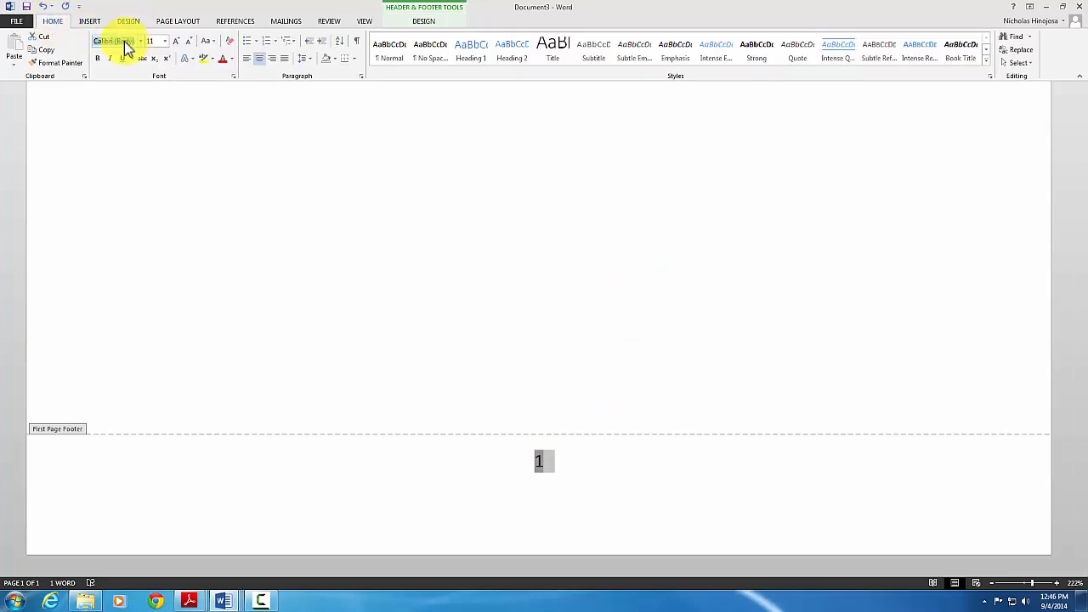
pyautogui.click(176, 43)
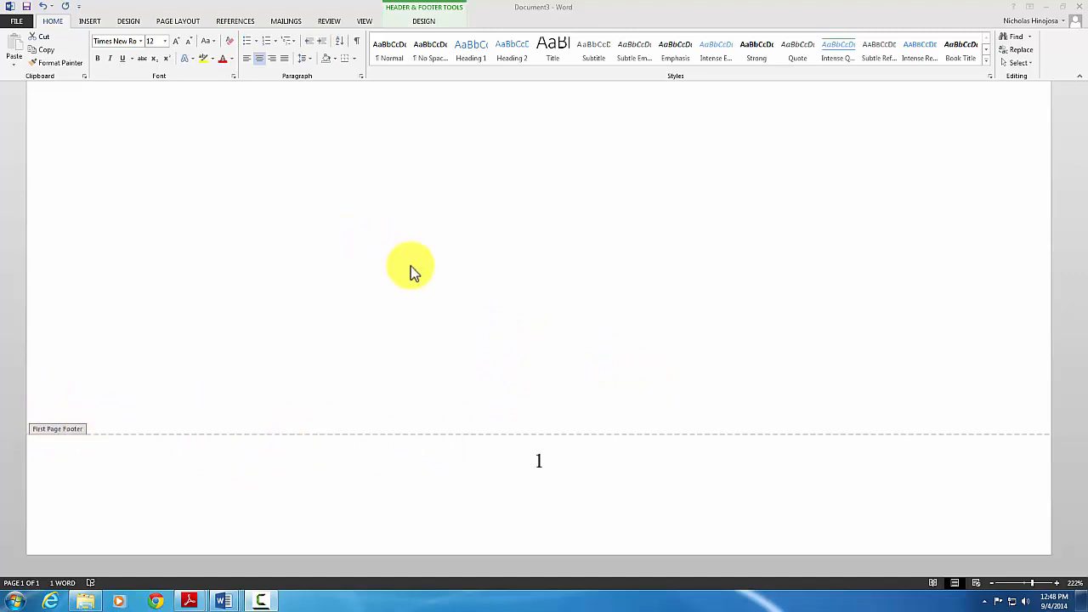
pyautogui.hotkey('ctrl', 'a')
pyautogui.doubleClick(465, 290)
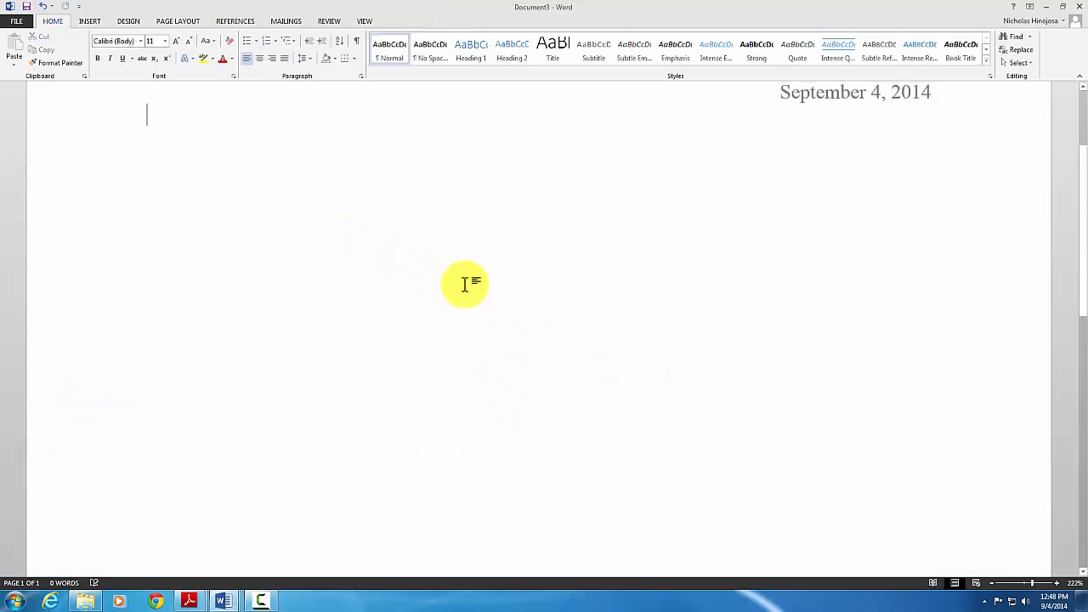
pyautogui.scroll(3, 493, 295)
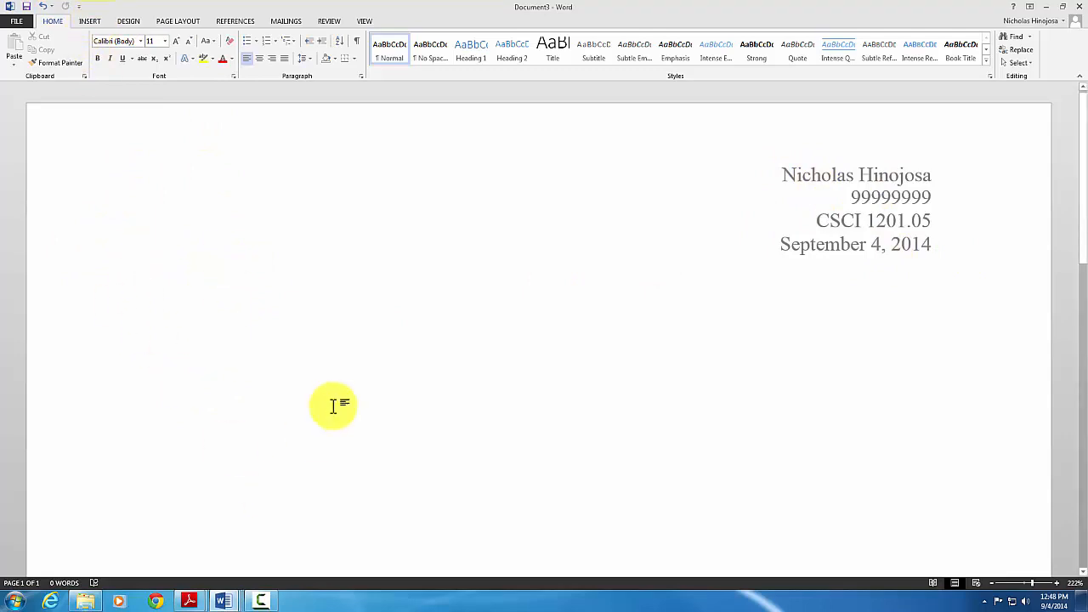
pyautogui.click(90, 21)
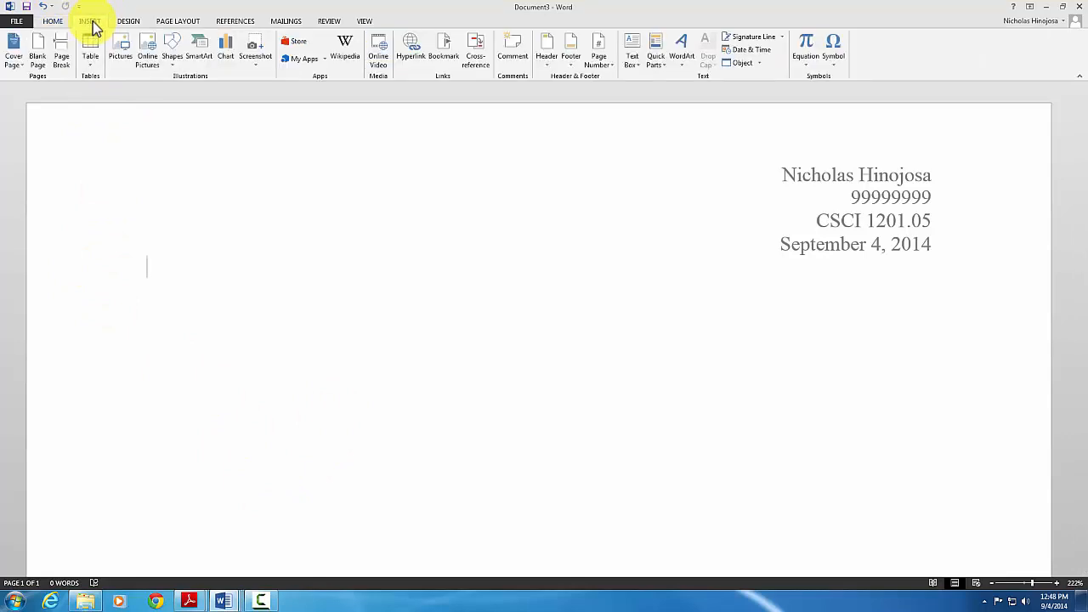
pyautogui.click(64, 56)
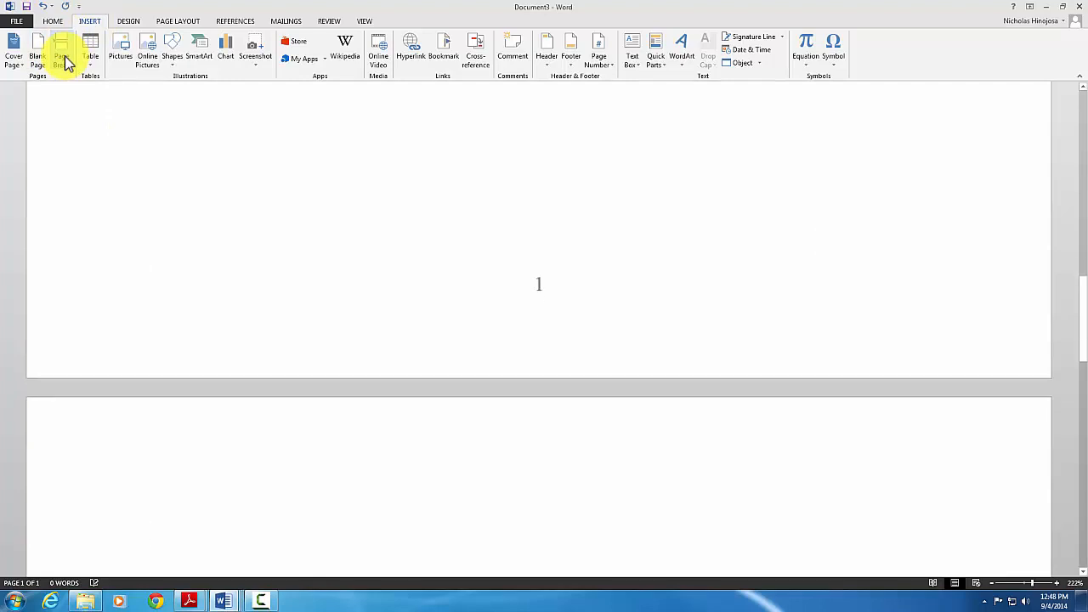
pyautogui.scroll(-3, 466, 418)
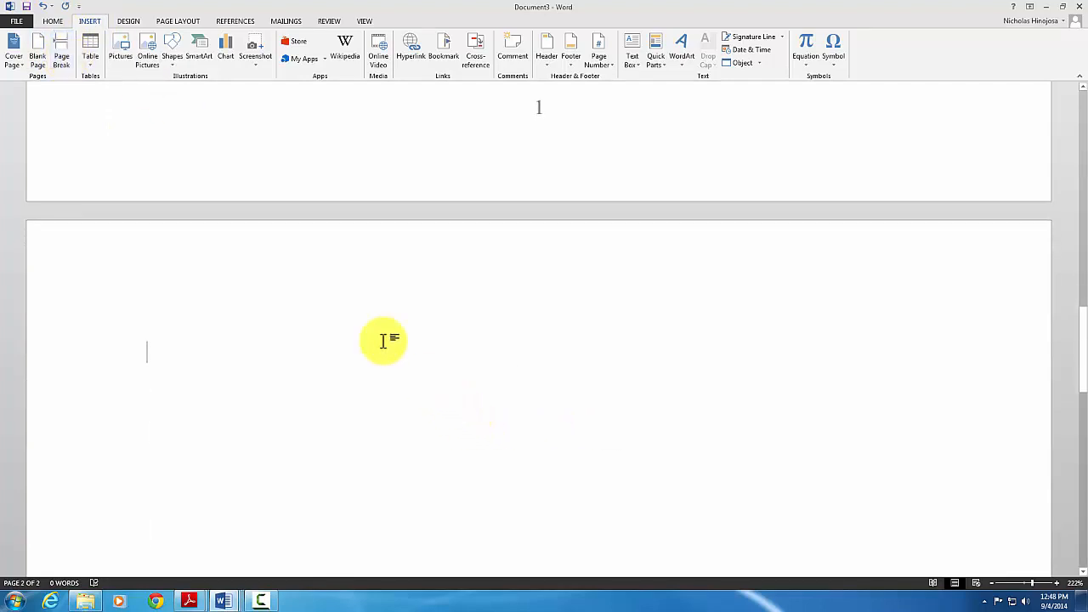
pyautogui.scroll(3, 447, 269)
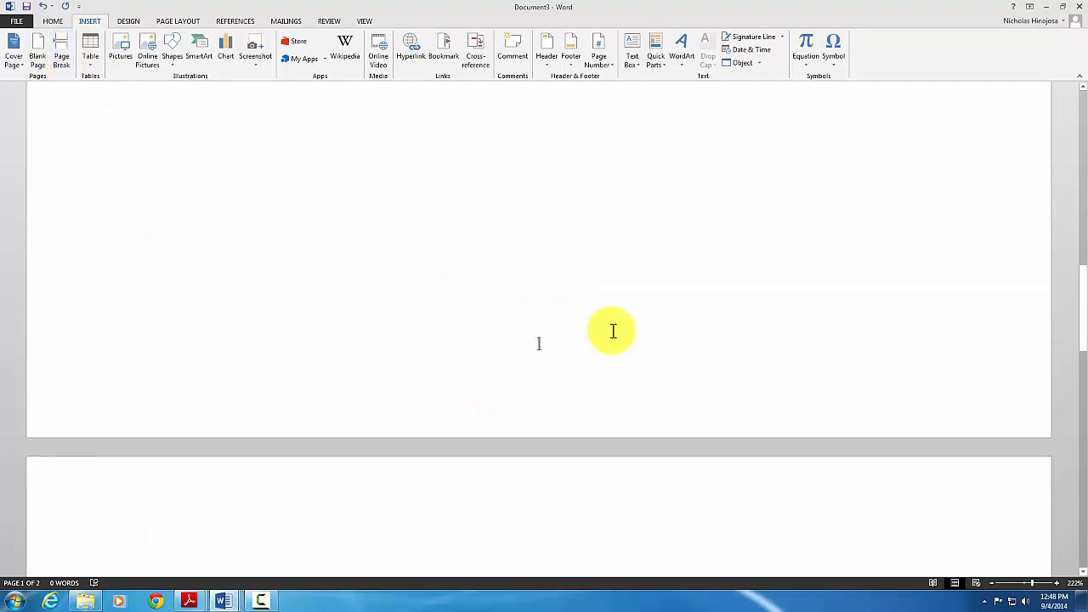
pyautogui.scroll(3, 610, 330)
pyautogui.scroll(-5, 611, 331)
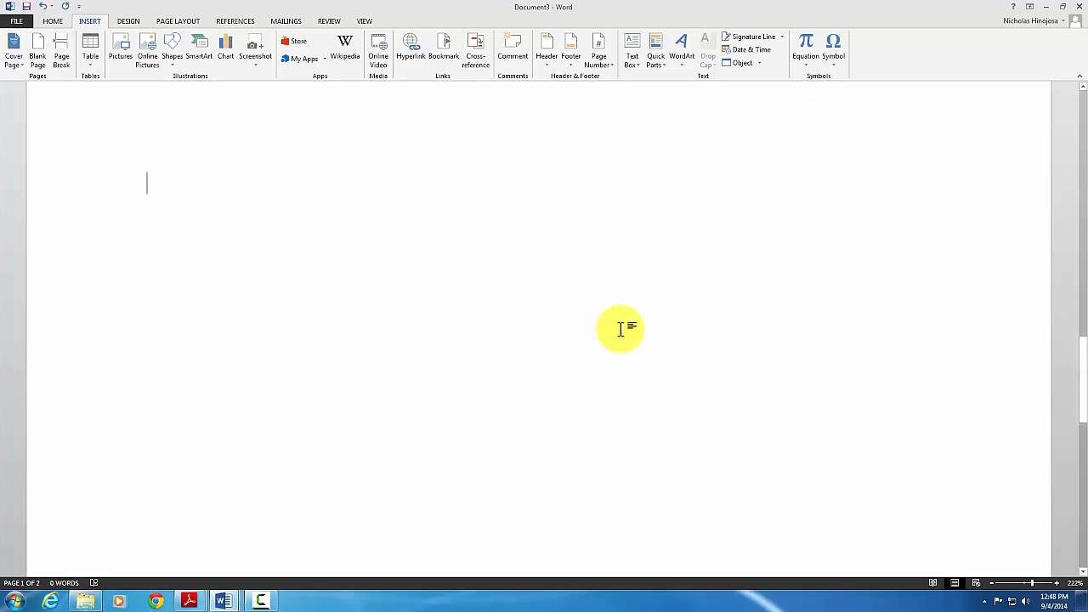
pyautogui.scroll(-3, 502, 297)
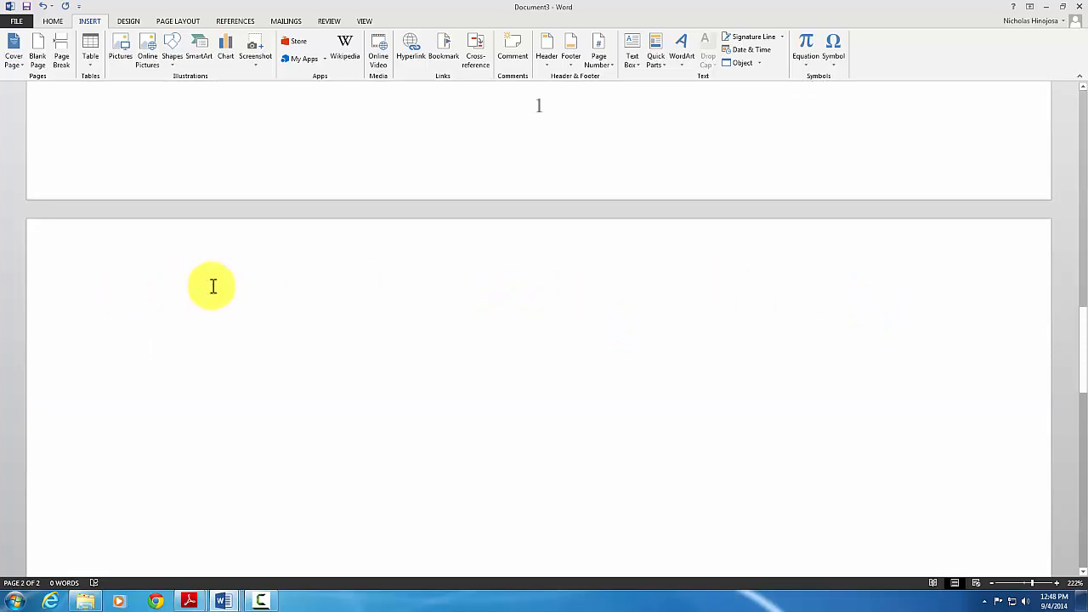
# Open page 2's header, right-align it, and type the student's surname followed by 'Lab 2'
pyautogui.doubleClick(565, 256)
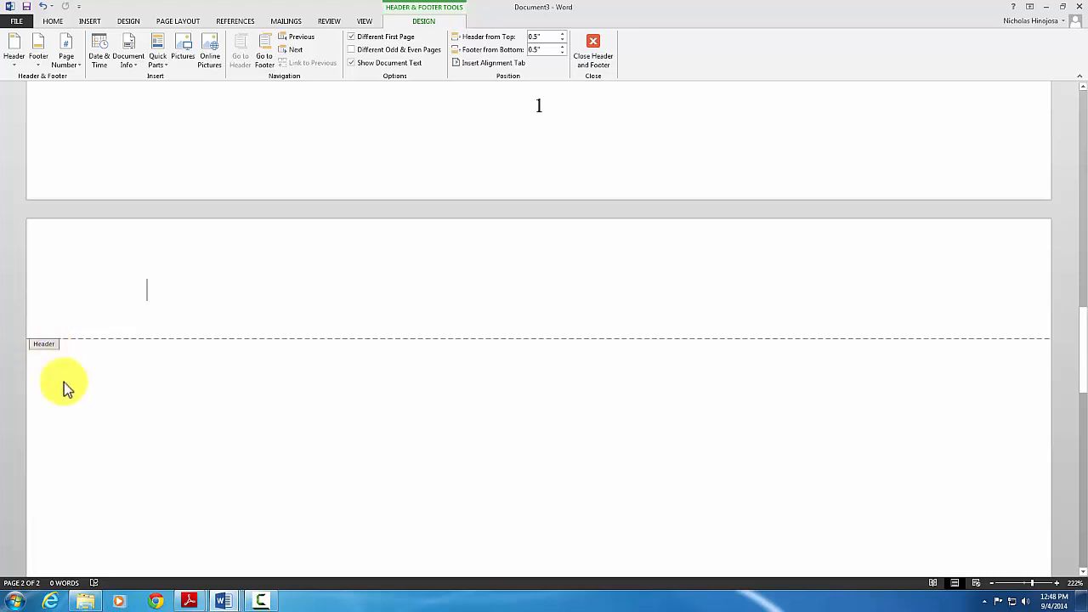
pyautogui.scroll(-15, 63, 382)
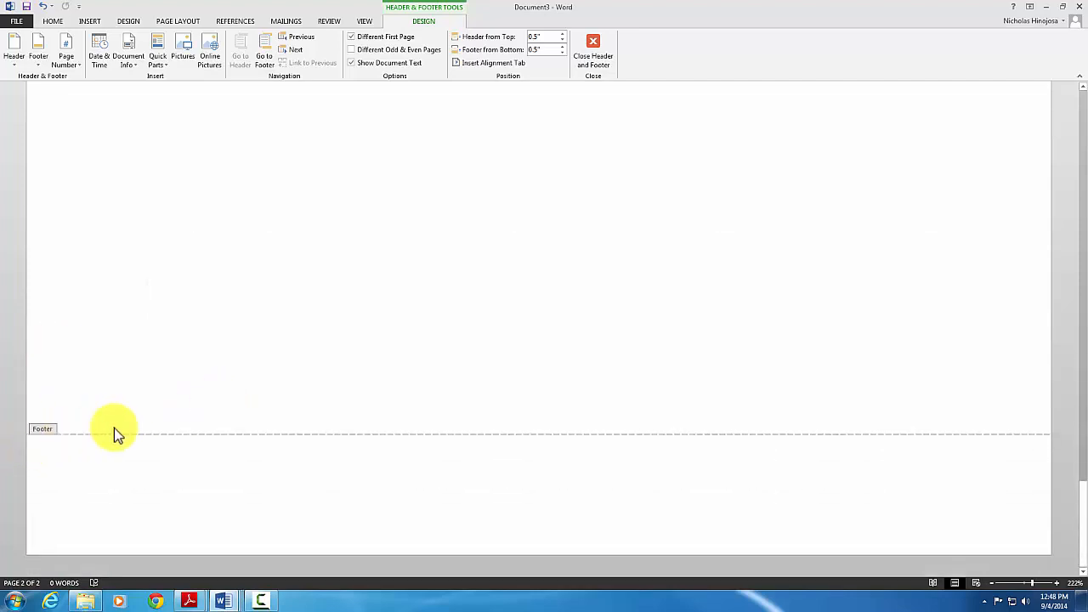
pyautogui.scroll(18, 154, 429)
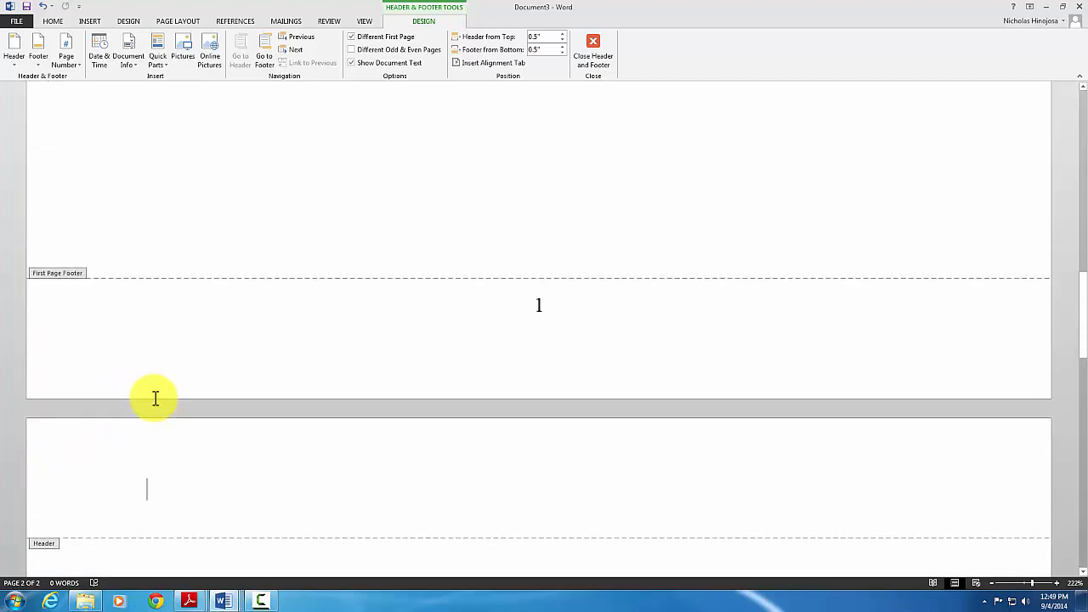
pyautogui.scroll(-2, 154, 400)
pyautogui.scroll(-1, 150, 357)
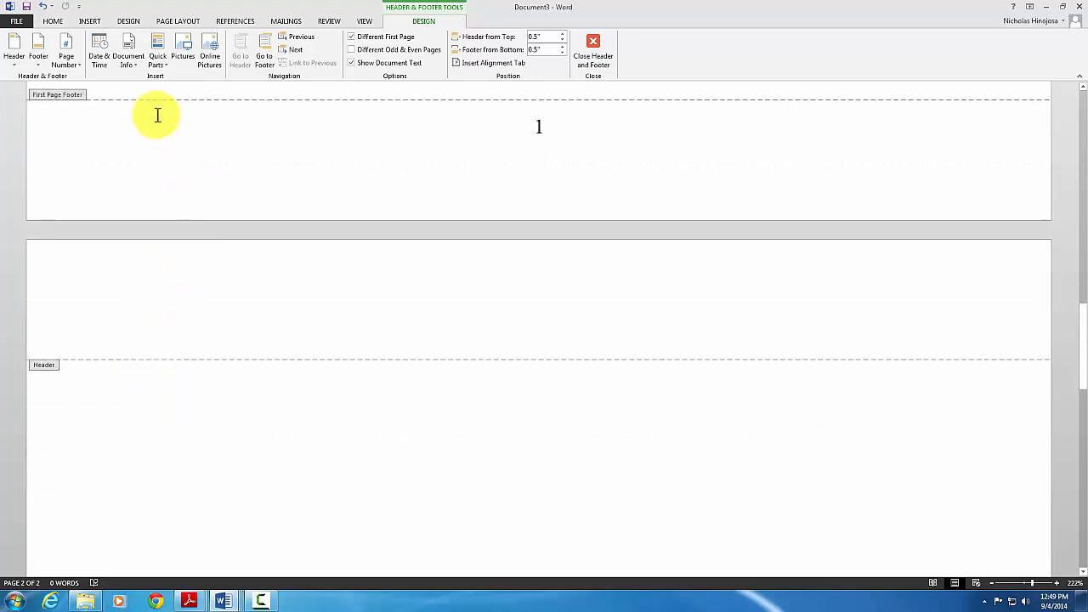
pyautogui.click(60, 22)
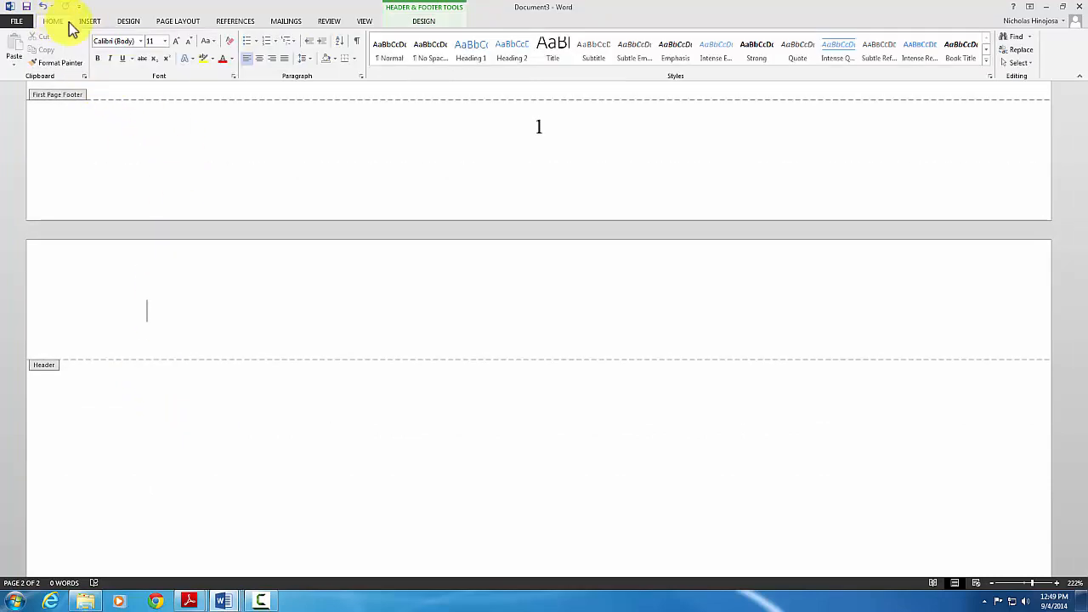
pyautogui.click(271, 61)
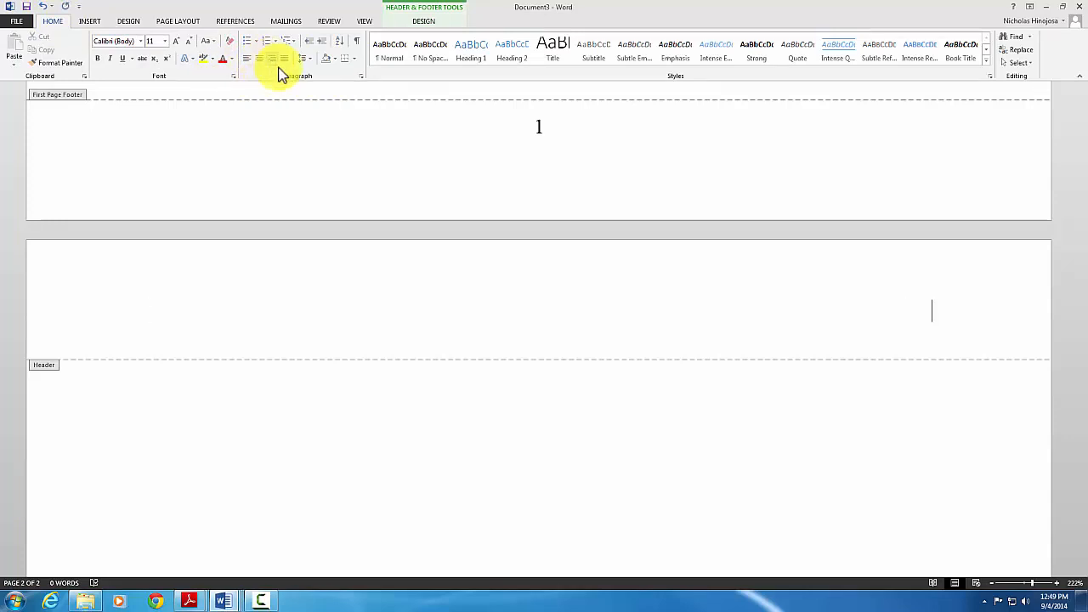
pyautogui.write('Hinojosa')
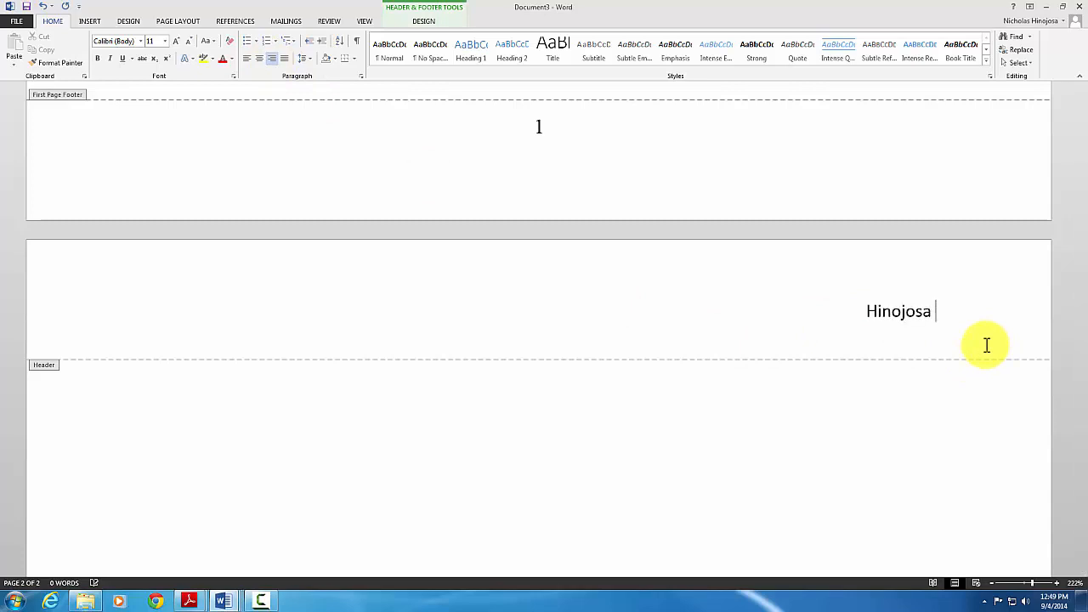
pyautogui.write(' La')
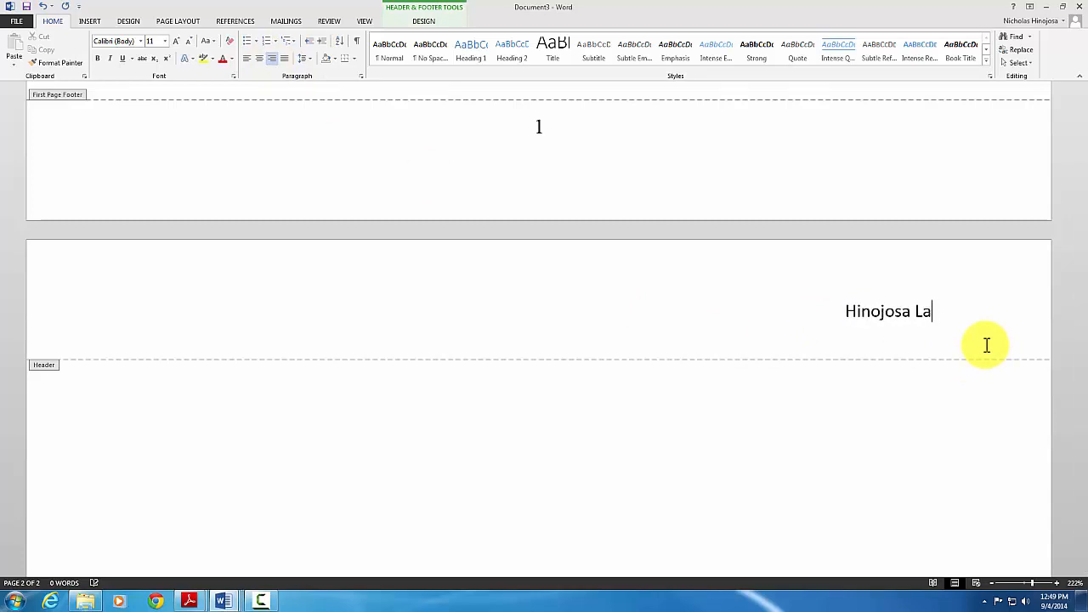
pyautogui.write('b 2')
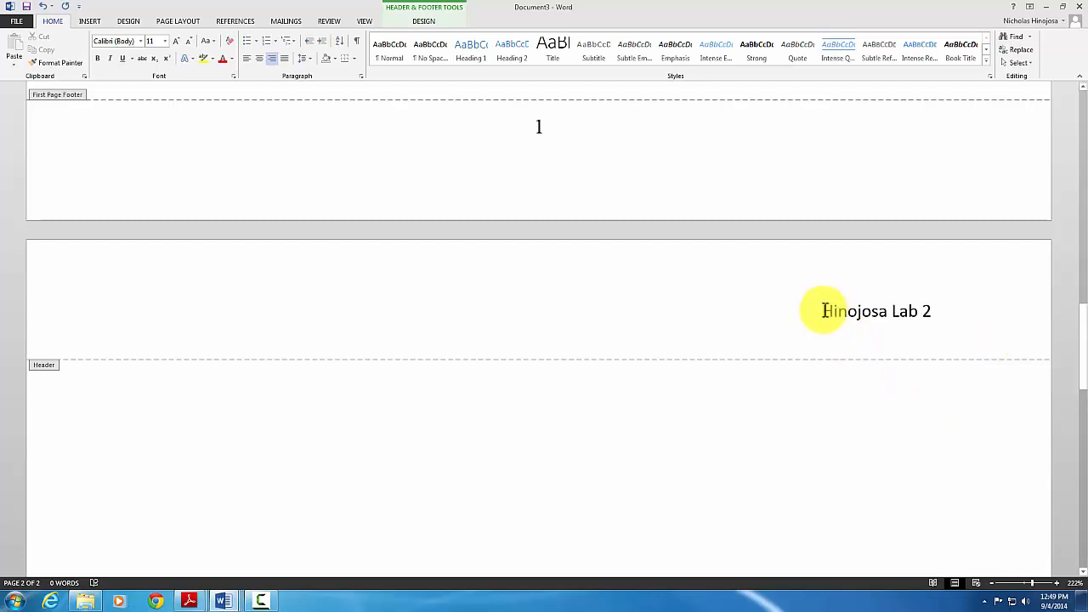
# Set the page 2 header text to Times New Roman 12 pt
pyautogui.moveTo(823, 310); pyautogui.dragTo(936, 308)
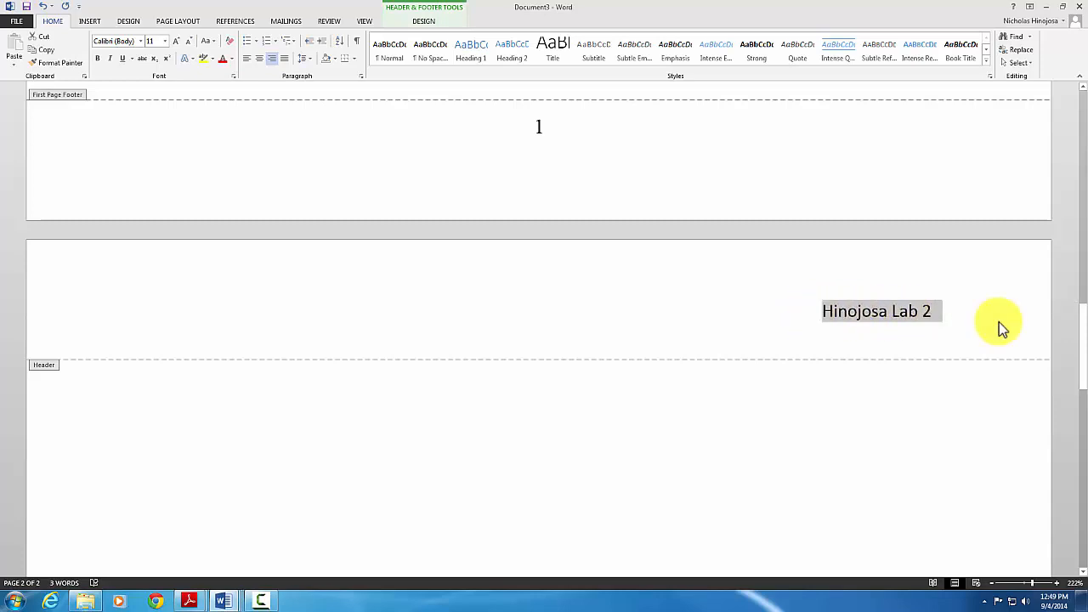
pyautogui.click(119, 42)
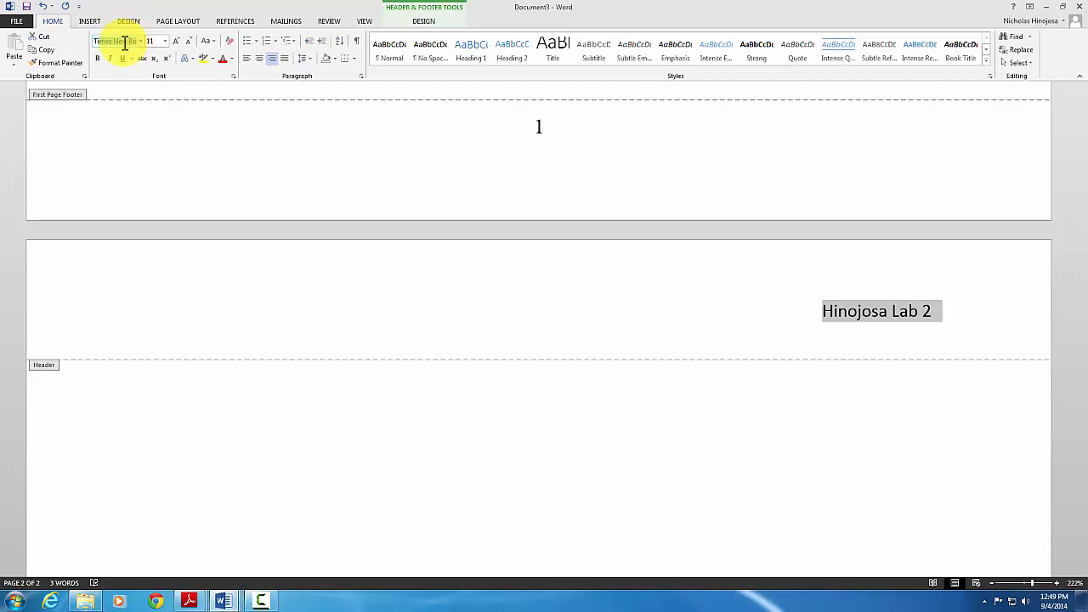
pyautogui.click(176, 43)
pyautogui.click(698, 340)
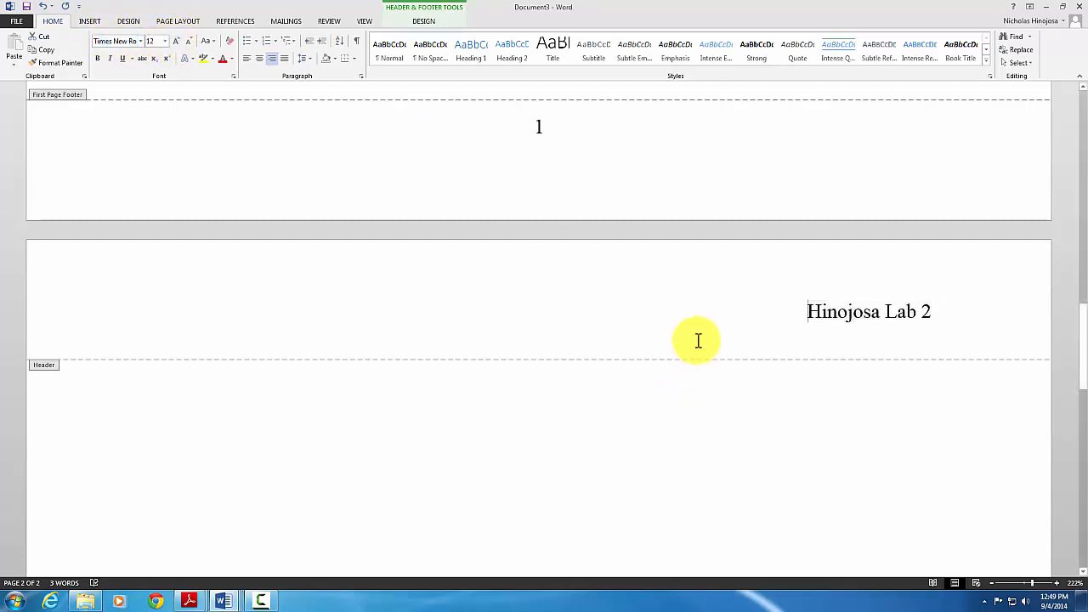
pyautogui.scroll(-1, 712, 316)
pyautogui.scroll(-20, 713, 311)
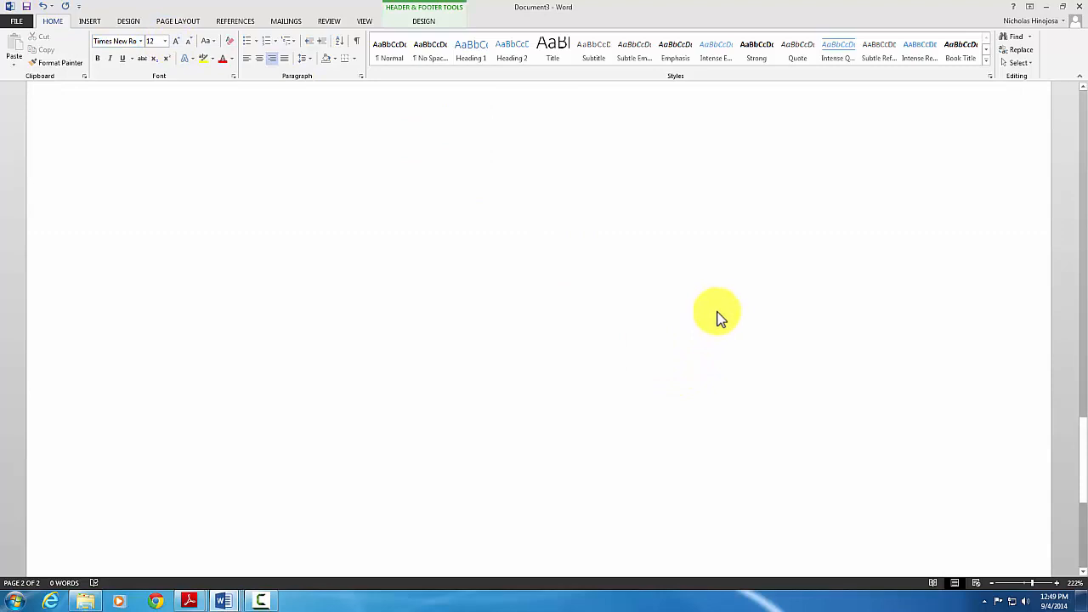
# Add a centred Plain Number 2 page number to page 2's footer and make it 12 point
pyautogui.click(593, 475)
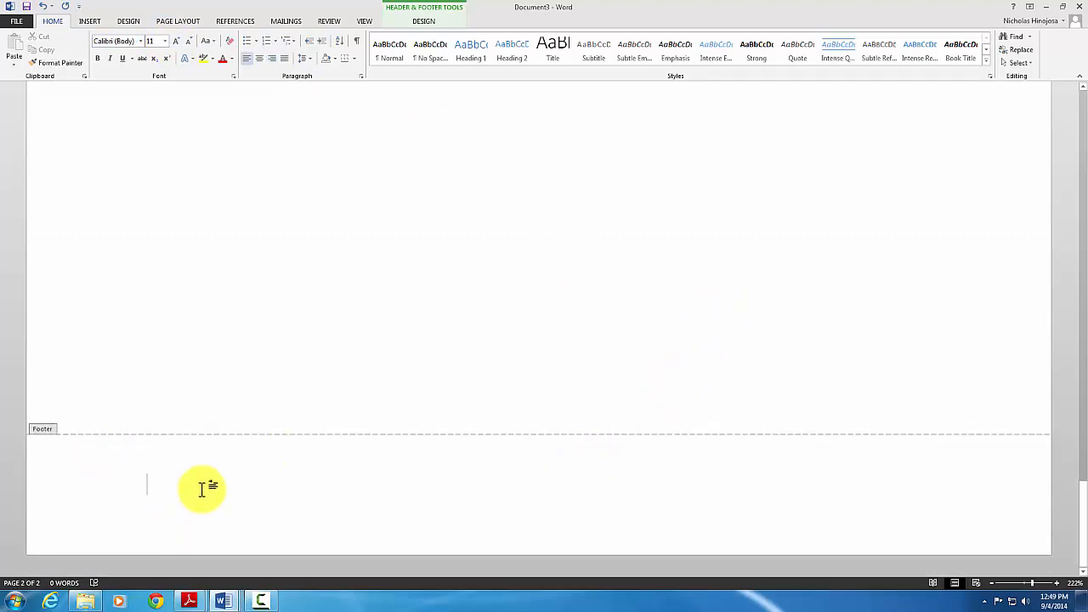
pyautogui.click(419, 22)
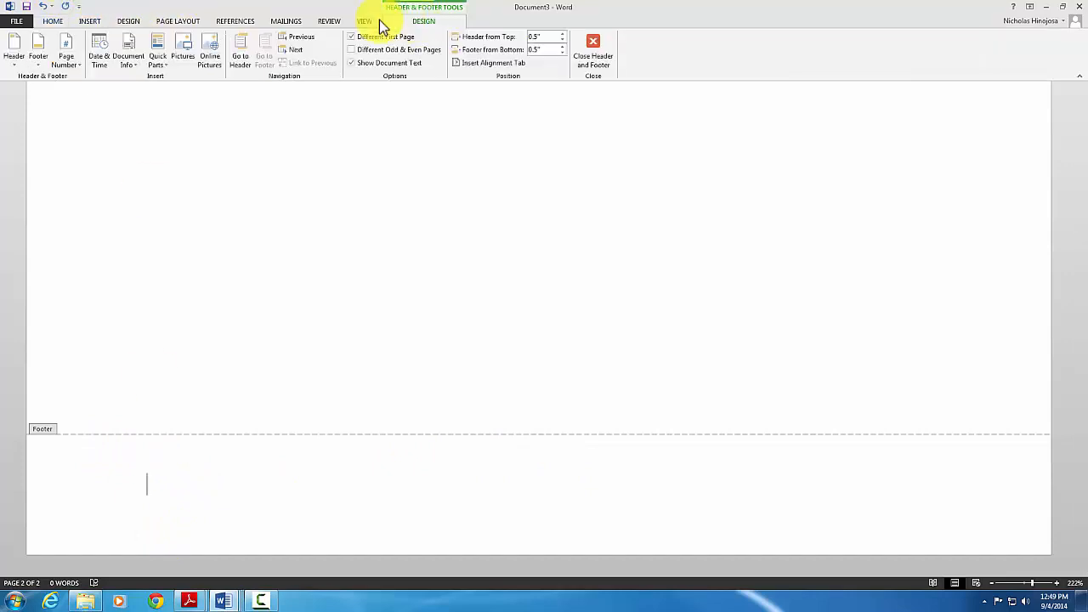
pyautogui.click(80, 64)
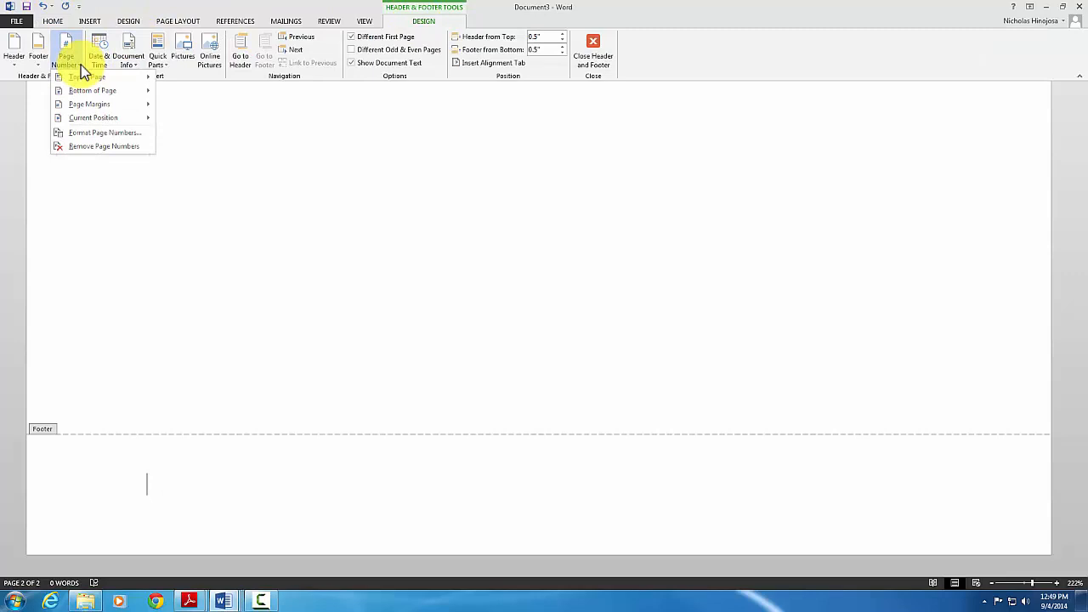
pyautogui.moveTo(85, 91)
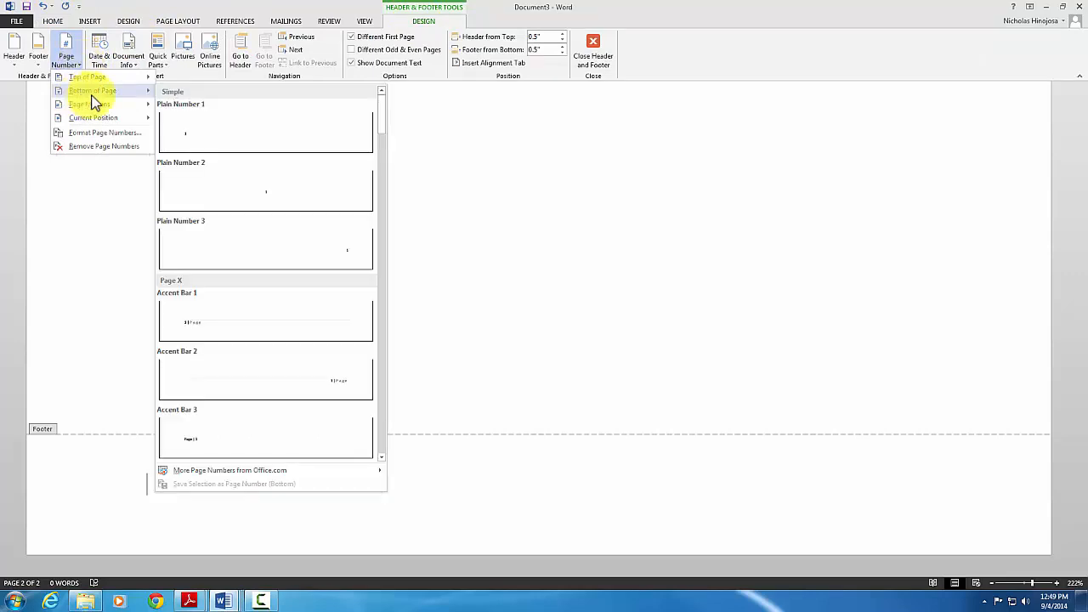
pyautogui.click(219, 188)
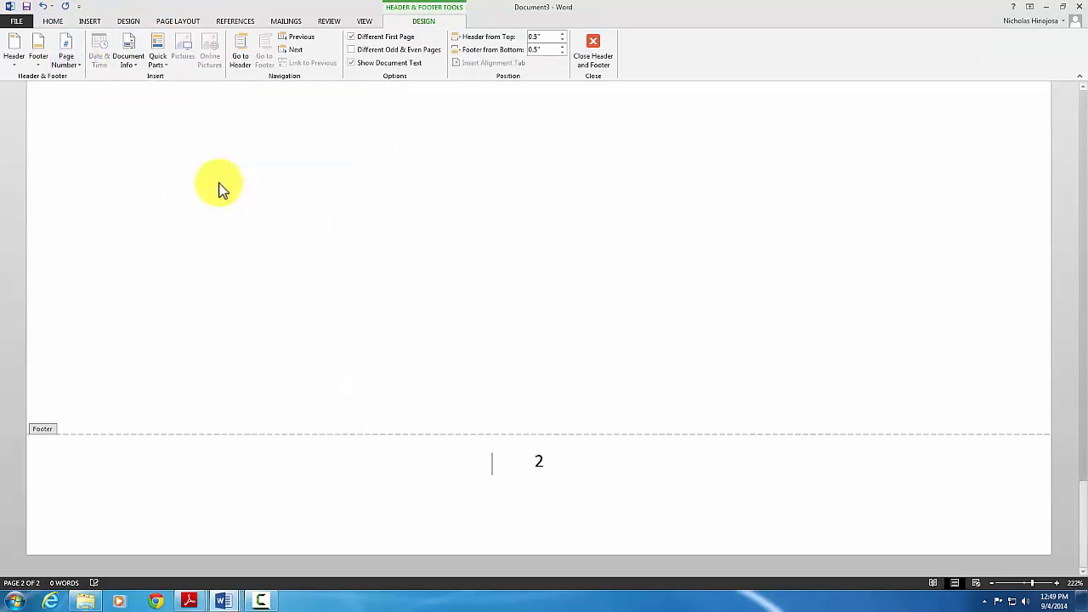
pyautogui.doubleClick(538, 460)
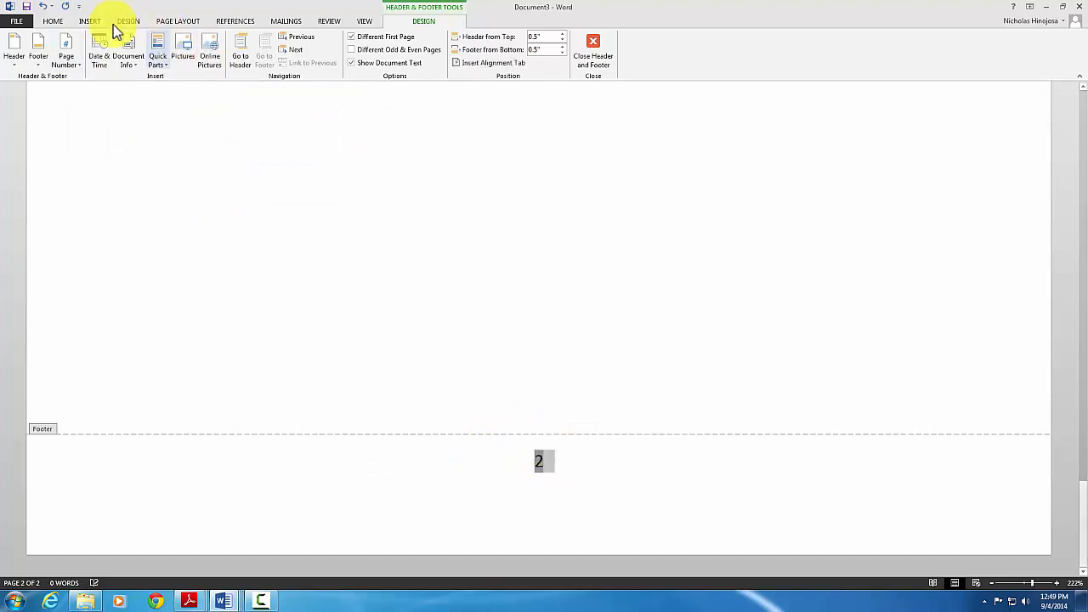
pyautogui.click(54, 21)
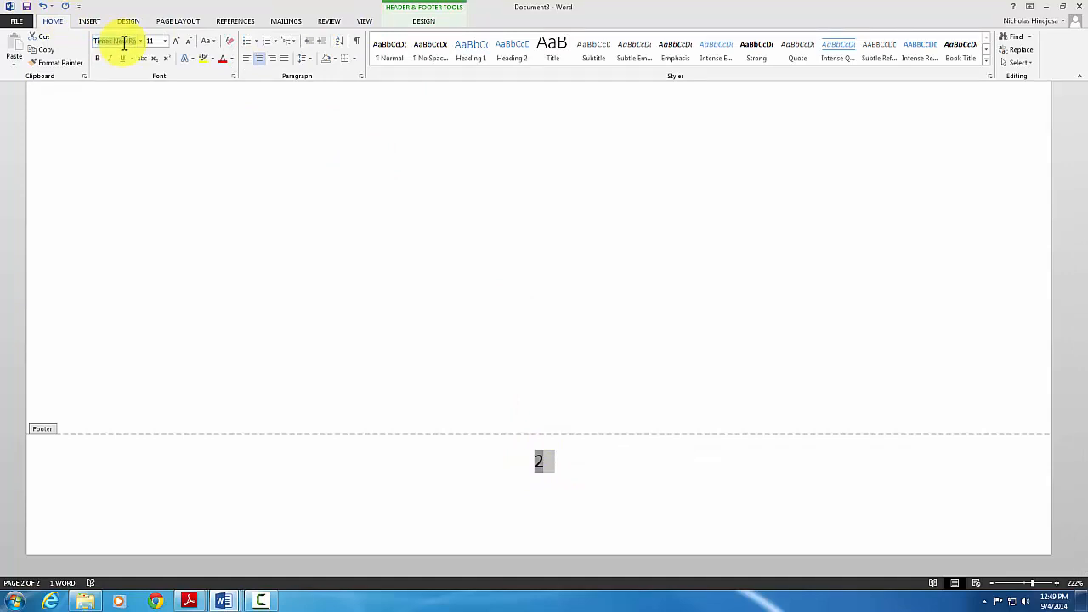
pyautogui.click(176, 41)
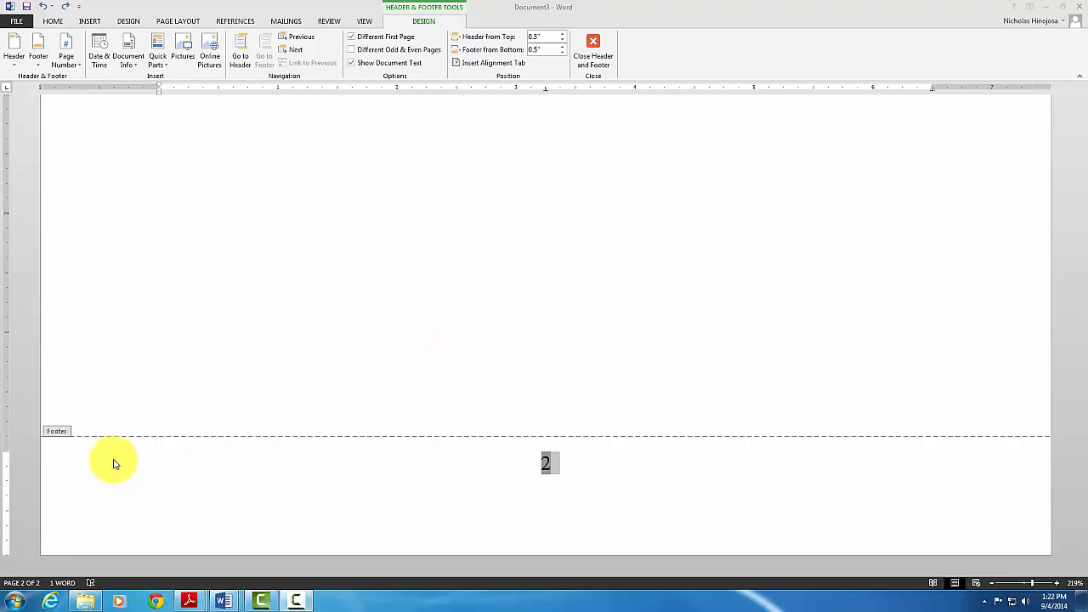
# Leave header and footer editing and centre the empty line beneath the date on page 1
pyautogui.doubleClick(273, 332)
pyautogui.scroll(10, 273, 328)
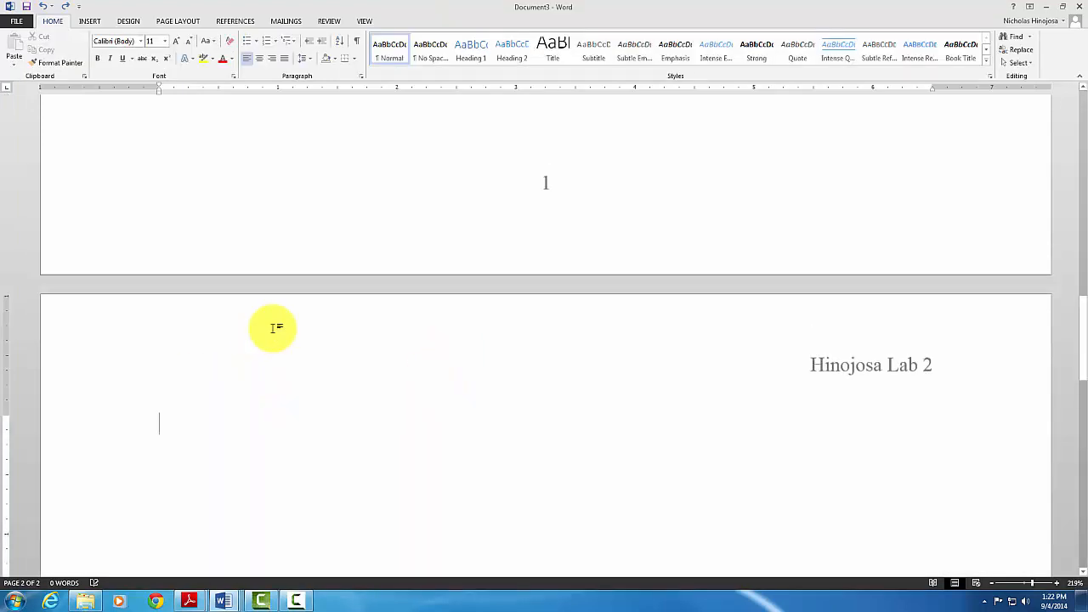
pyautogui.scroll(3, 273, 328)
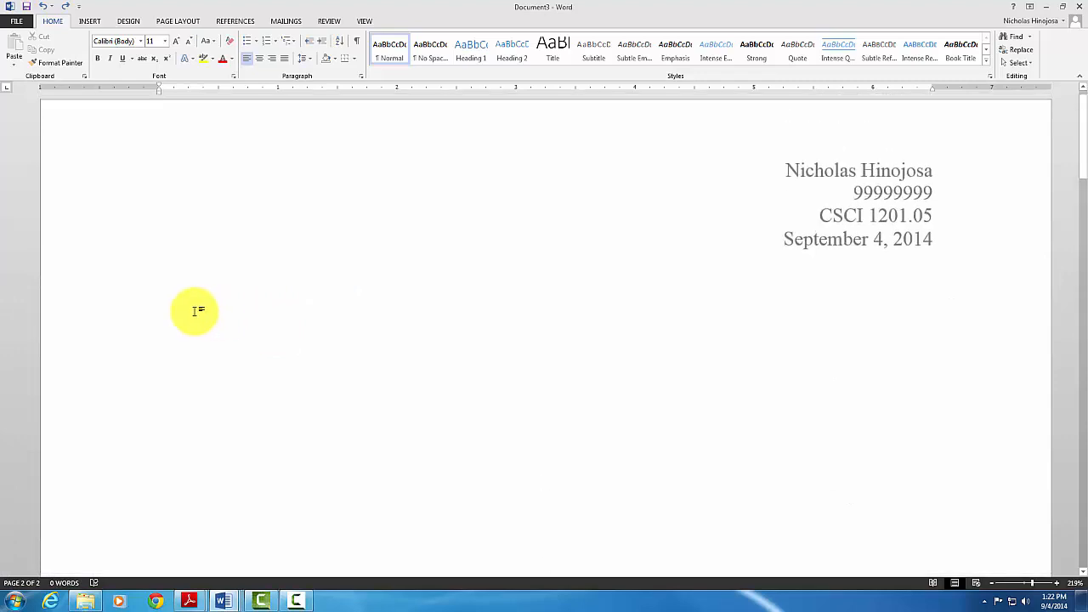
pyautogui.click(170, 298)
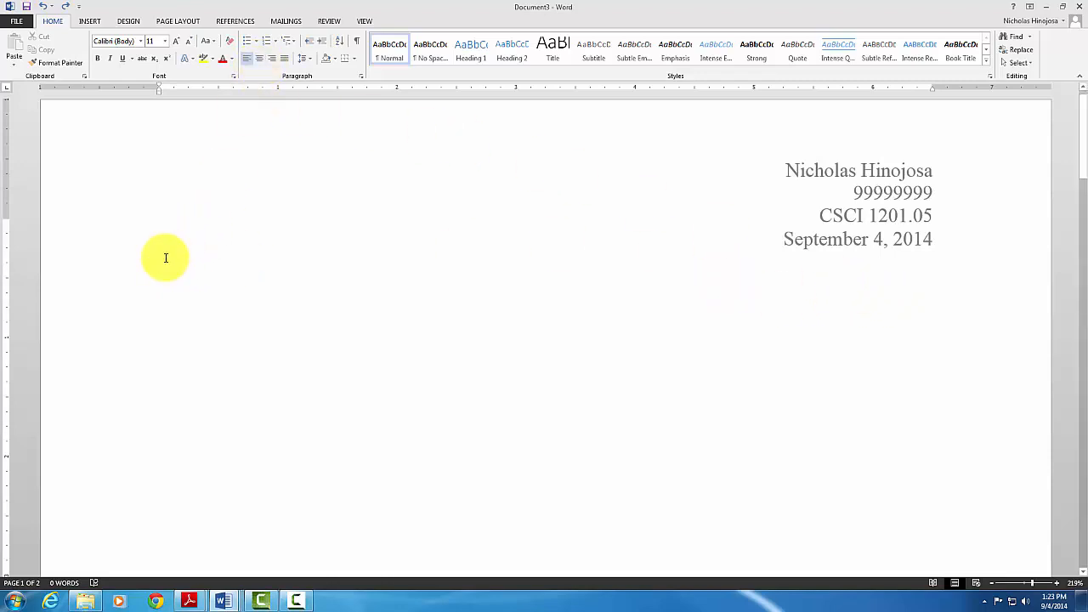
pyautogui.click(260, 58)
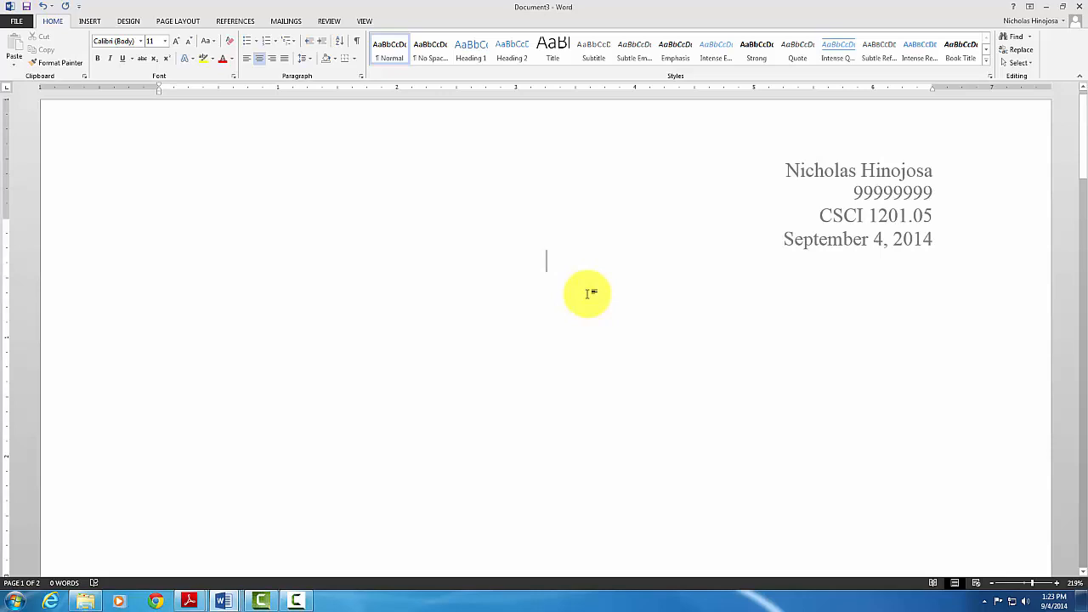
# Type the centred title 'Here Will Be the Title of Report', fixing a typo, and start a new line
pyautogui.write('Here W')
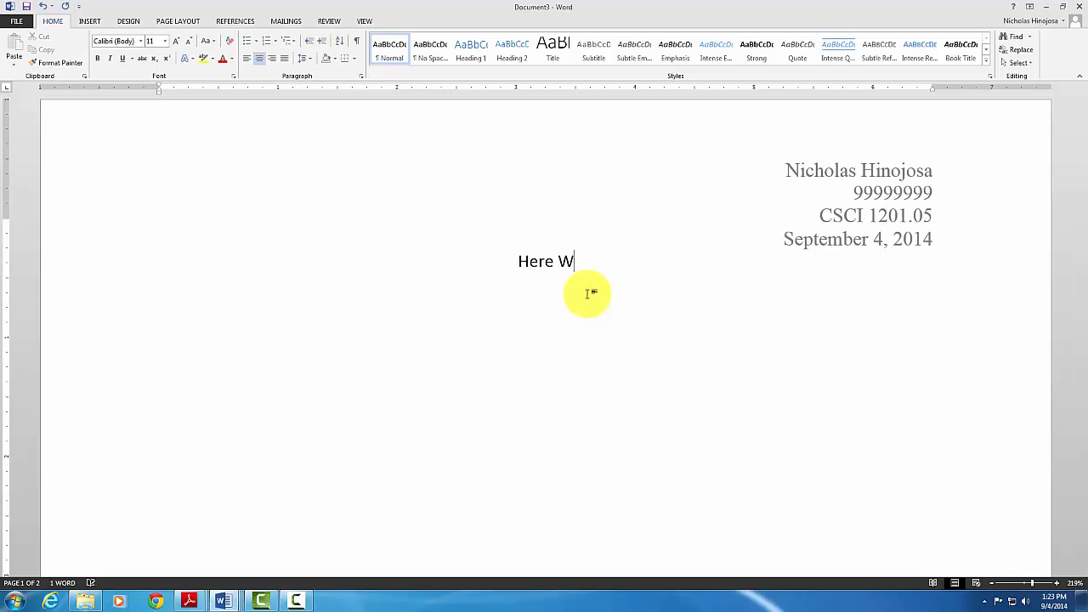
pyautogui.write('ill Be th')
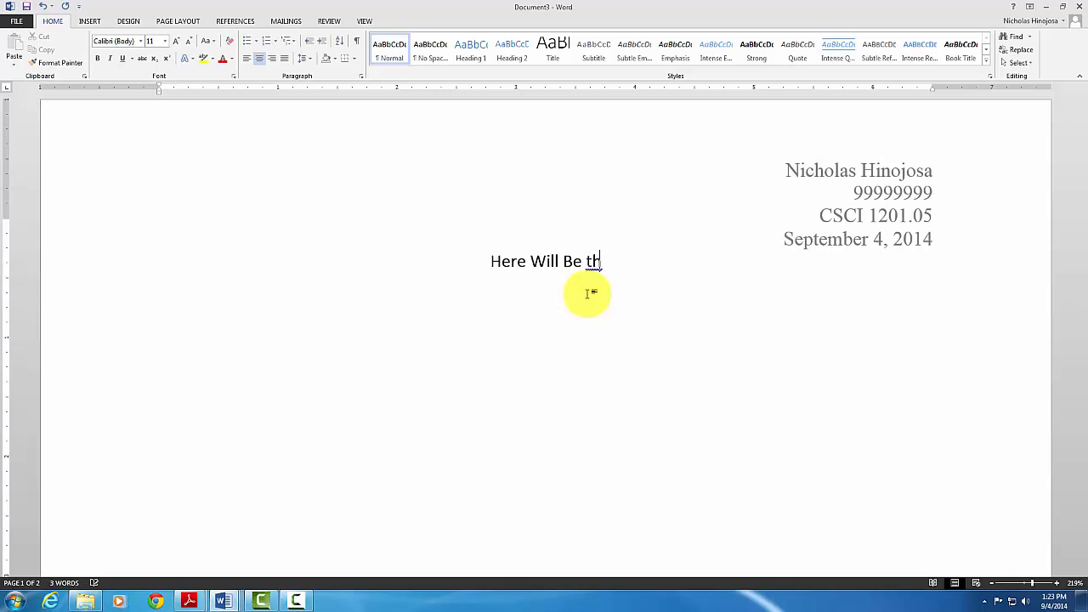
pyautogui.write('e ')
pyautogui.write('Tit;le')
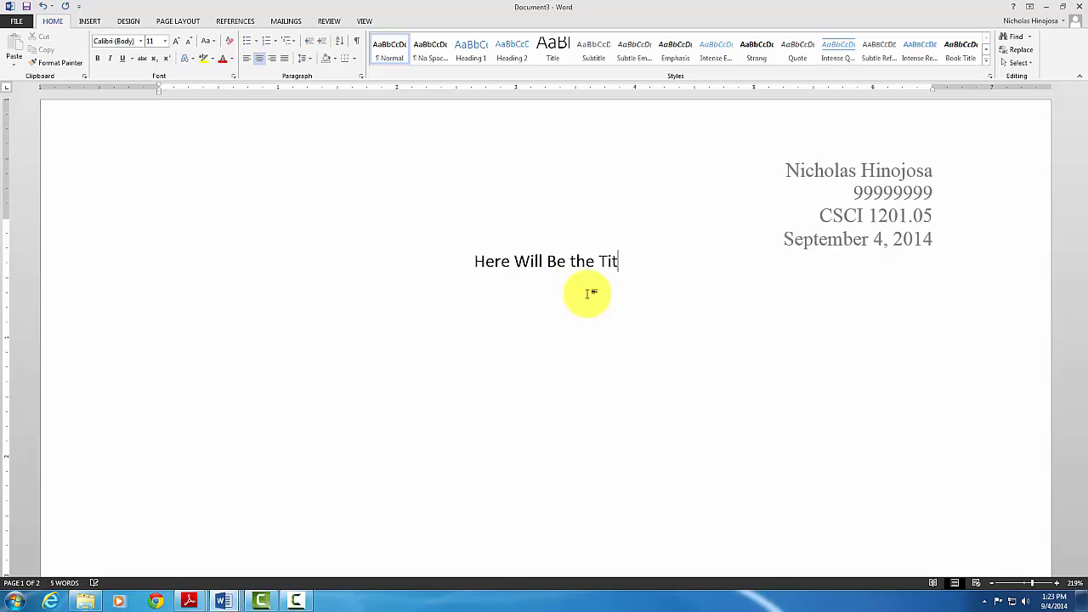
pyautogui.press('BackSpace')
pyautogui.press('BackSpace')
pyautogui.press('BackSpace')
pyautogui.write('le')
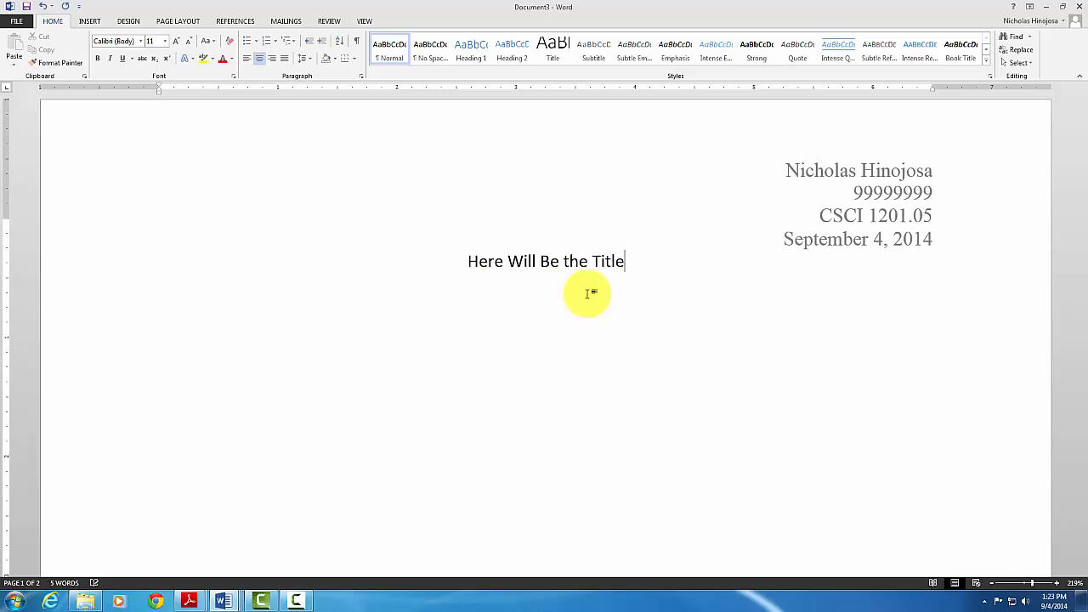
pyautogui.write(' of Report')
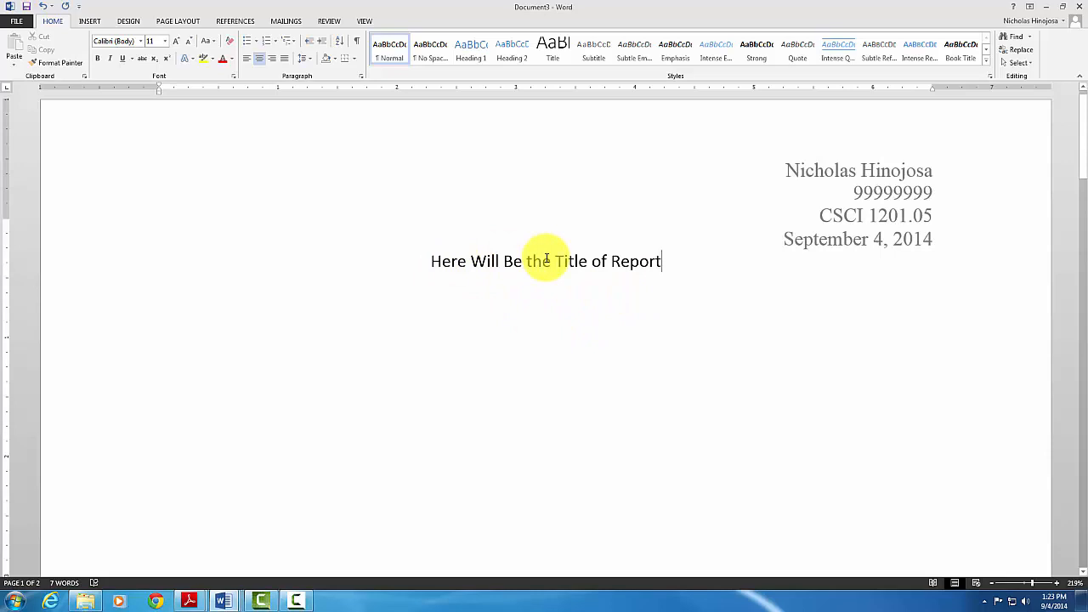
pyautogui.press('Return')
# Give the line below the title 2.0 line spacing and a 0.5" first-line indent
pyautogui.click(312, 63)
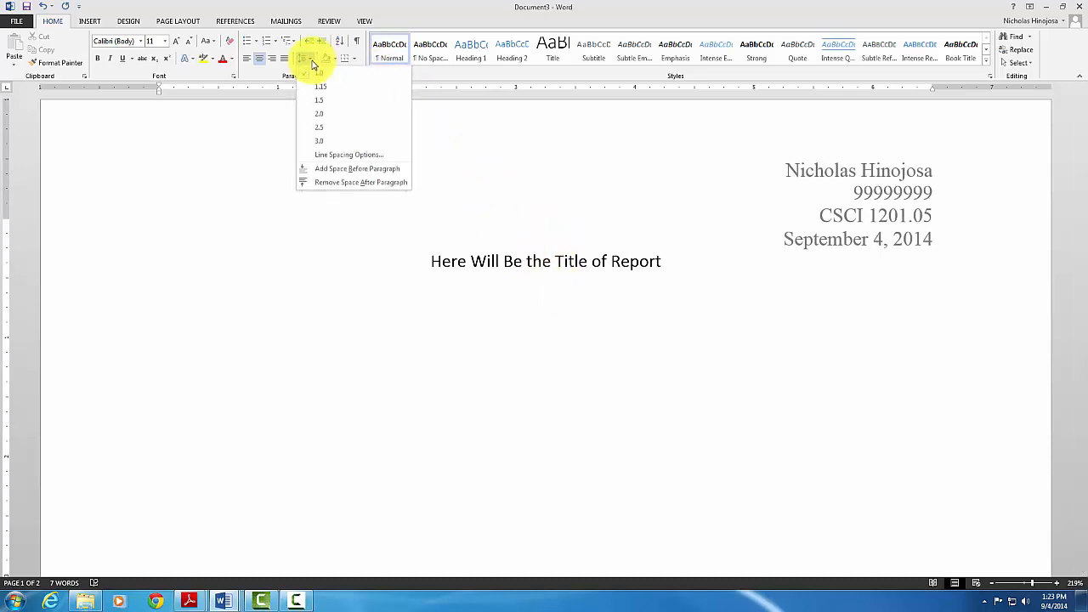
pyautogui.click(315, 116)
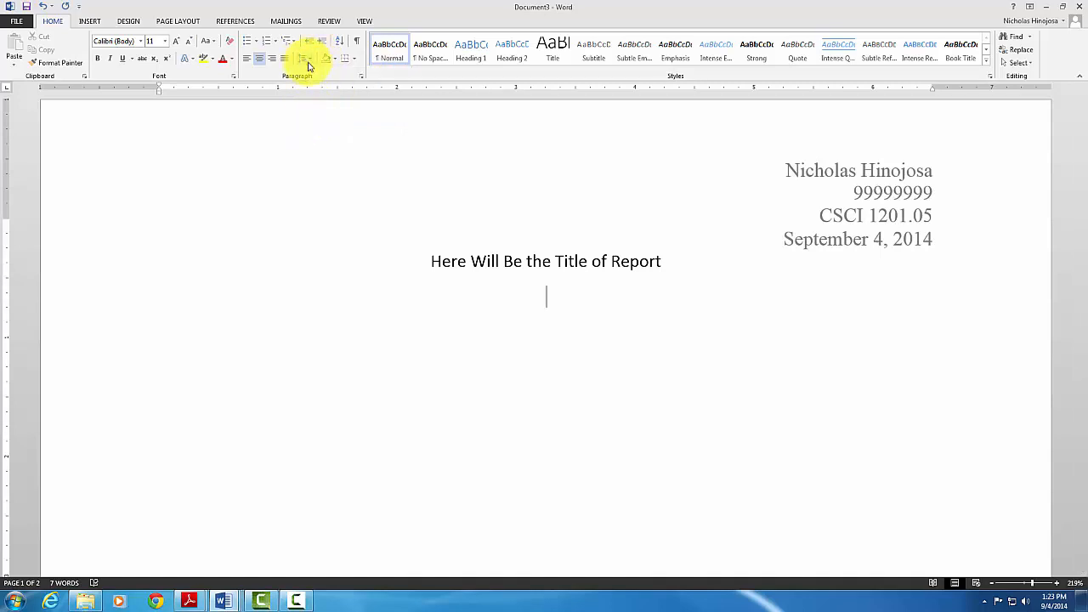
pyautogui.click(360, 77)
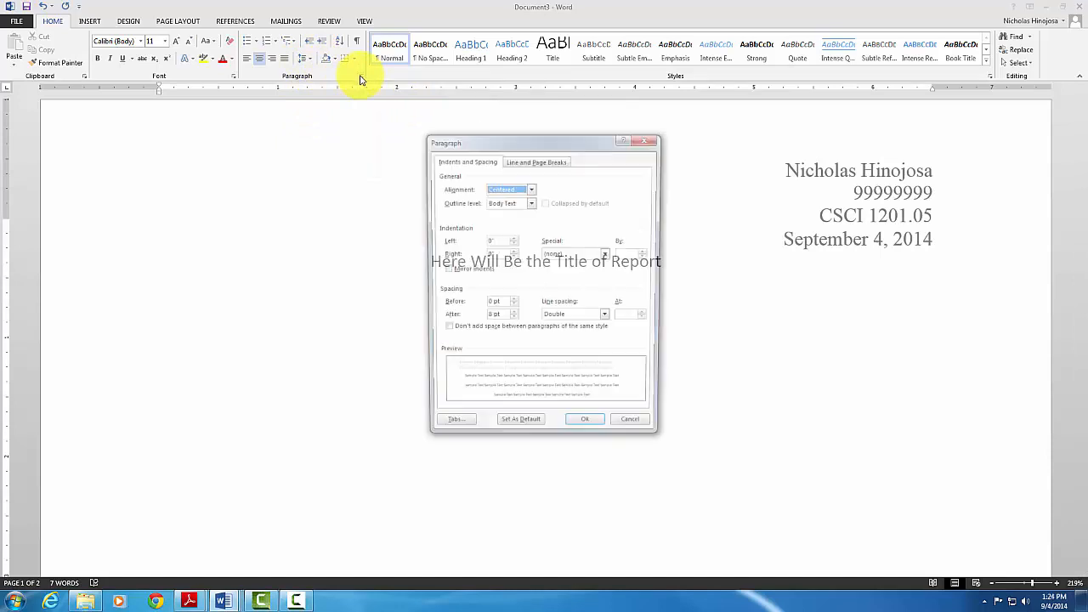
pyautogui.click(608, 257)
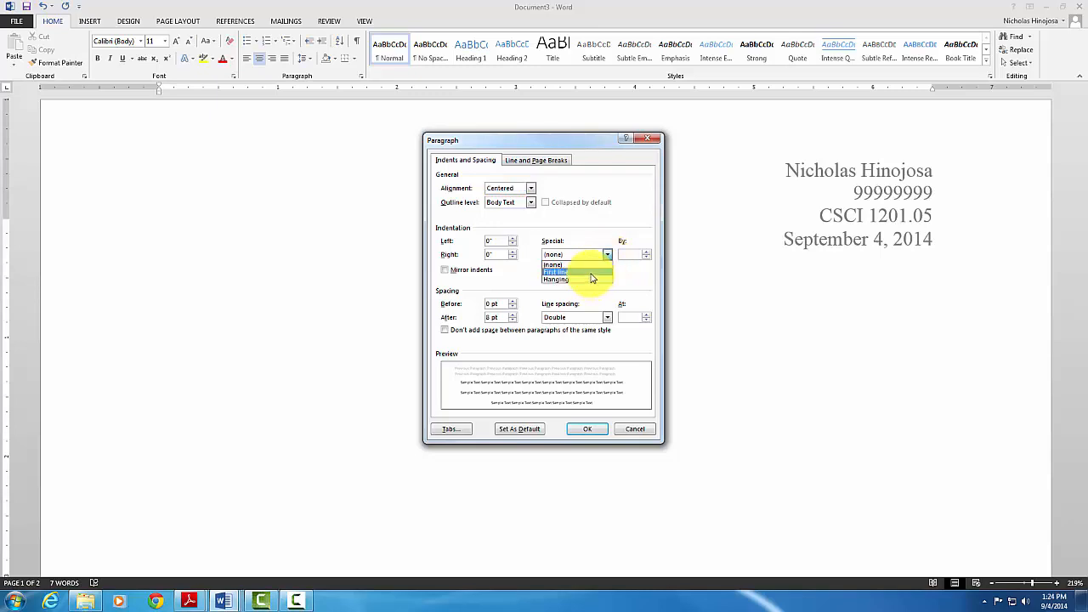
pyautogui.click(591, 273)
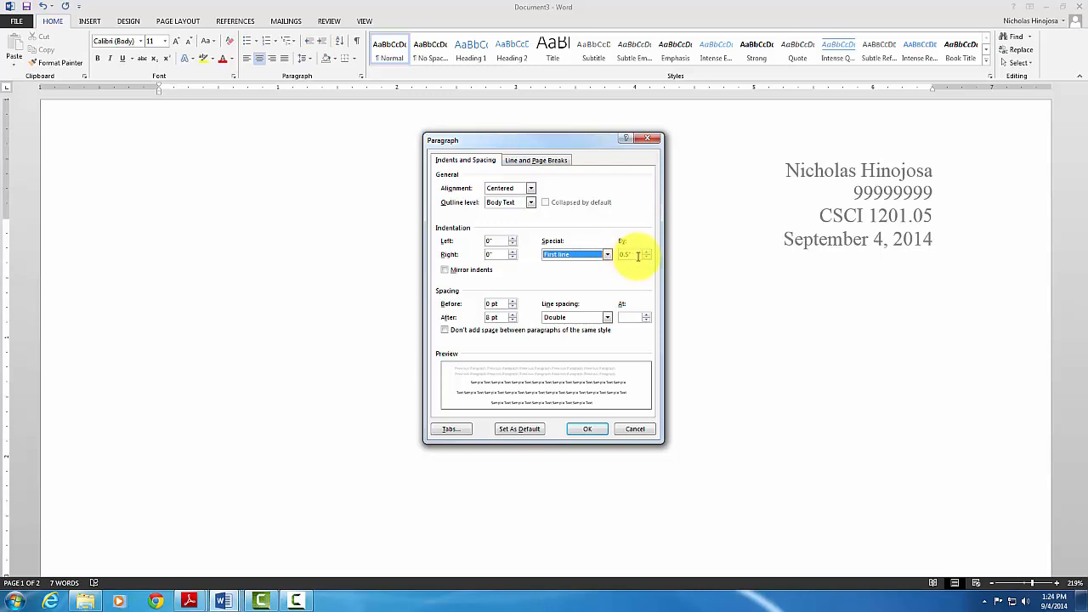
pyautogui.click(585, 429)
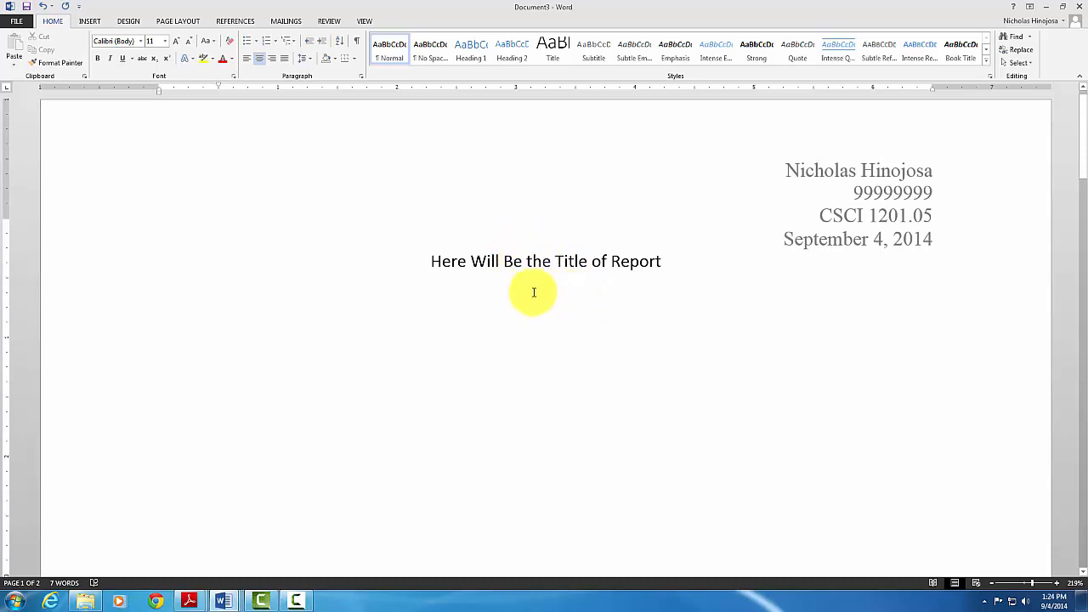
# Left-align the empty line below the title and turn the ruler off and back on
pyautogui.click(247, 62)
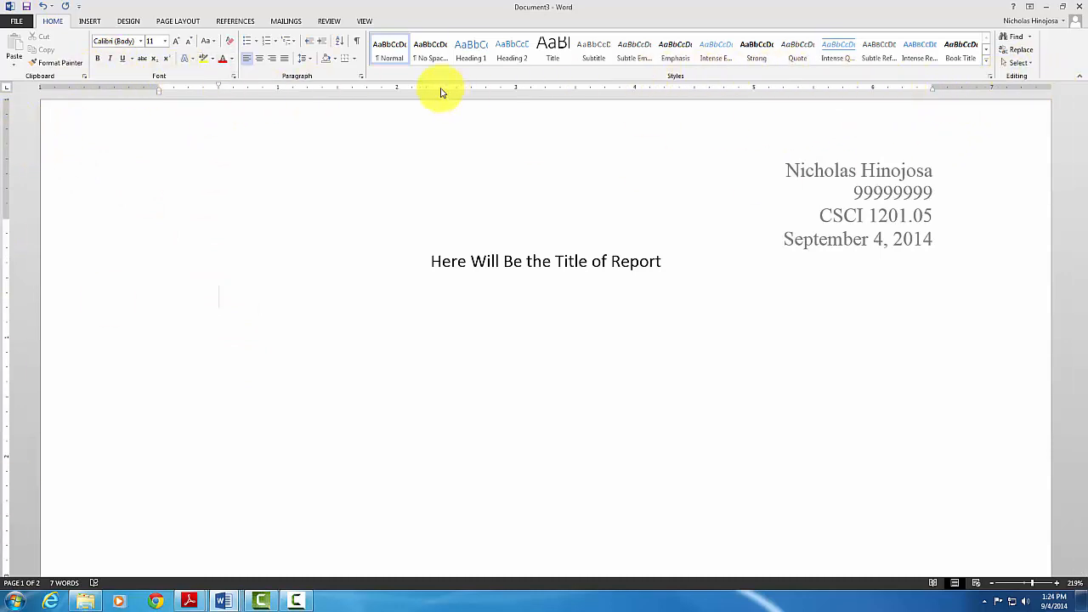
pyautogui.click(364, 22)
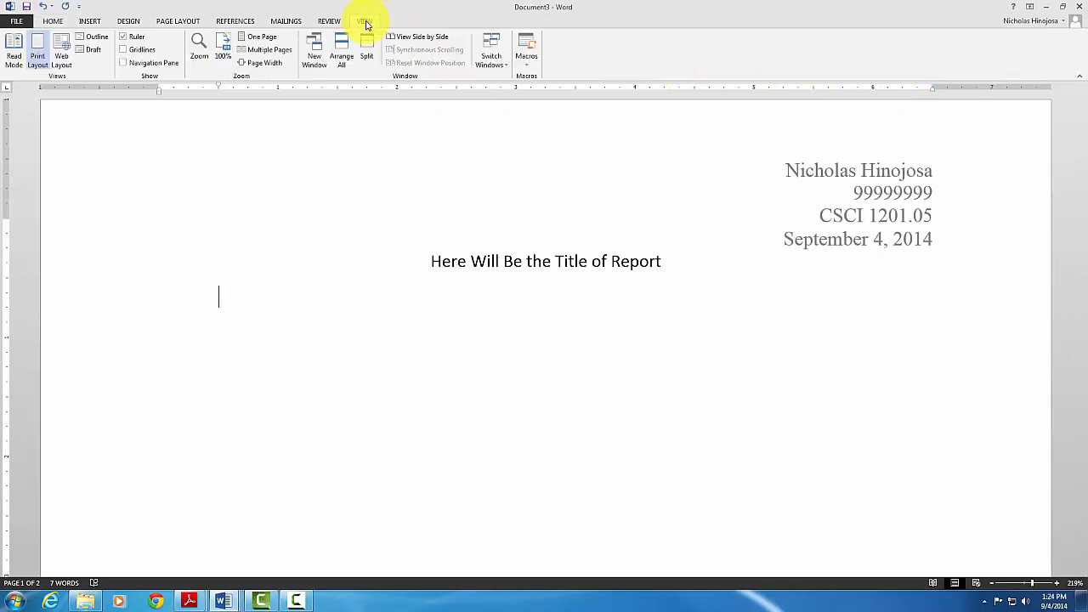
pyautogui.click(123, 38)
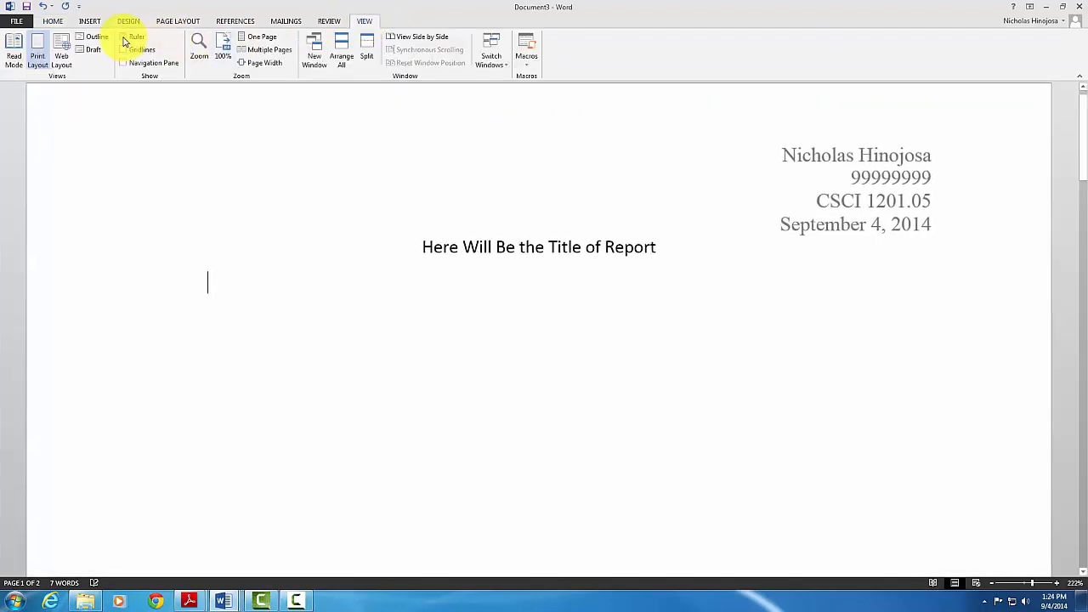
pyautogui.click(124, 39)
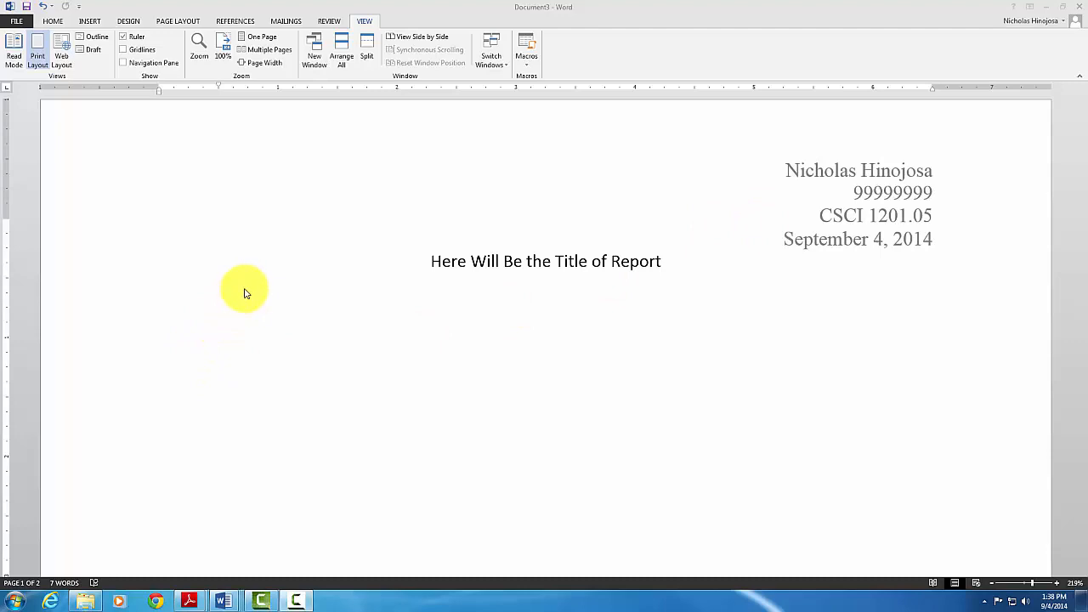
# Type the headings Introduction., About Me., About My Family., About Your Major. and Conclusion. below the title
pyautogui.click(246, 292)
pyautogui.write('In')
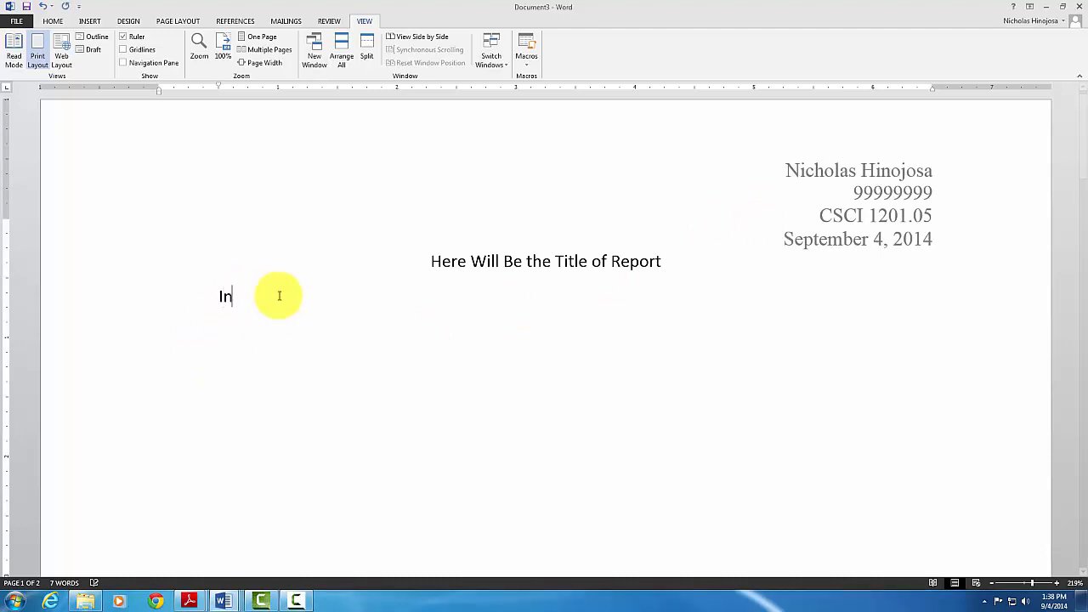
pyautogui.write('troduction.  ')
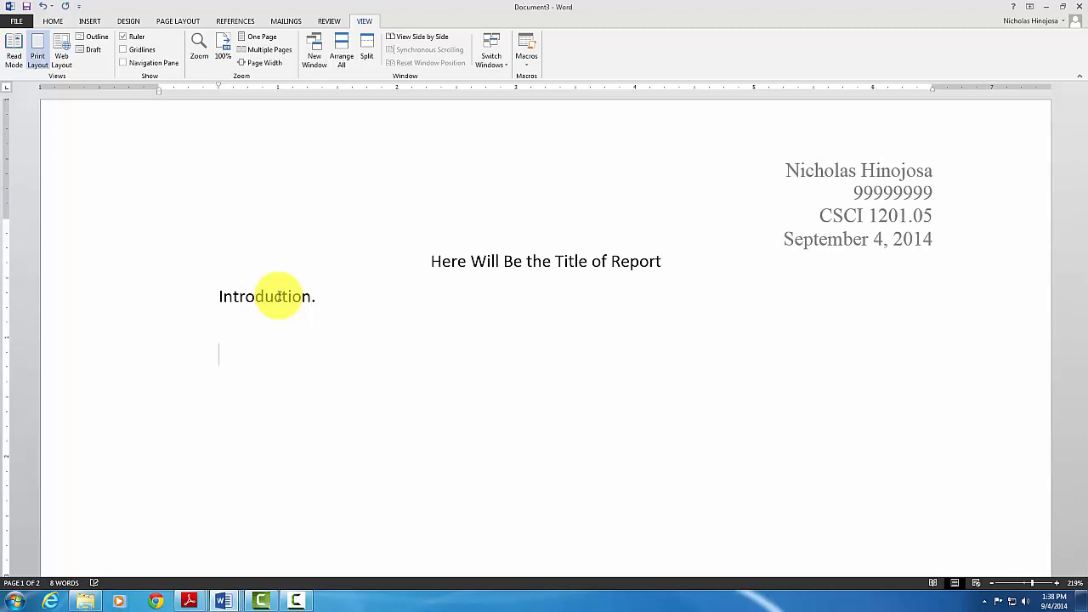
pyautogui.write('About Me.')
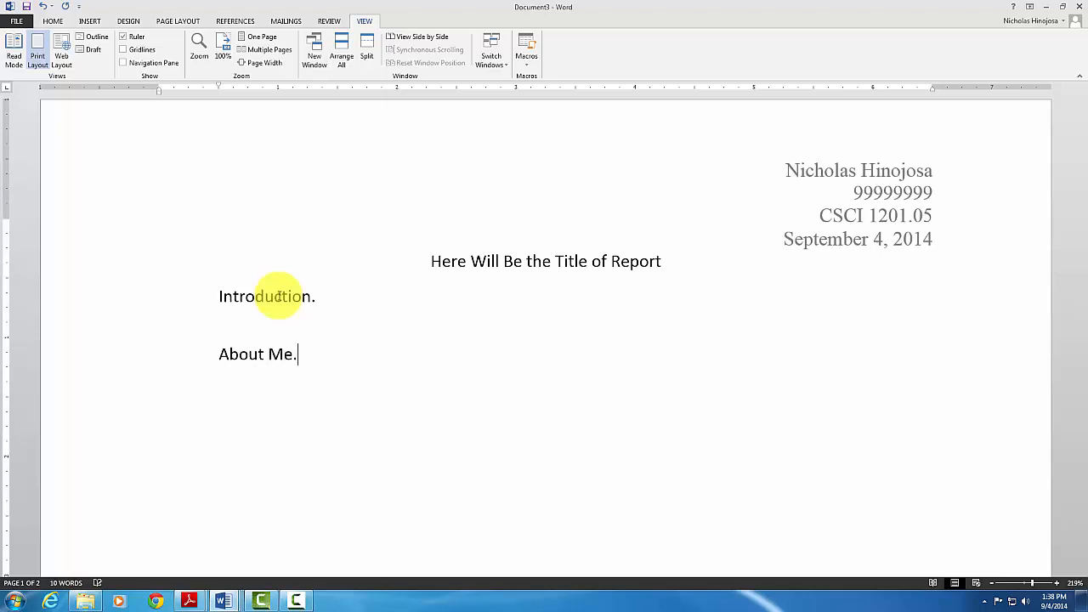
pyautogui.press('Return')
pyautogui.write('About My Famil')
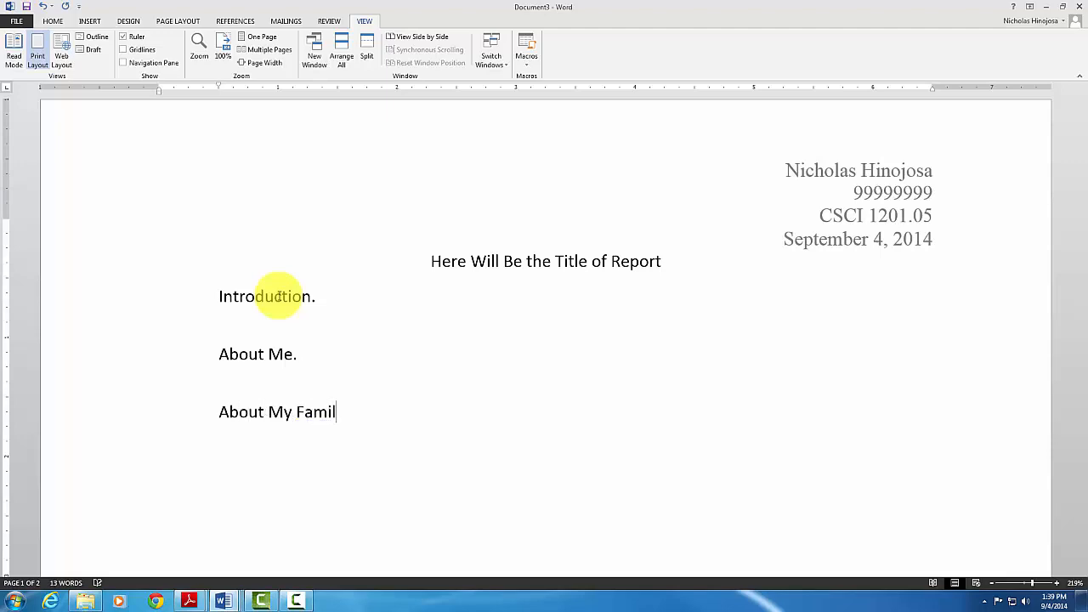
pyautogui.write('y.')
pyautogui.press('Return')
pyautogui.write('About Your Major.  ')
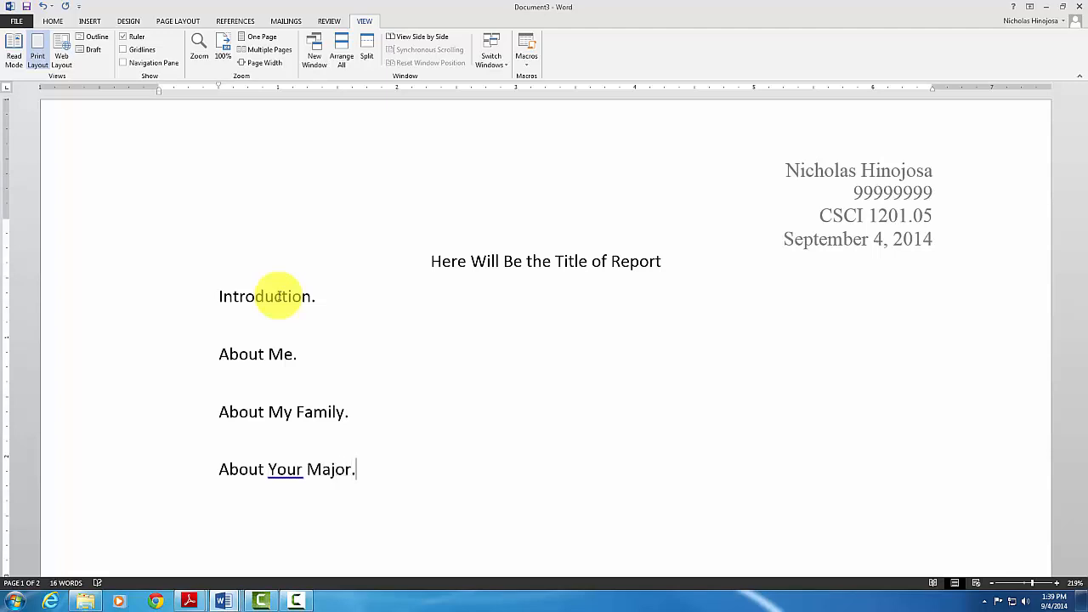
pyautogui.write('Conclusion.')
pyautogui.press('Return')
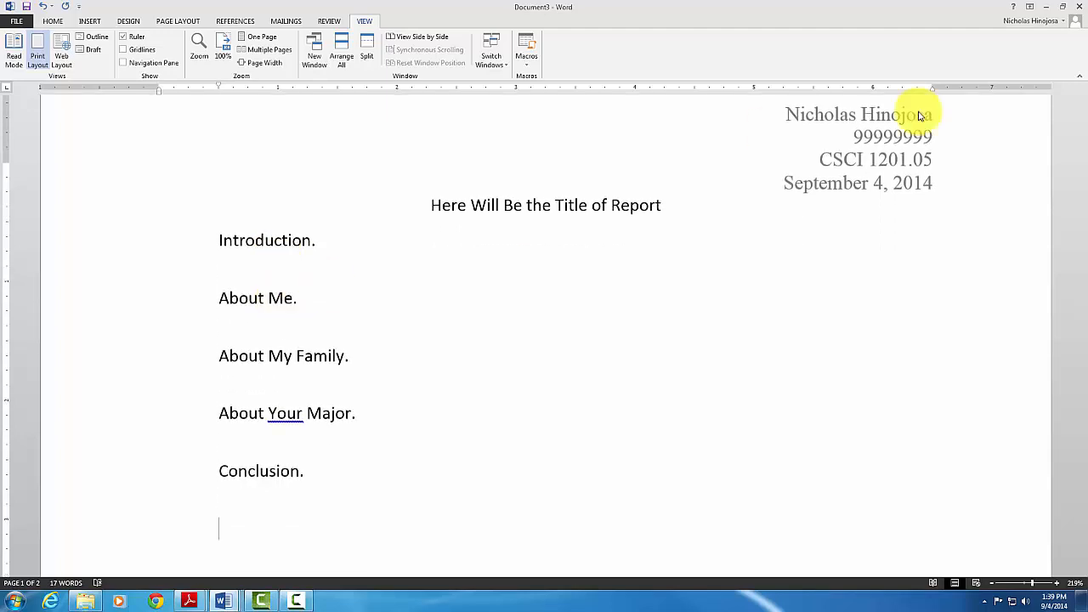
pyautogui.press('F10')
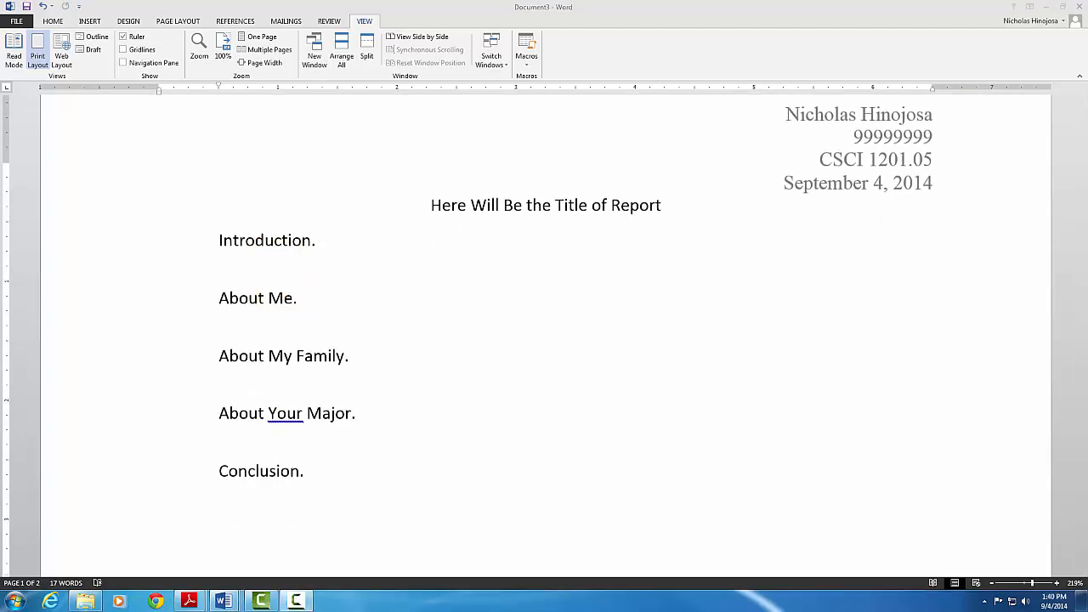
# Paste the copied report text as plain text after Introduction. and make that heading bold
pyautogui.click(324, 241)
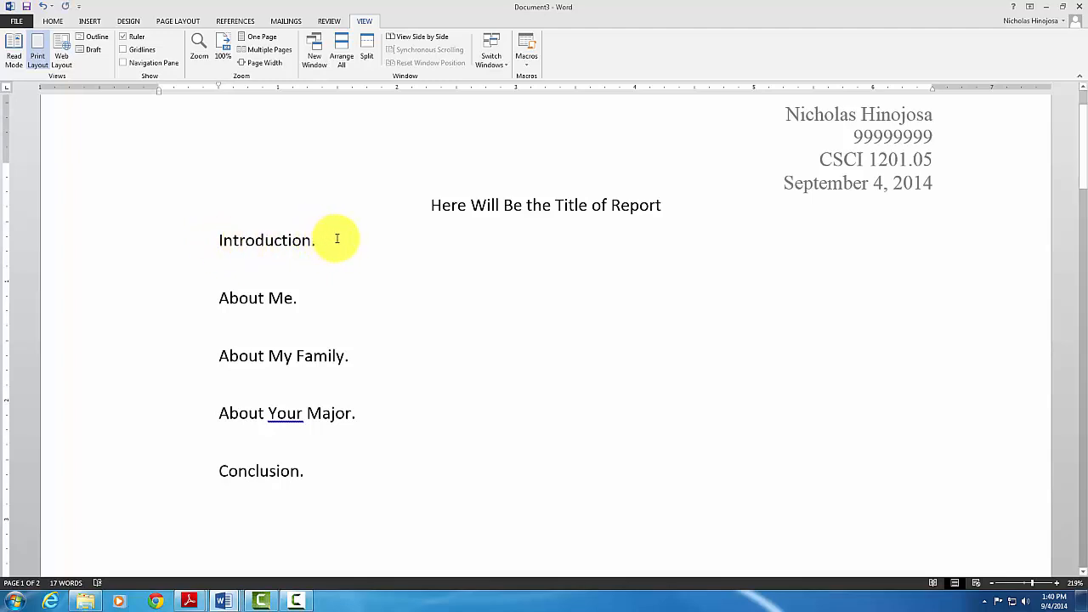
pyautogui.rightClick(337, 238)
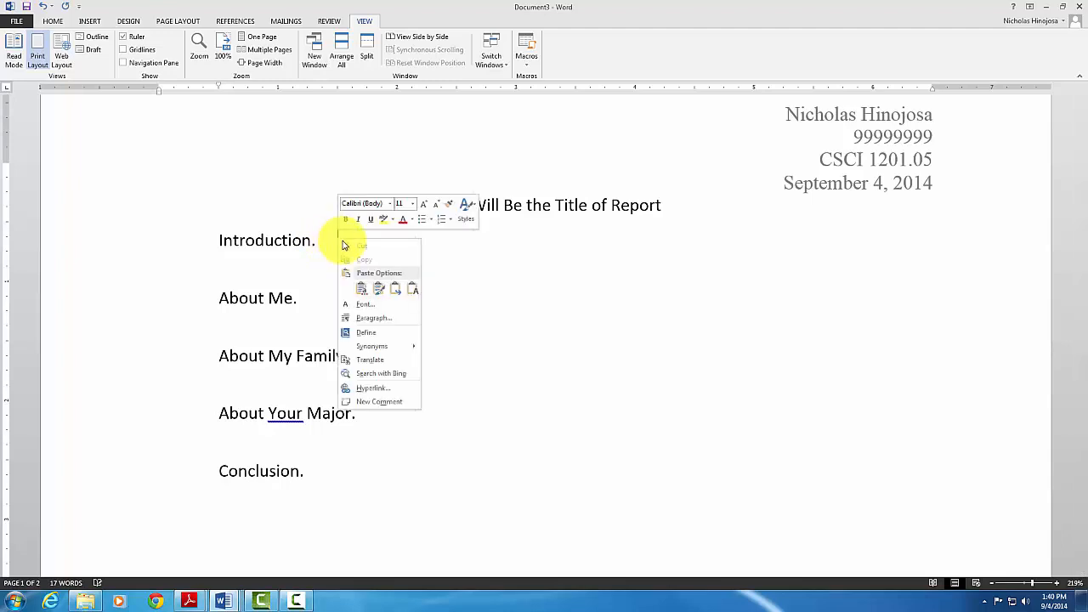
pyautogui.click(413, 291)
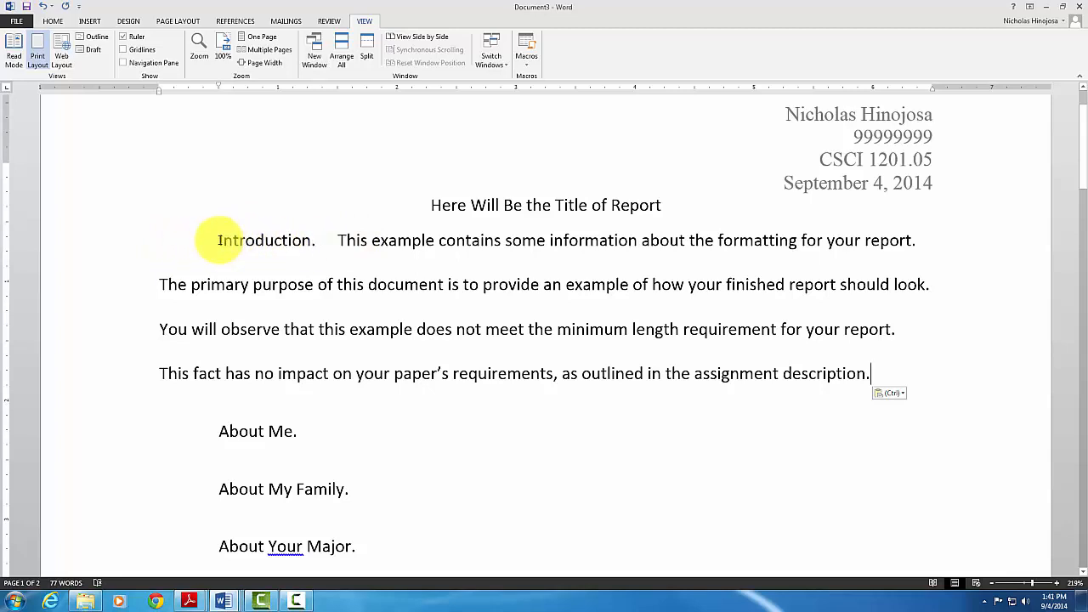
pyautogui.moveTo(219, 240); pyautogui.dragTo(316, 242)
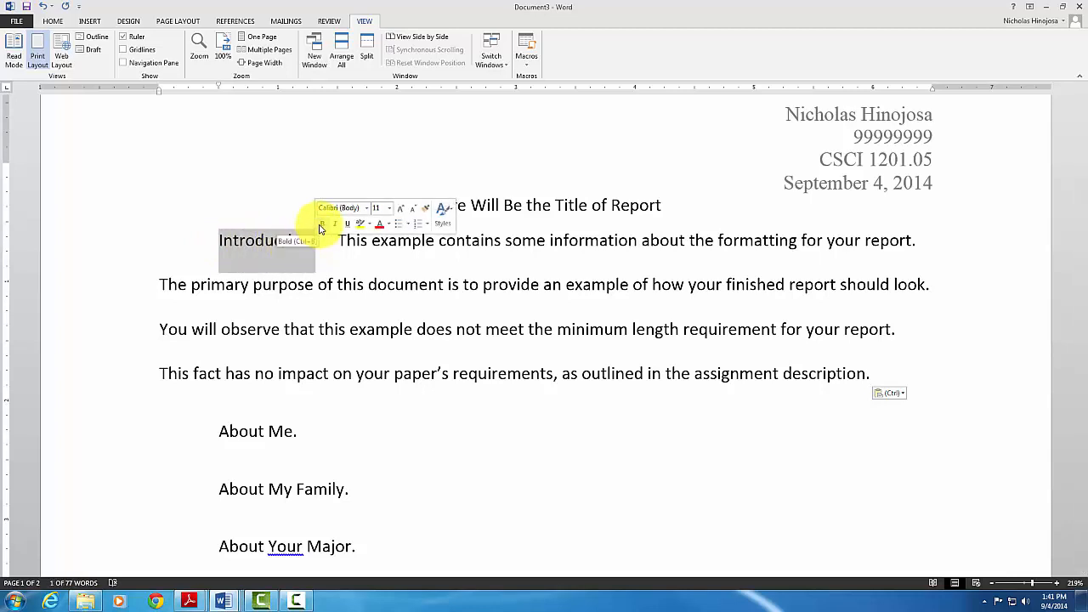
pyautogui.click(322, 225)
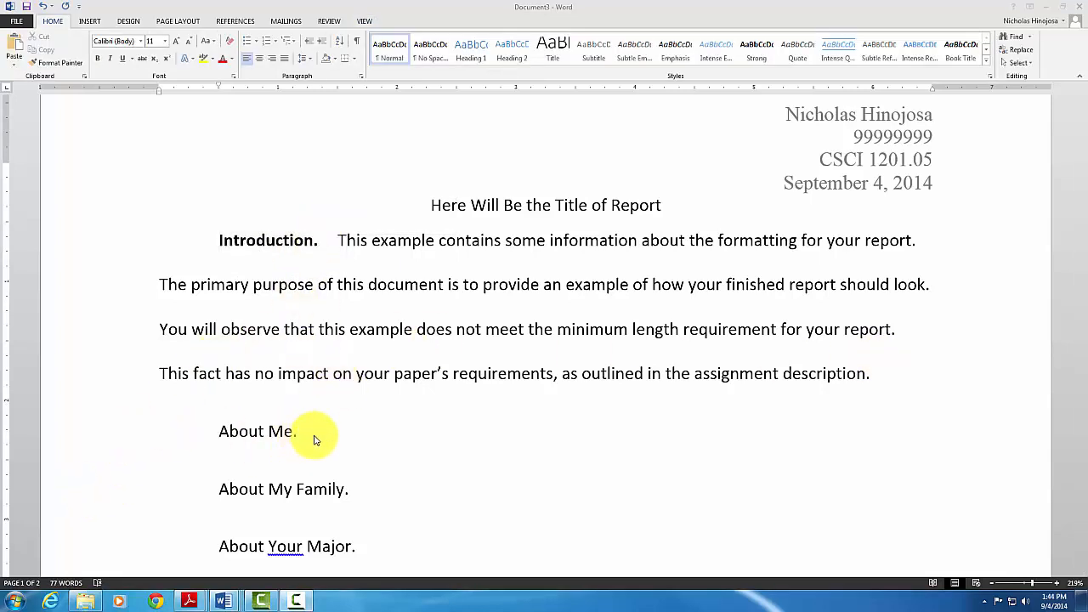
# Insert the Desktop picture 'Recent Photo' on a new empty line below About Me
pyautogui.click(312, 434)
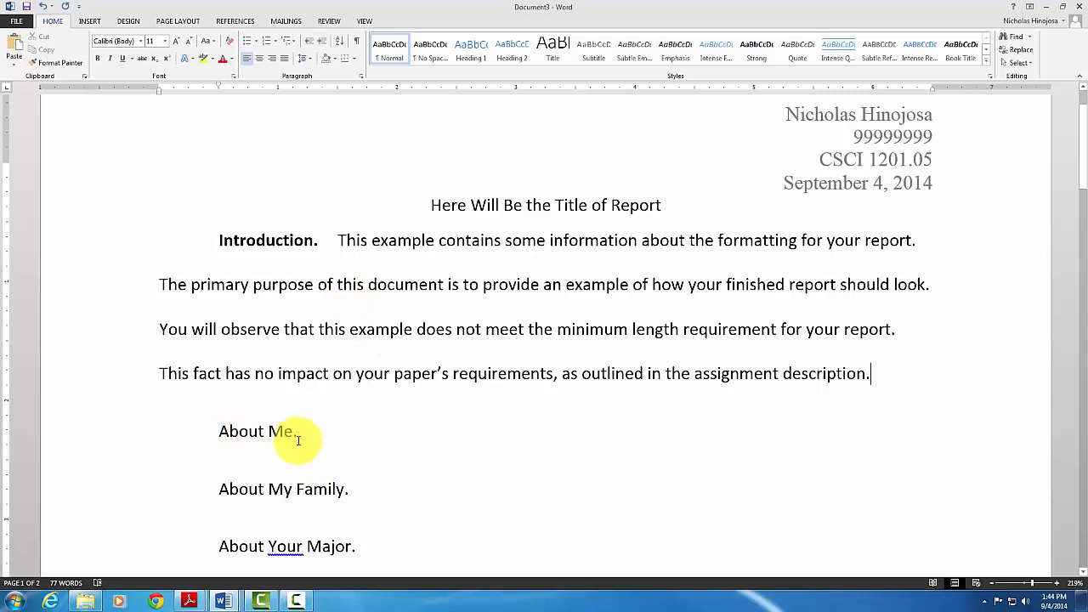
pyautogui.click(330, 432)
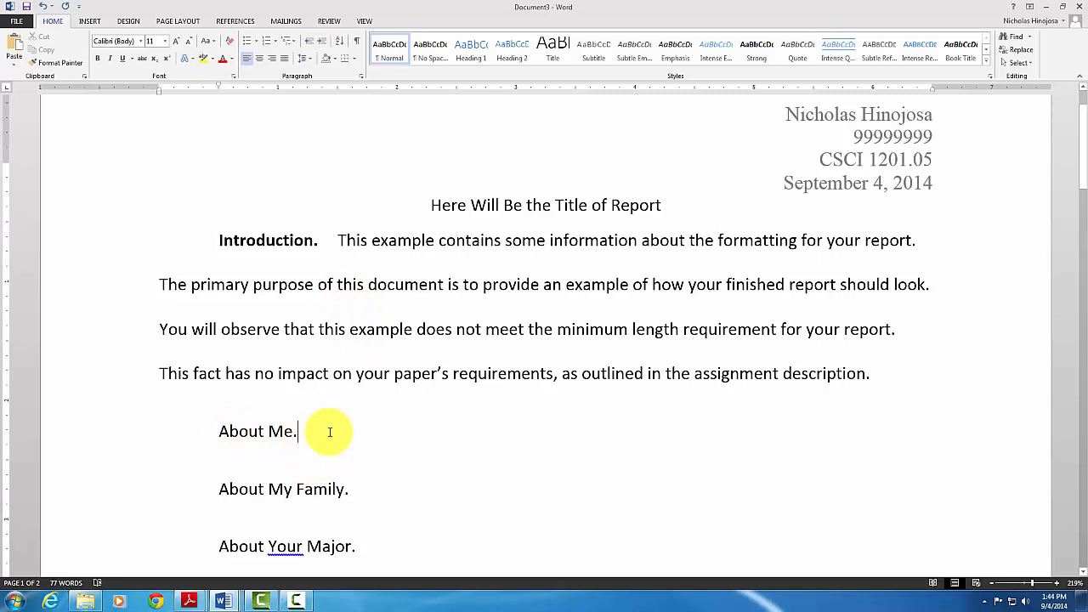
pyautogui.press('Return')
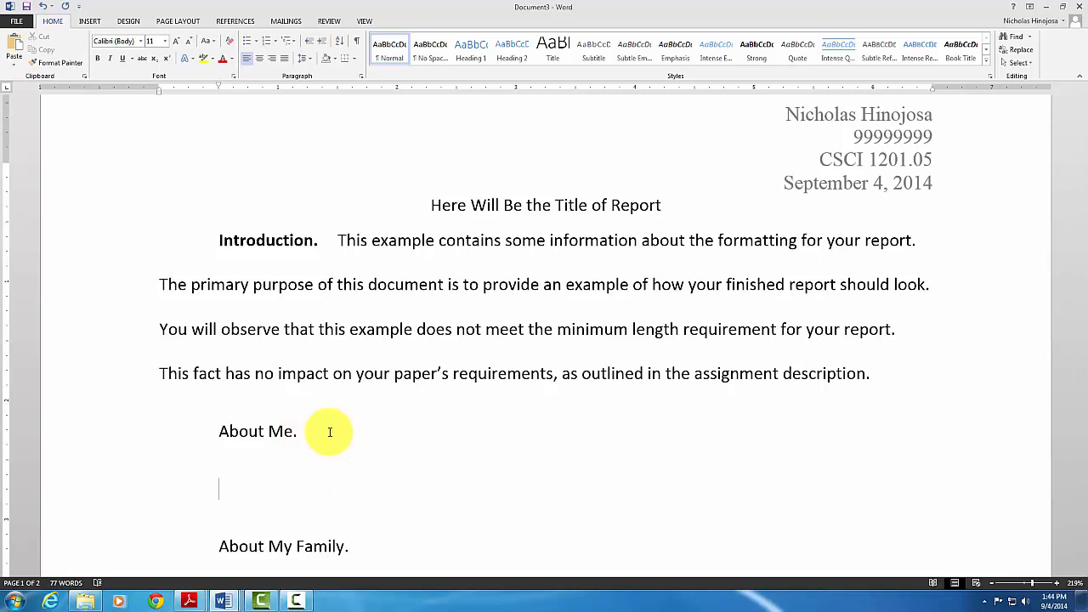
pyautogui.click(92, 22)
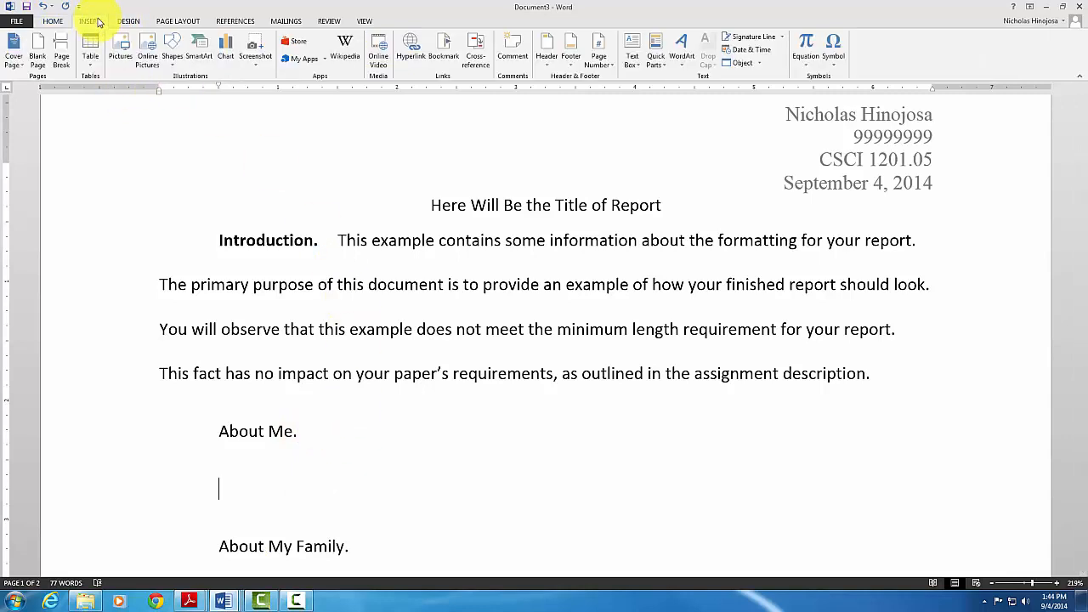
pyautogui.click(123, 65)
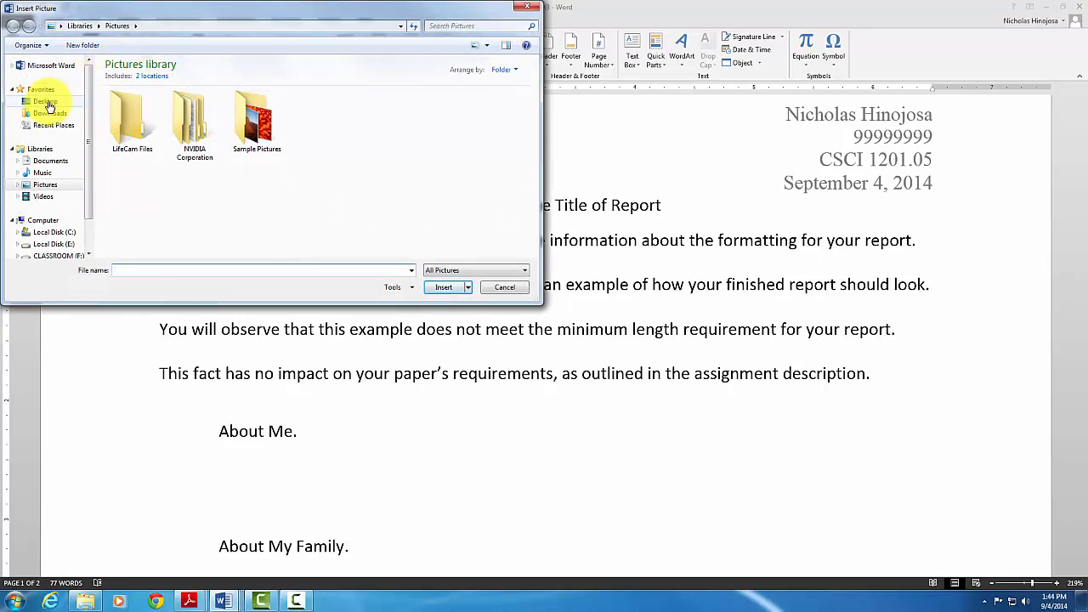
pyautogui.click(47, 102)
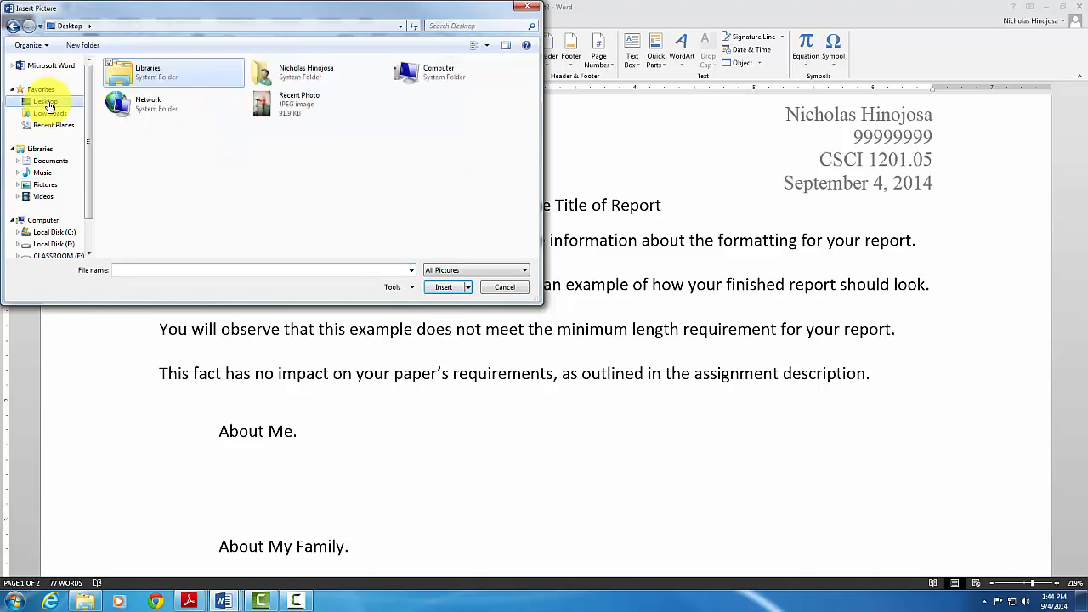
pyautogui.doubleClick(271, 109)
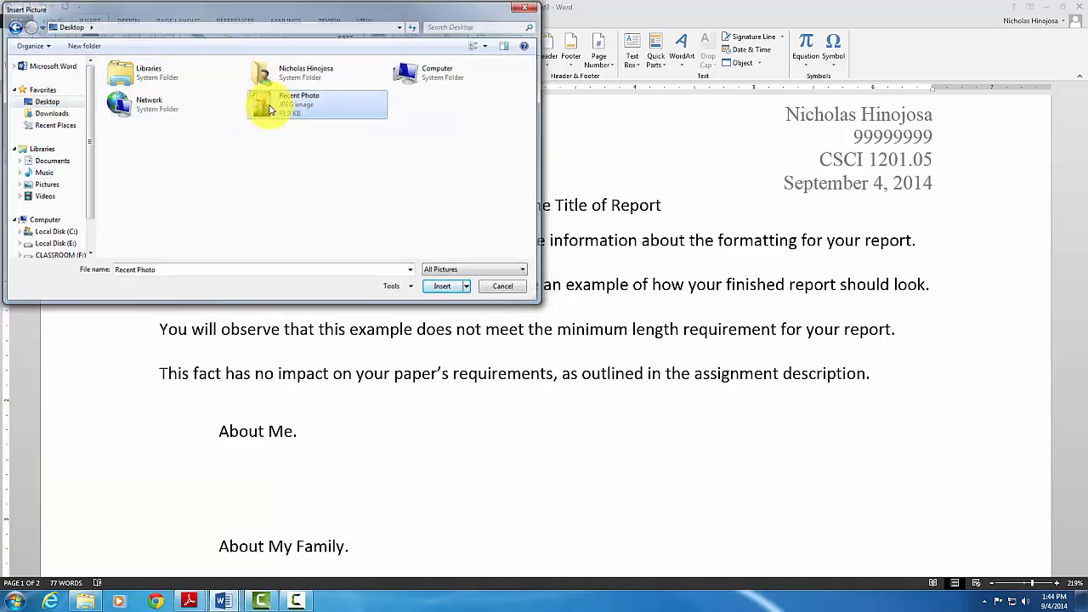
pyautogui.scroll(-8, 572, 376)
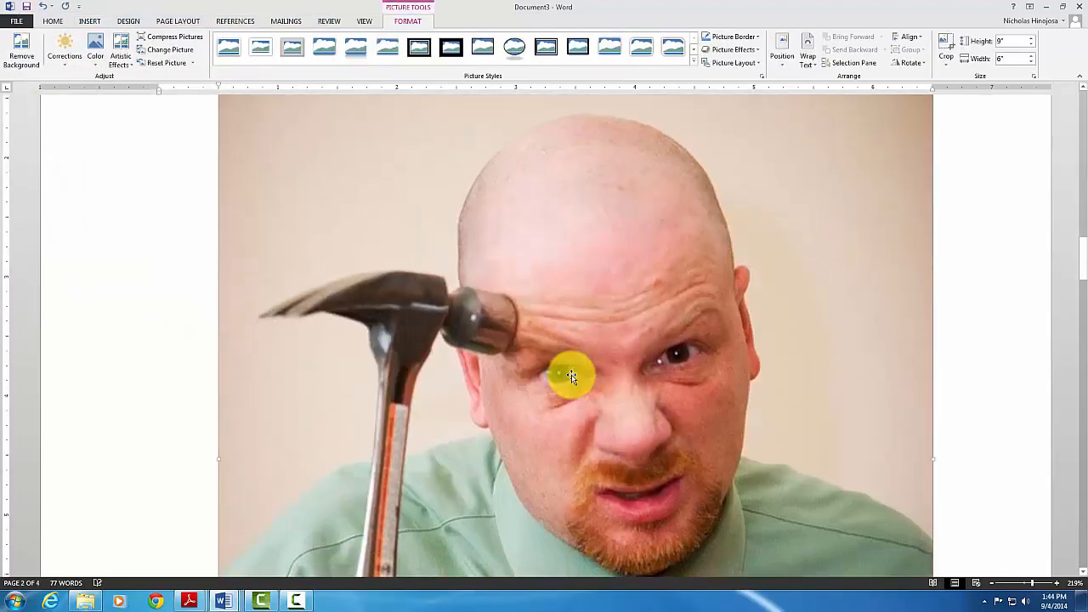
# Zoom out the page view until the whole Recent Photo is visible
pyautogui.scroll(15, 571, 377)
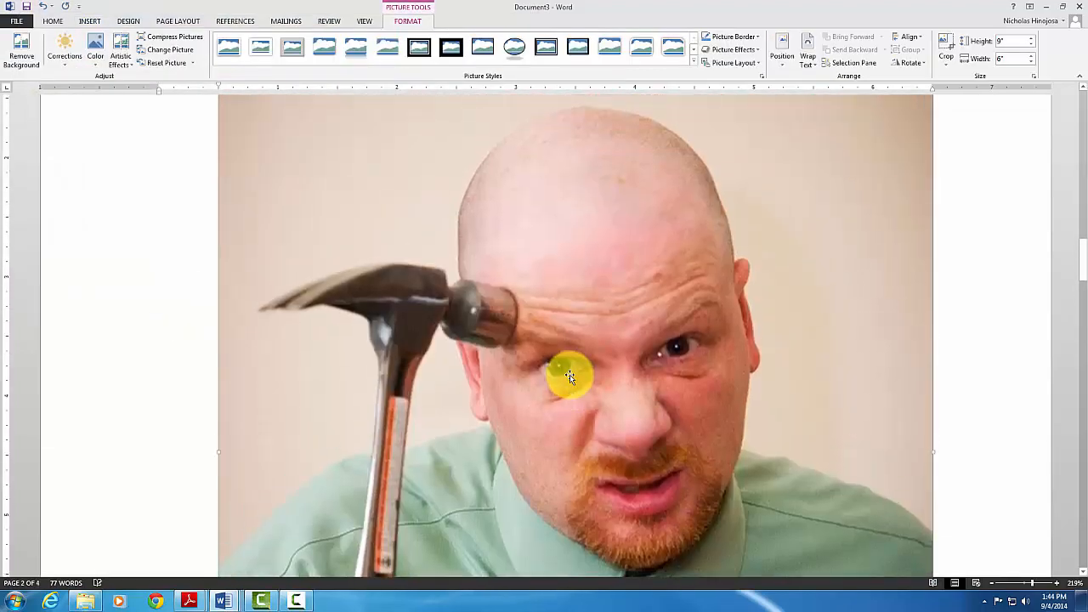
pyautogui.scroll(-10, 563, 375)
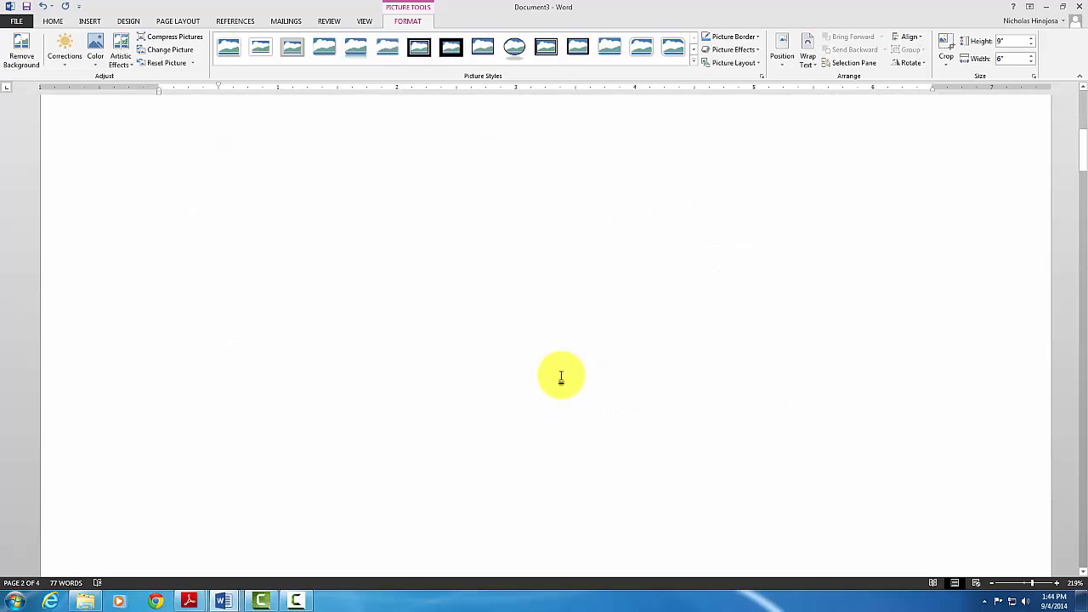
pyautogui.scroll(-3, 572, 377)
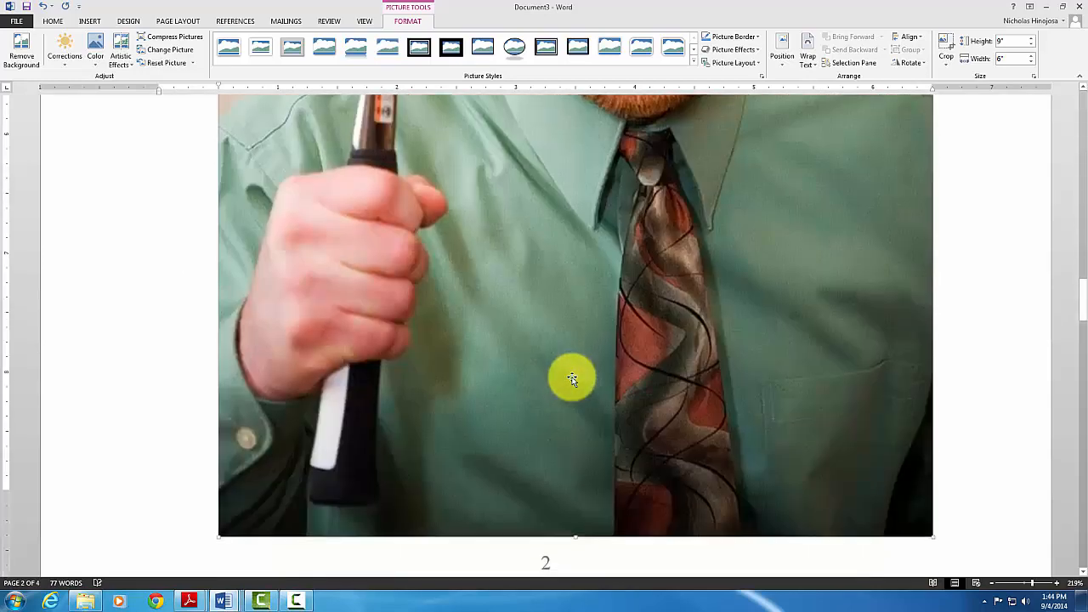
pyautogui.click(994, 583)
pyautogui.click(994, 583)
pyautogui.click(994, 583)
pyautogui.click(994, 584)
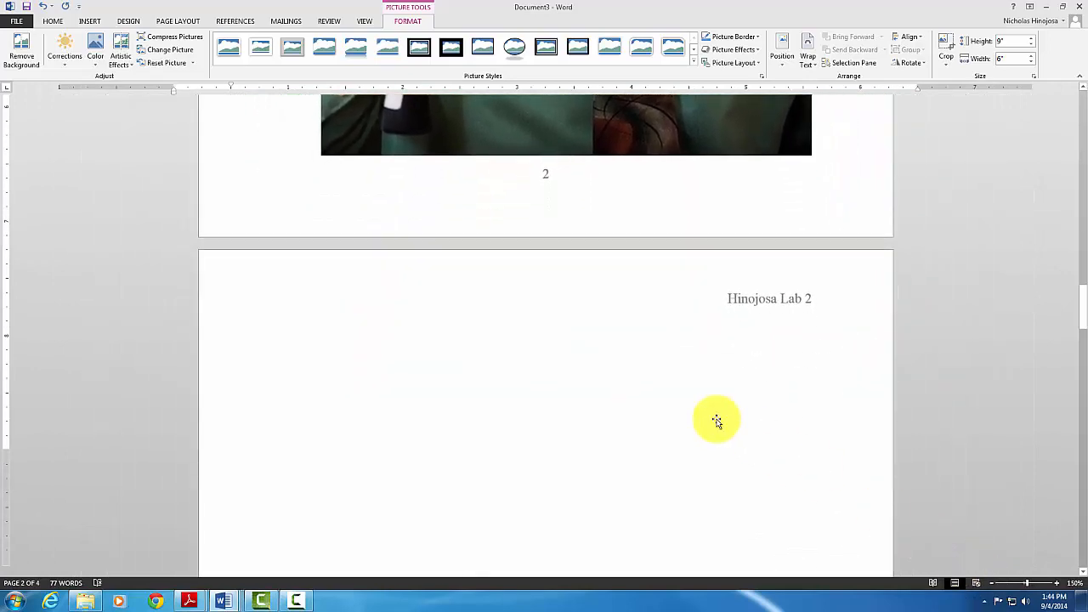
pyautogui.scroll(4, 716, 420)
pyautogui.click(988, 583)
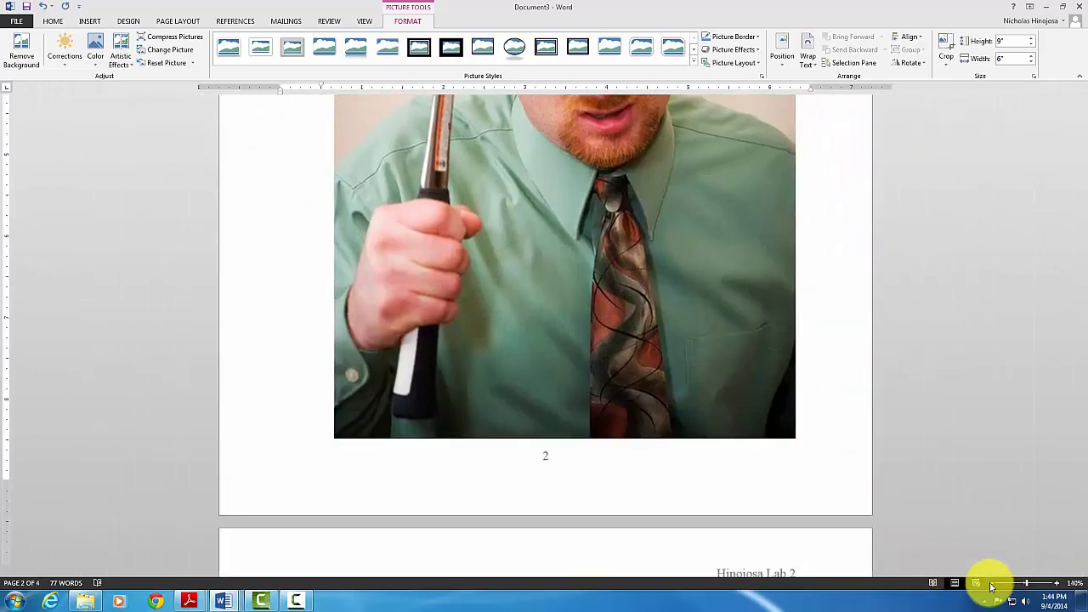
pyautogui.scroll(-6, 846, 483)
pyautogui.scroll(2, 847, 485)
pyautogui.scroll(-6, 847, 485)
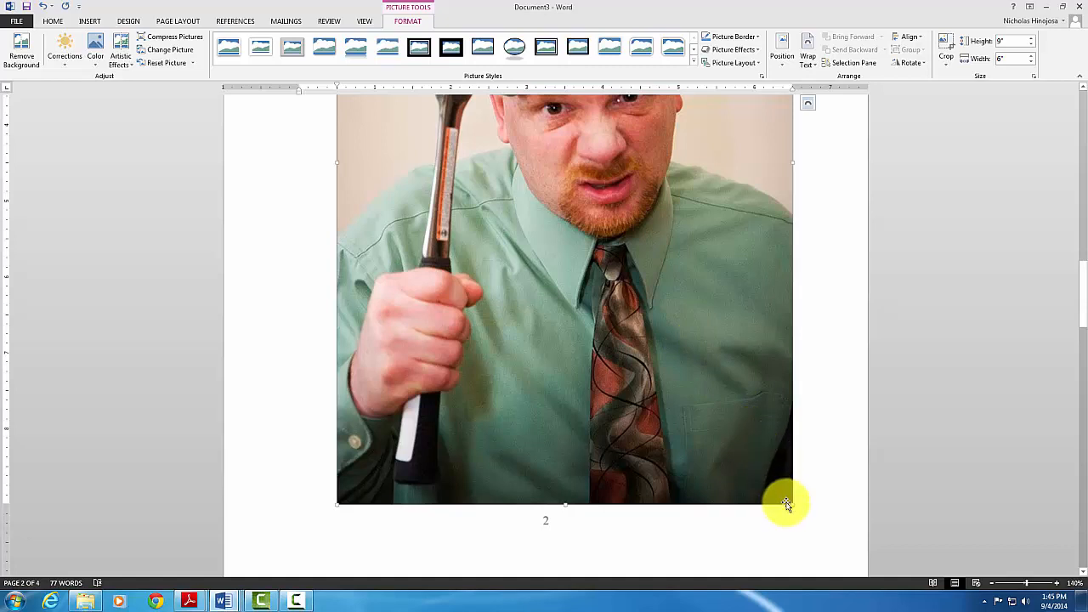
# Shrink the photo proportionally to 3.12" by 2.08", undoing an accidental widening
pyautogui.press('shift')
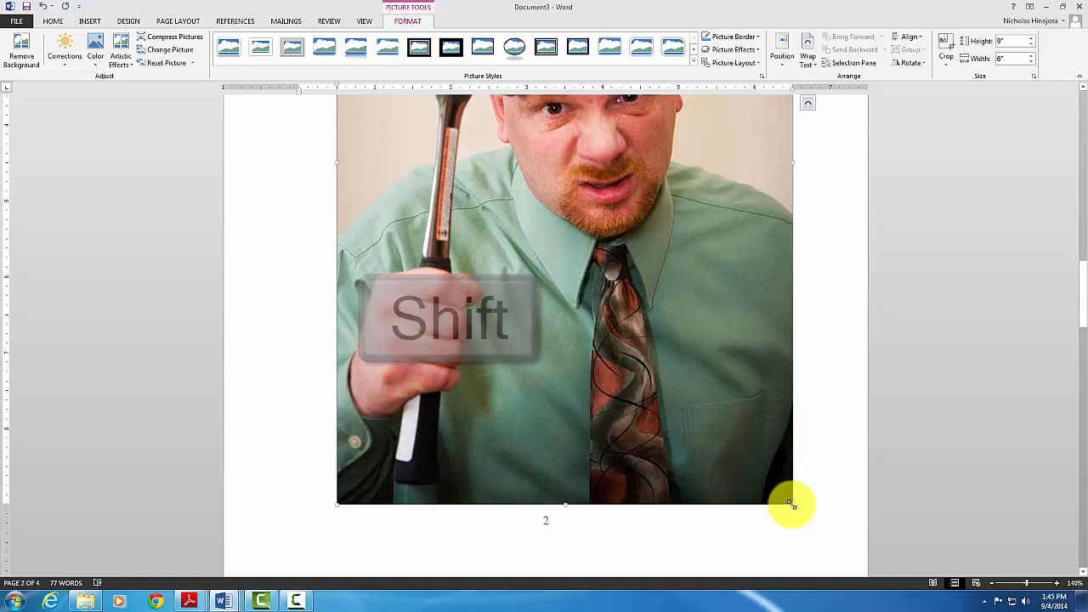
pyautogui.moveTo(790, 504); pyautogui.dragTo(515, 175)
pyautogui.scroll(2, 542, 321)
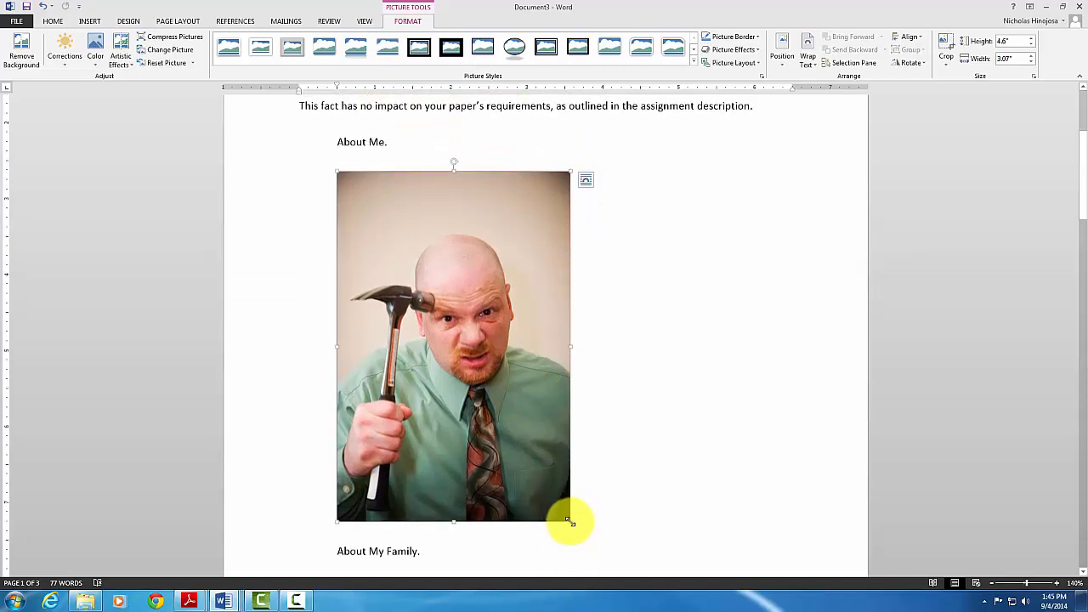
pyautogui.moveTo(572, 522); pyautogui.dragTo(504, 466)
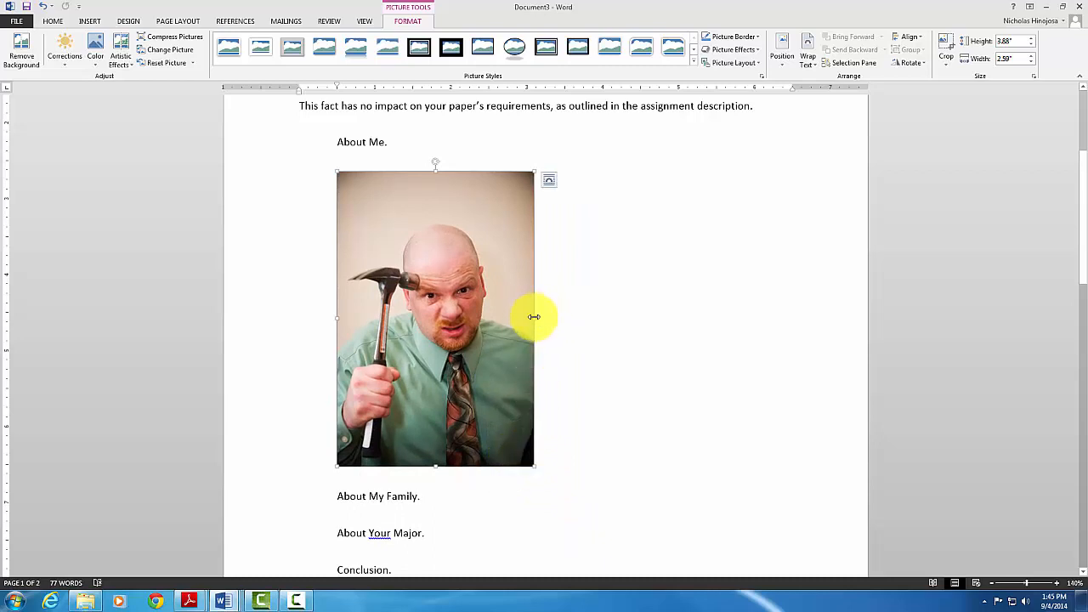
pyautogui.moveTo(532, 317); pyautogui.dragTo(687, 316)
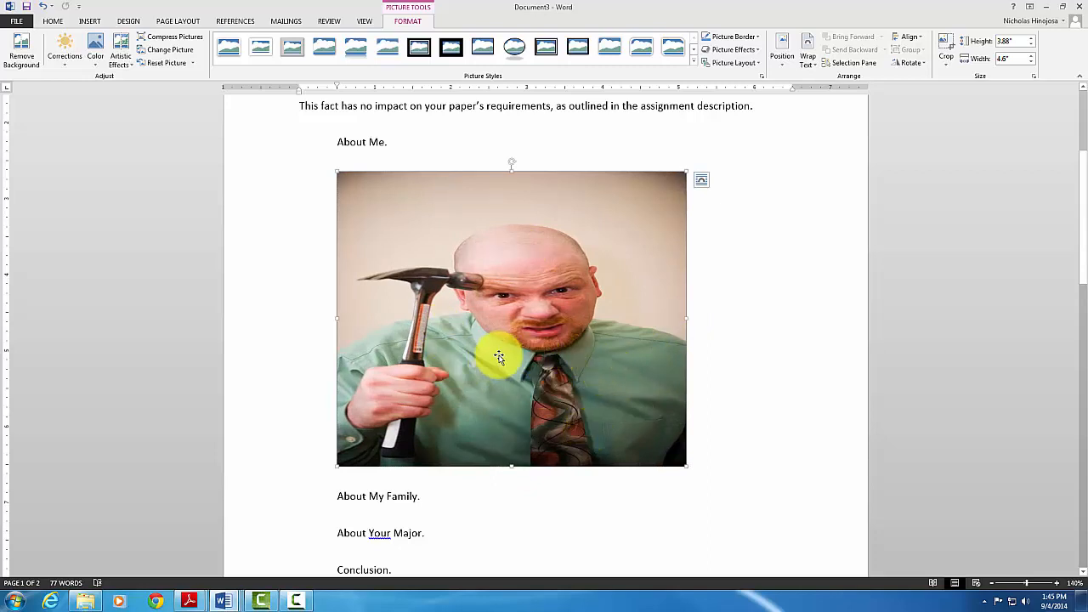
pyautogui.click(43, 6)
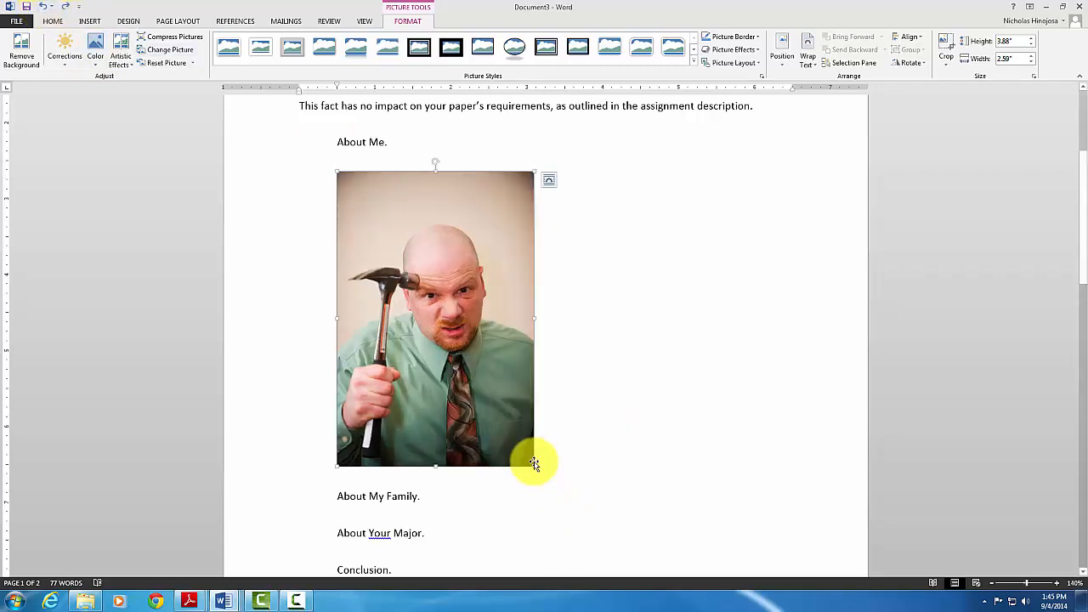
pyautogui.moveTo(531, 467); pyautogui.dragTo(485, 409)
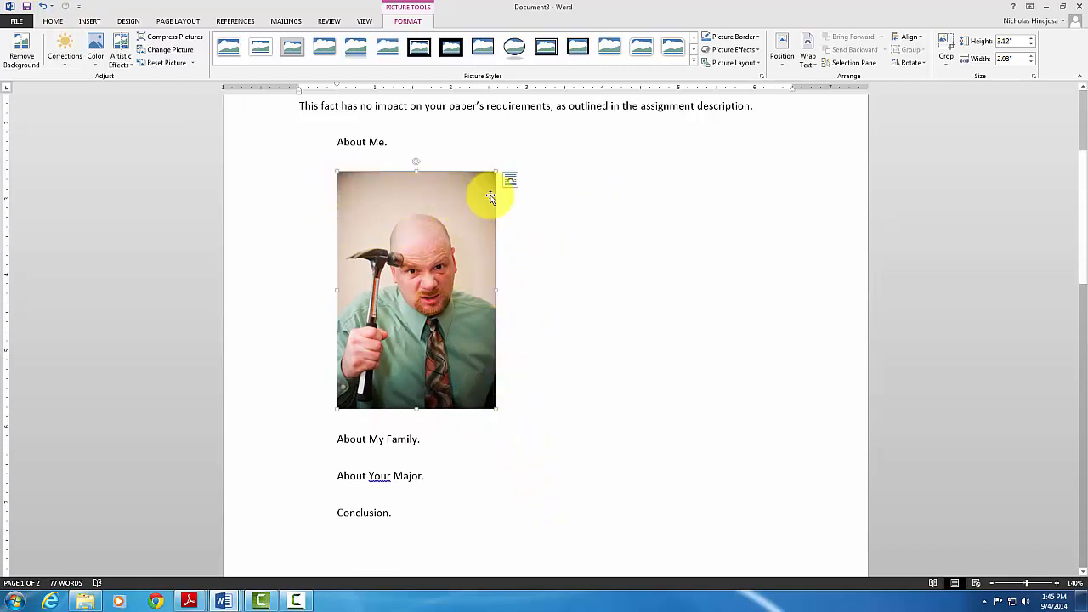
# Crop a band off the photo's top so it measures 2.6" high by 2.08" wide
pyautogui.click(950, 69)
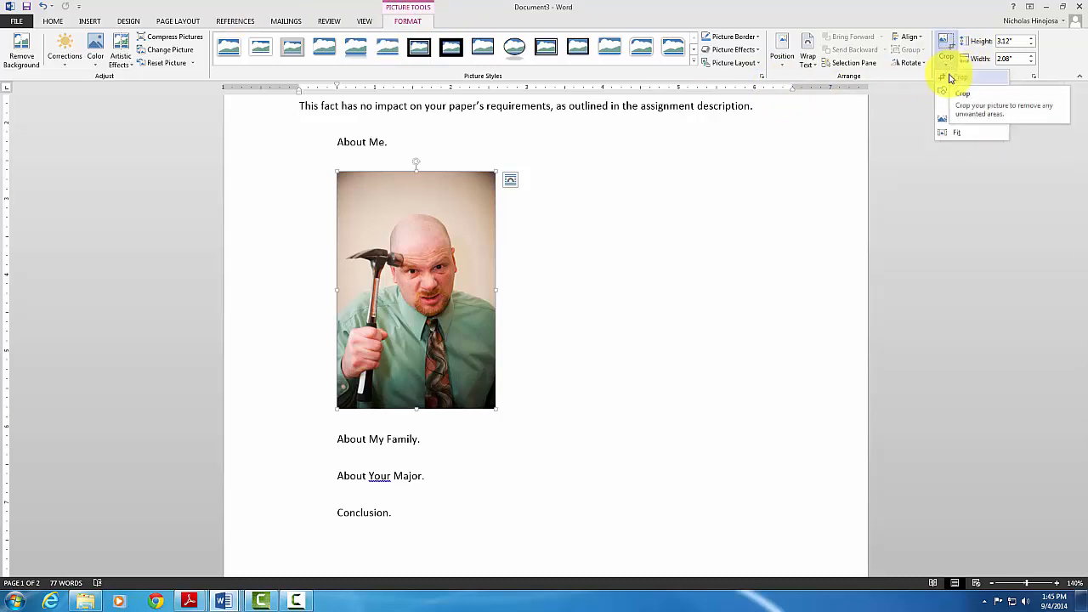
pyautogui.click(951, 78)
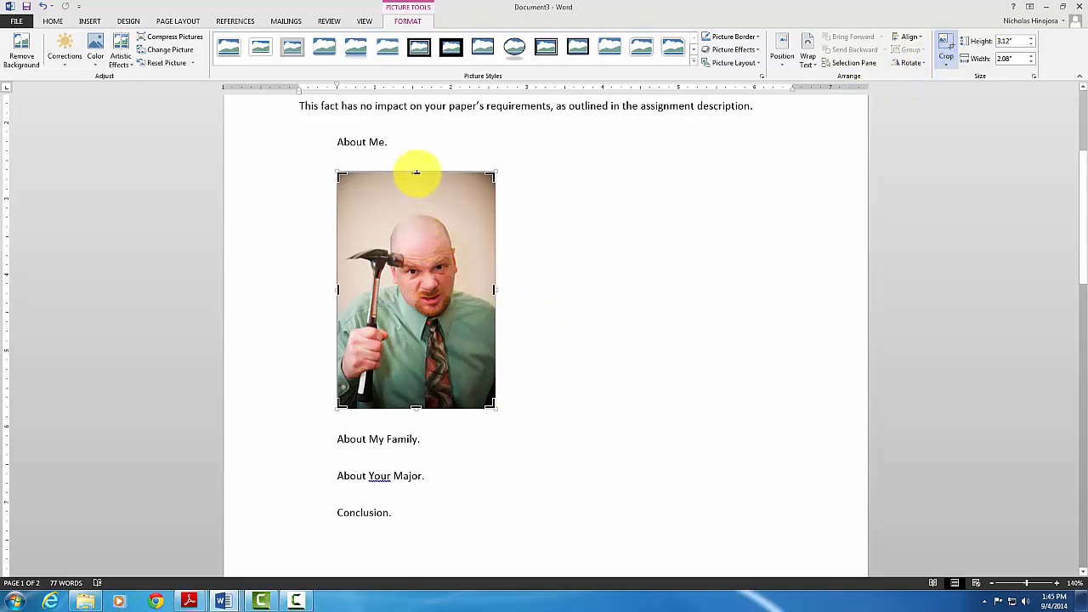
pyautogui.moveTo(417, 173); pyautogui.dragTo(415, 261)
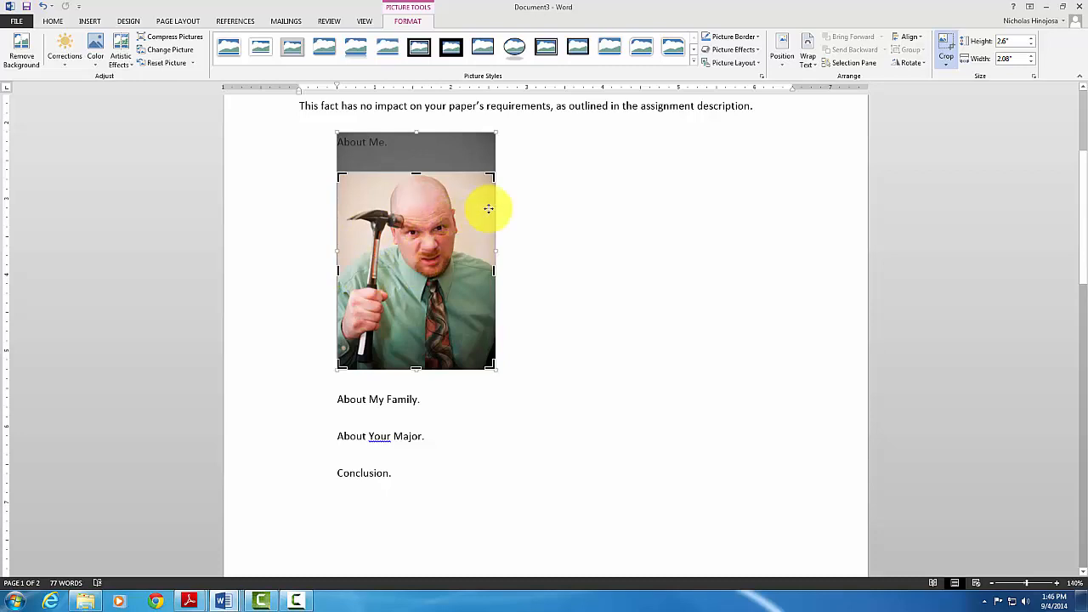
pyautogui.click(948, 46)
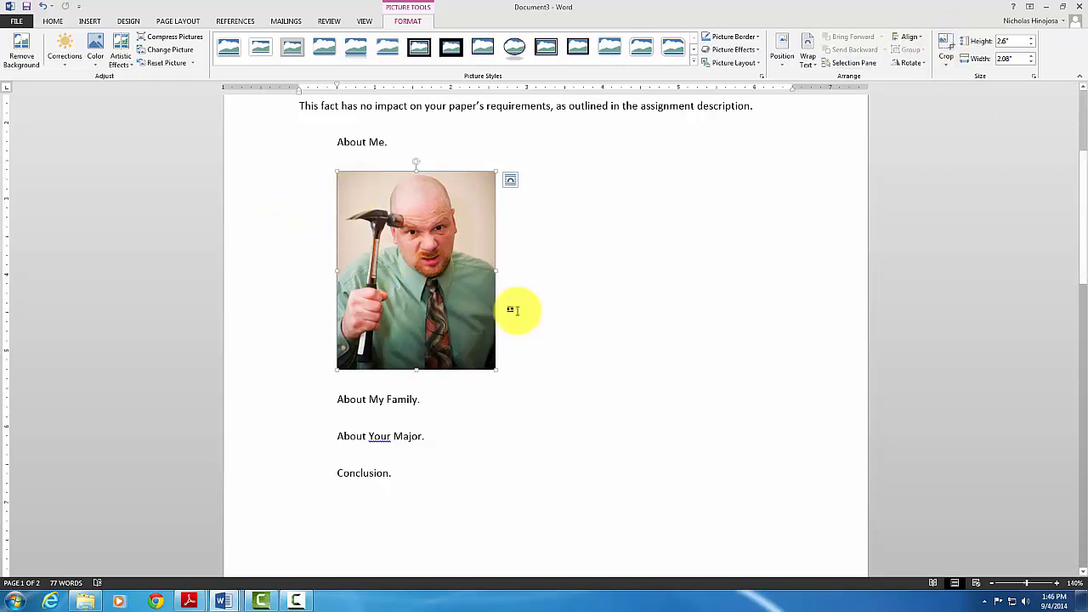
# Centre the photo, then centre a new empty line after About Your Major
pyautogui.click(53, 21)
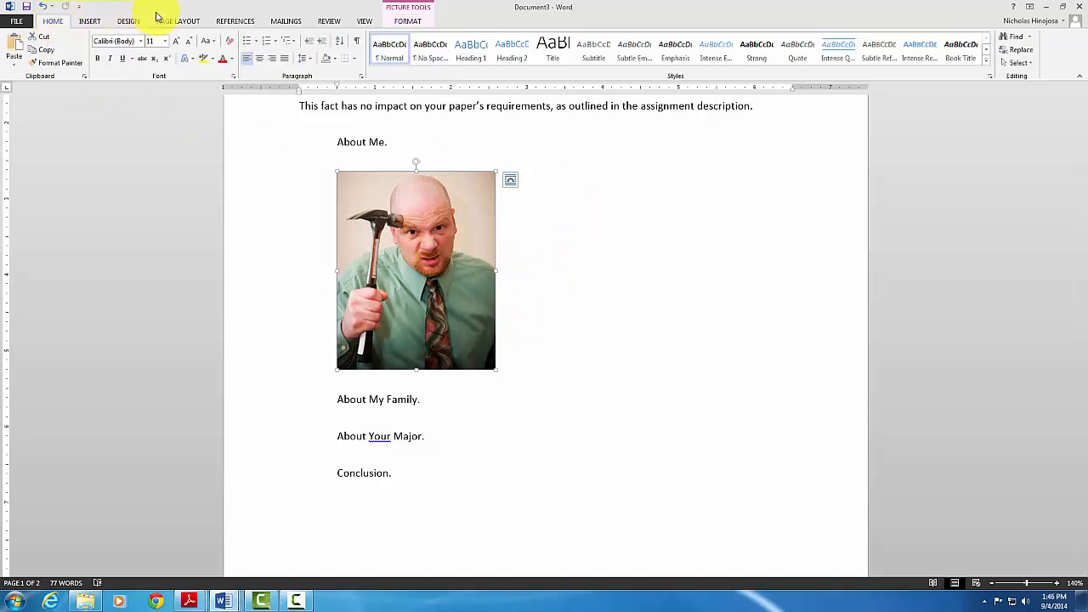
pyautogui.click(260, 59)
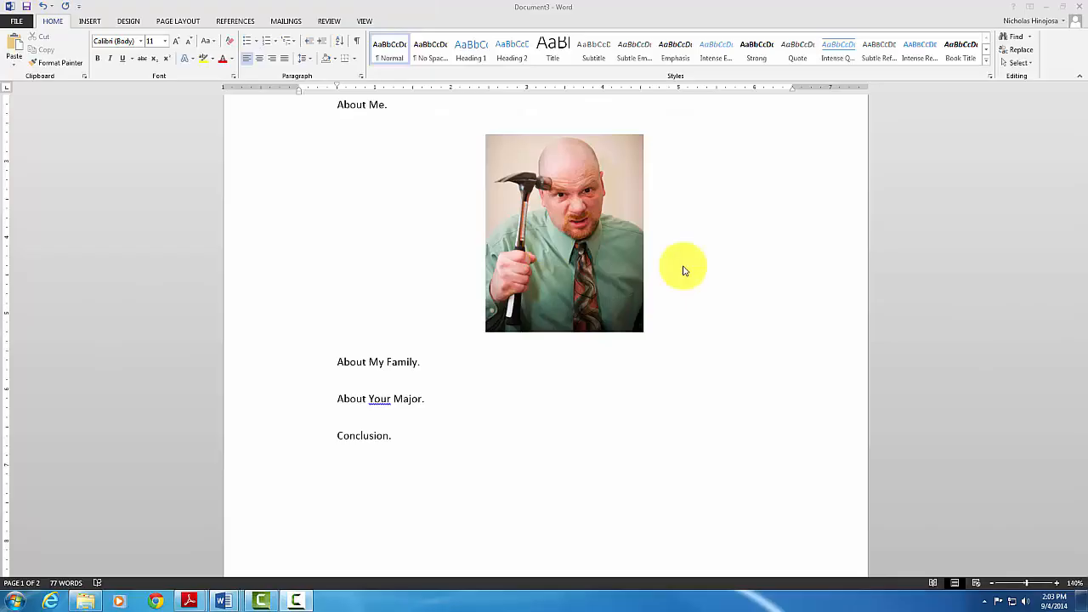
pyautogui.click(429, 398)
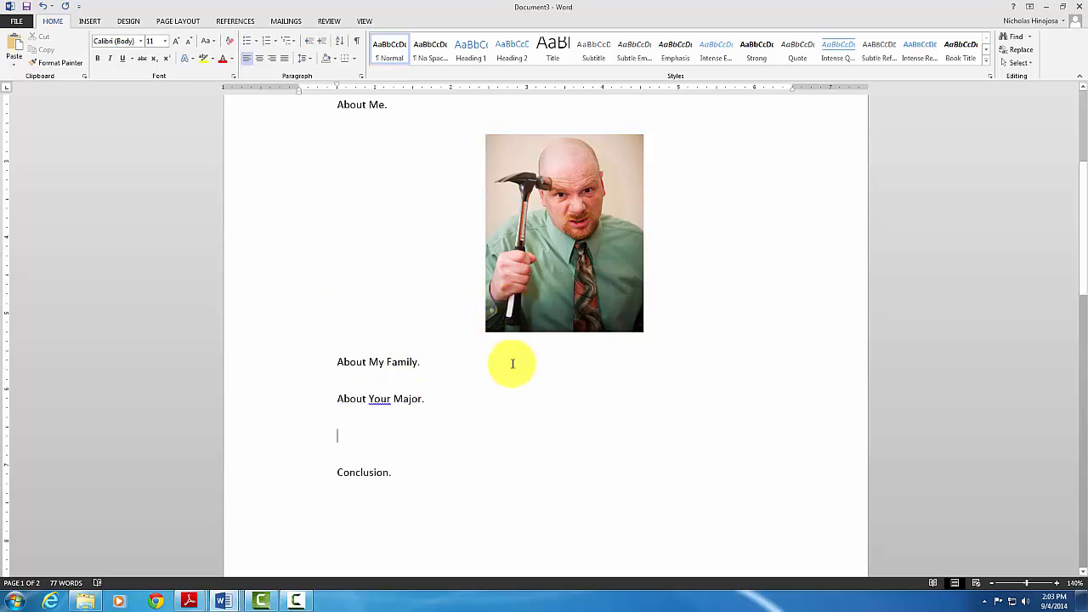
pyautogui.click(258, 63)
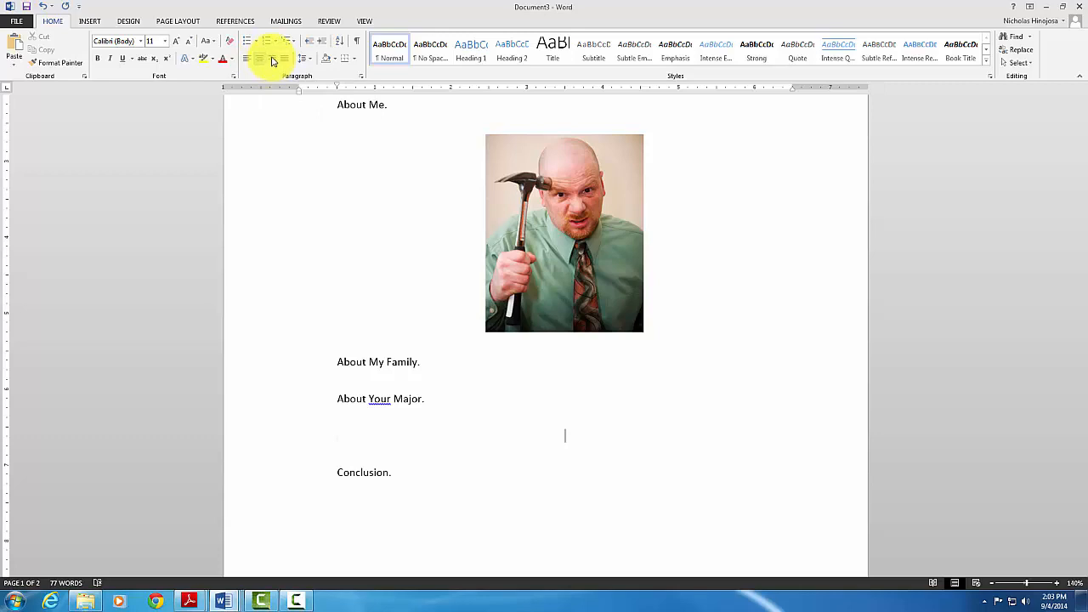
# Insert a 3-column by 5-row table and select all of its cells
pyautogui.click(90, 21)
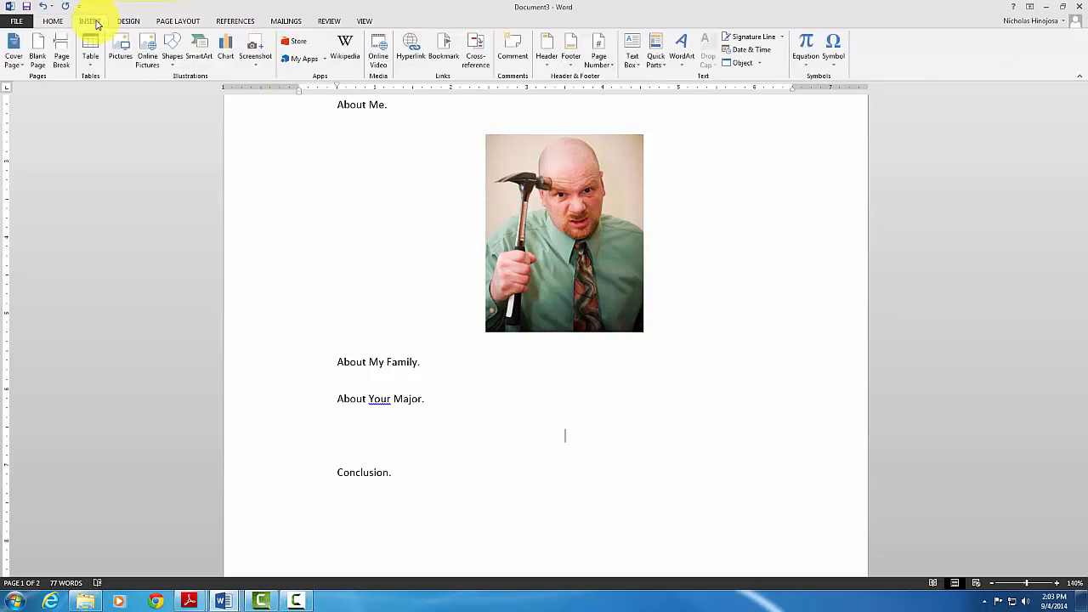
pyautogui.click(93, 67)
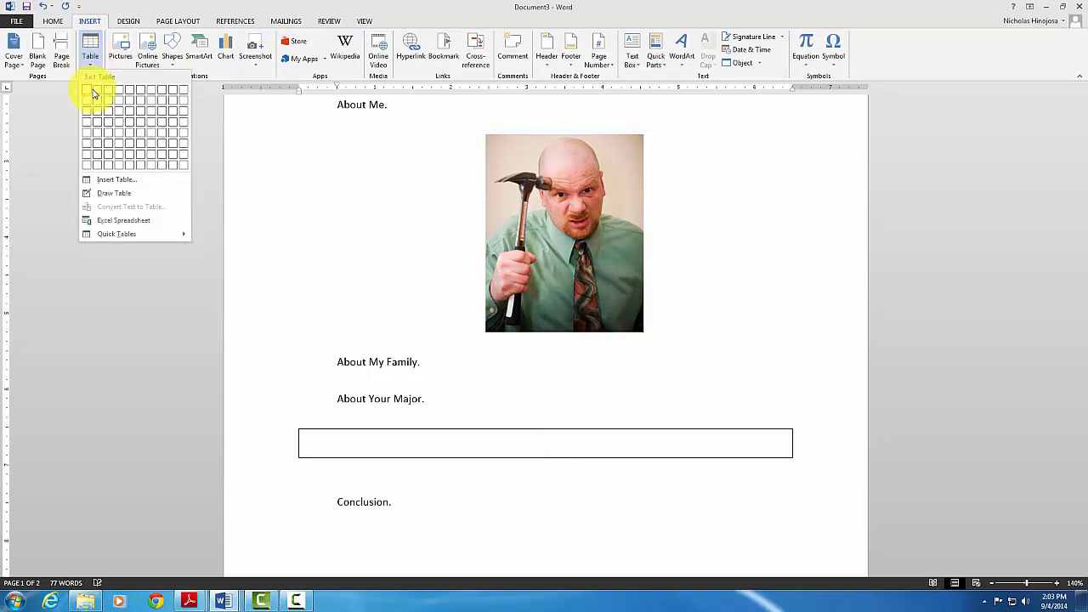
pyautogui.click(107, 132)
pyautogui.scroll(-2, 400, 476)
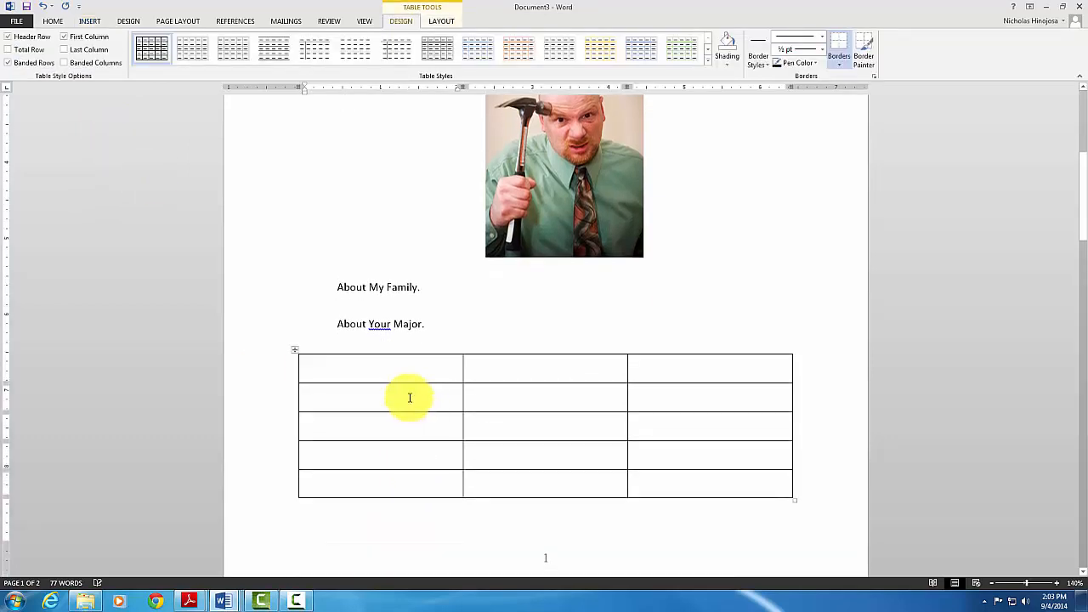
pyautogui.scroll(-2, 396, 372)
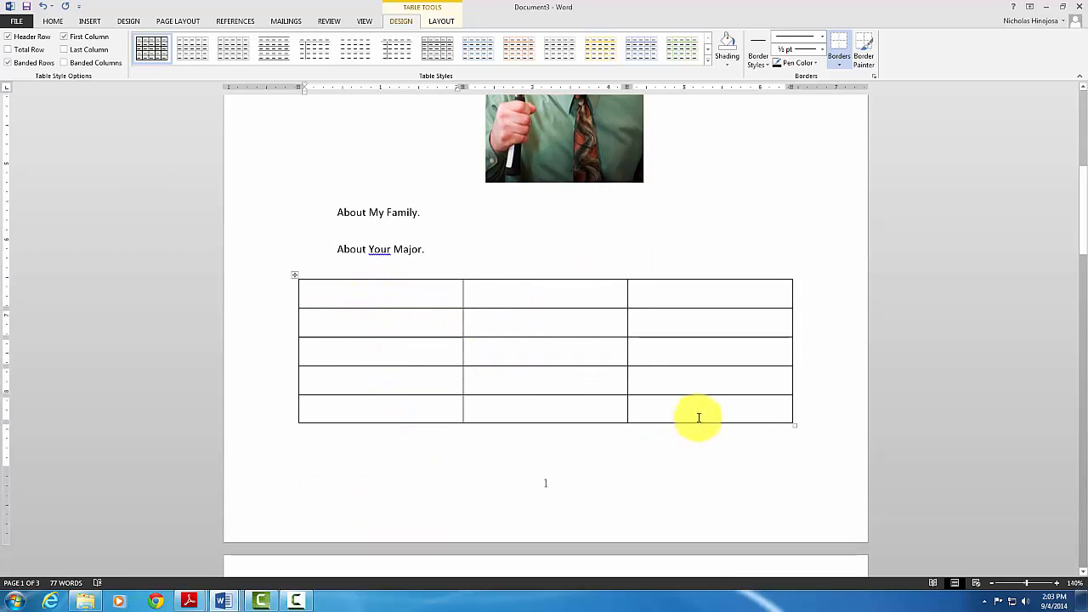
pyautogui.click(425, 297)
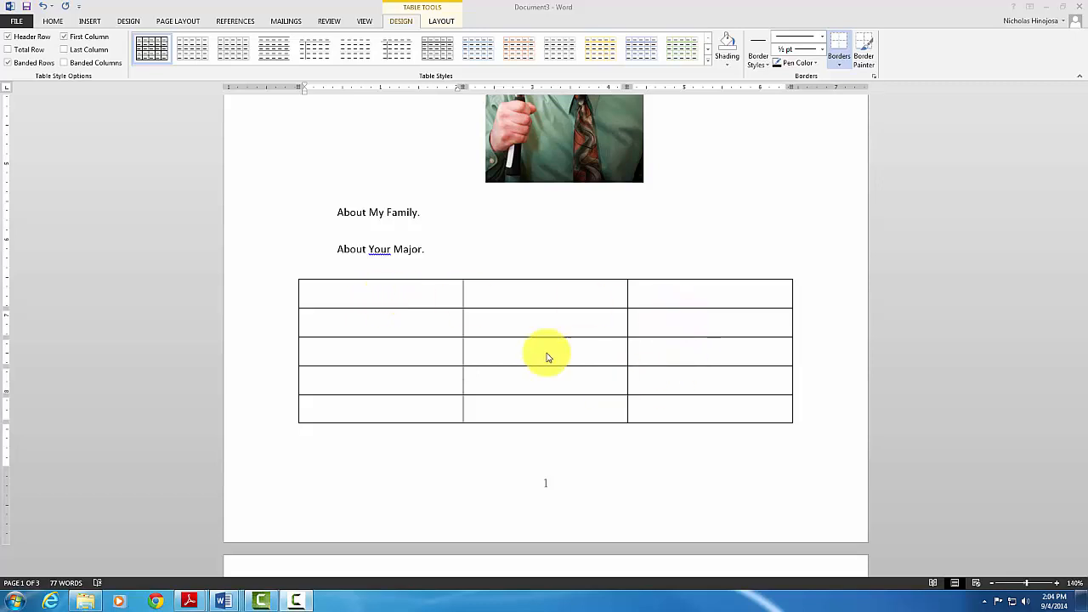
pyautogui.click(382, 294)
pyautogui.moveTo(396, 293)
pyautogui.mouseDown()
pyautogui.moveTo(683, 312)
pyautogui.moveTo(721, 406)
pyautogui.mouseUp()
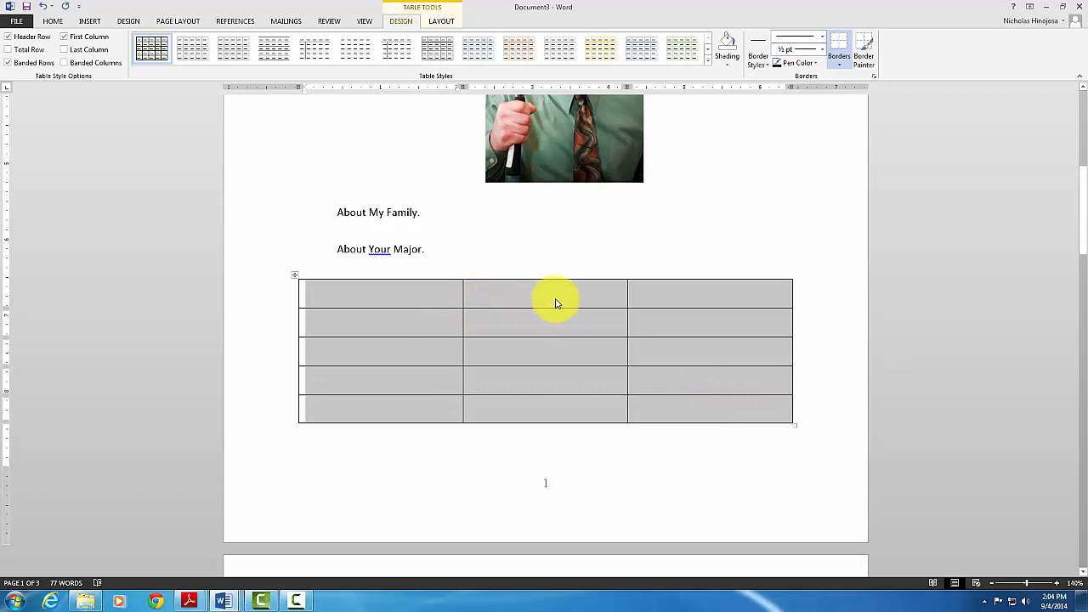
# Center the text in the table cells and set the table's line spacing to 1.0
pyautogui.click(442, 23)
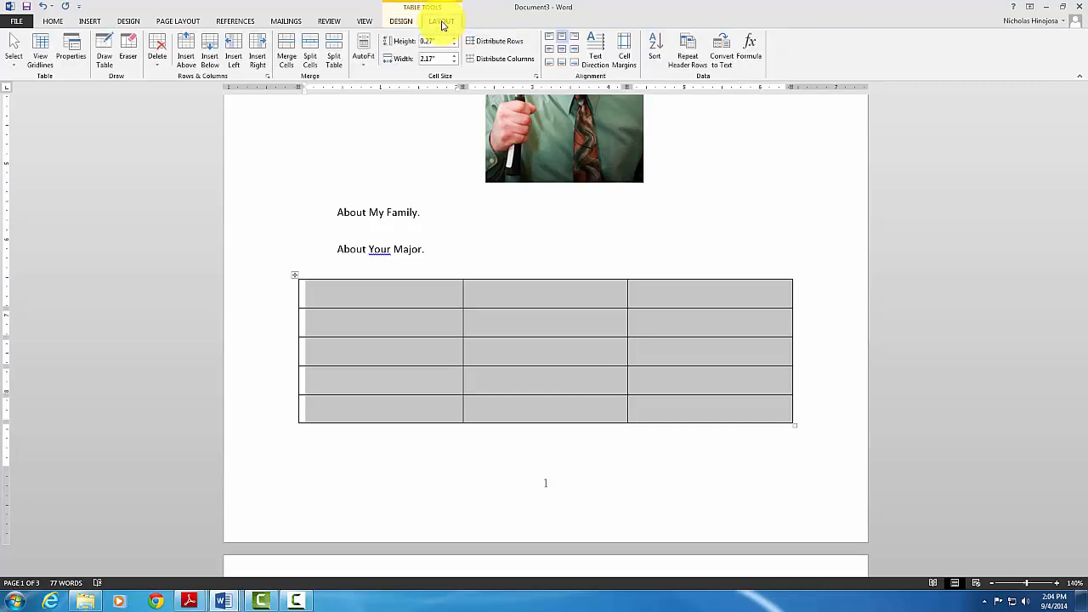
pyautogui.click(561, 53)
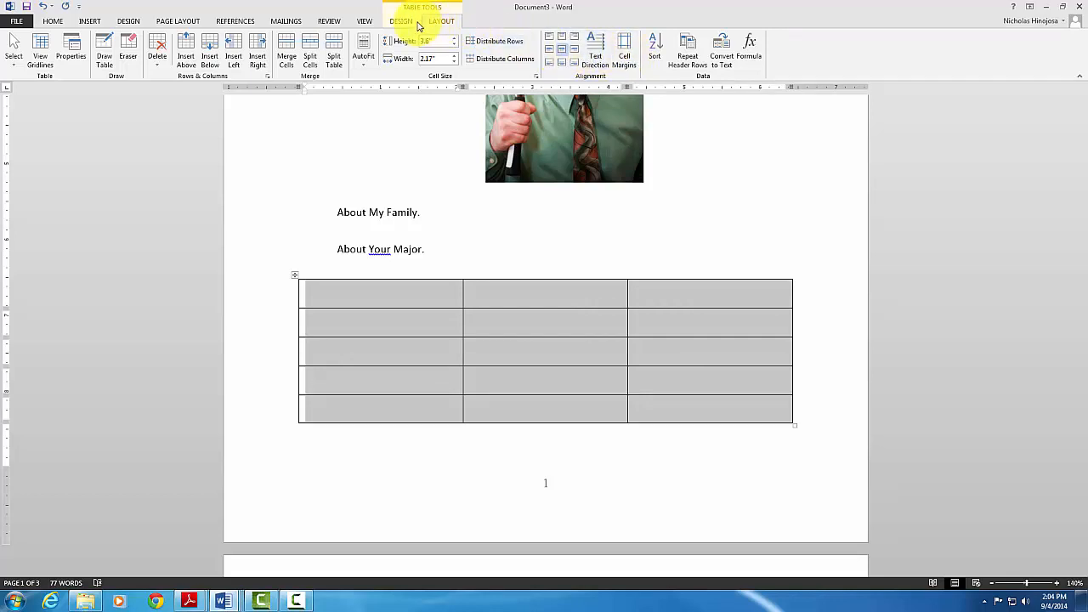
pyautogui.click(53, 21)
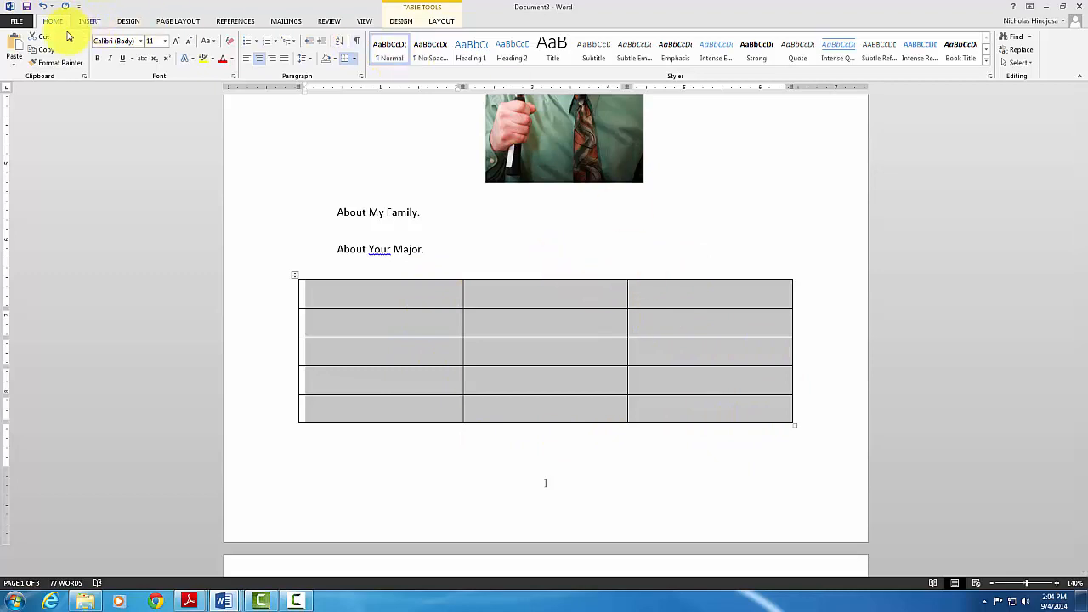
pyautogui.click(308, 58)
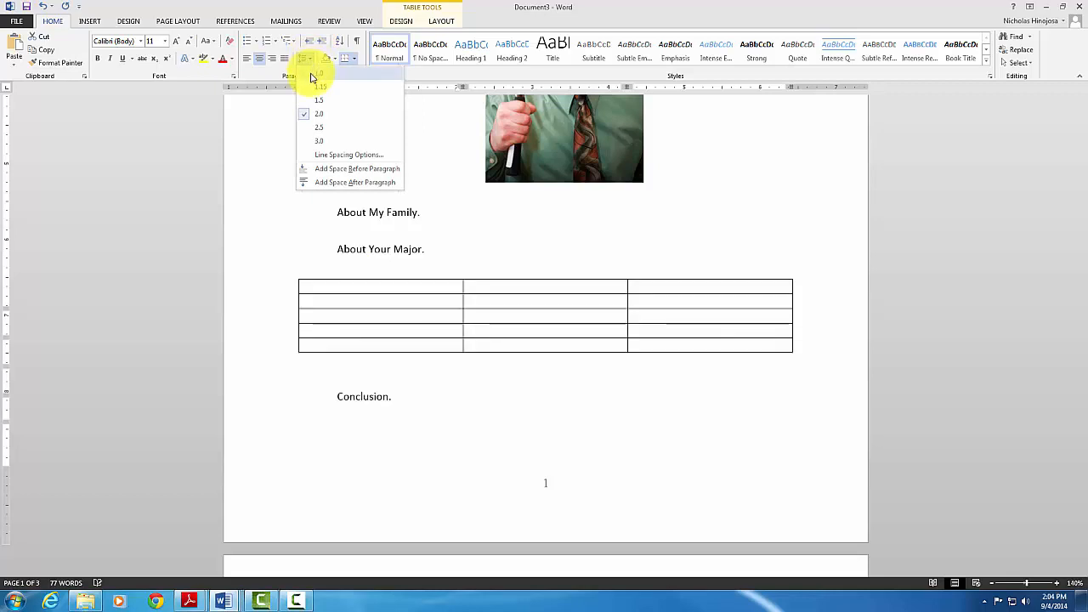
pyautogui.click(312, 78)
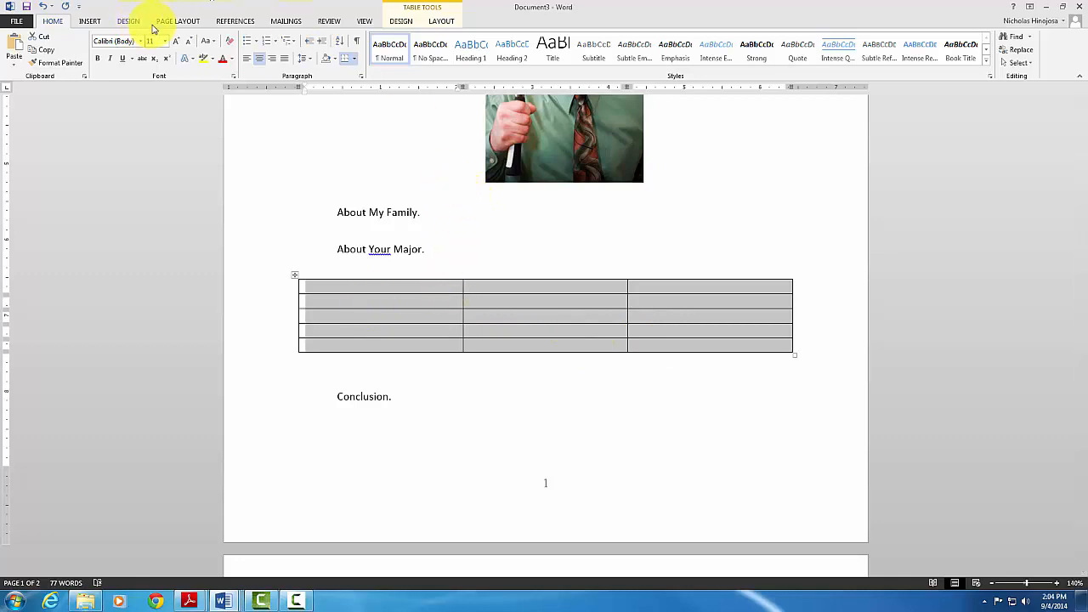
pyautogui.click(441, 22)
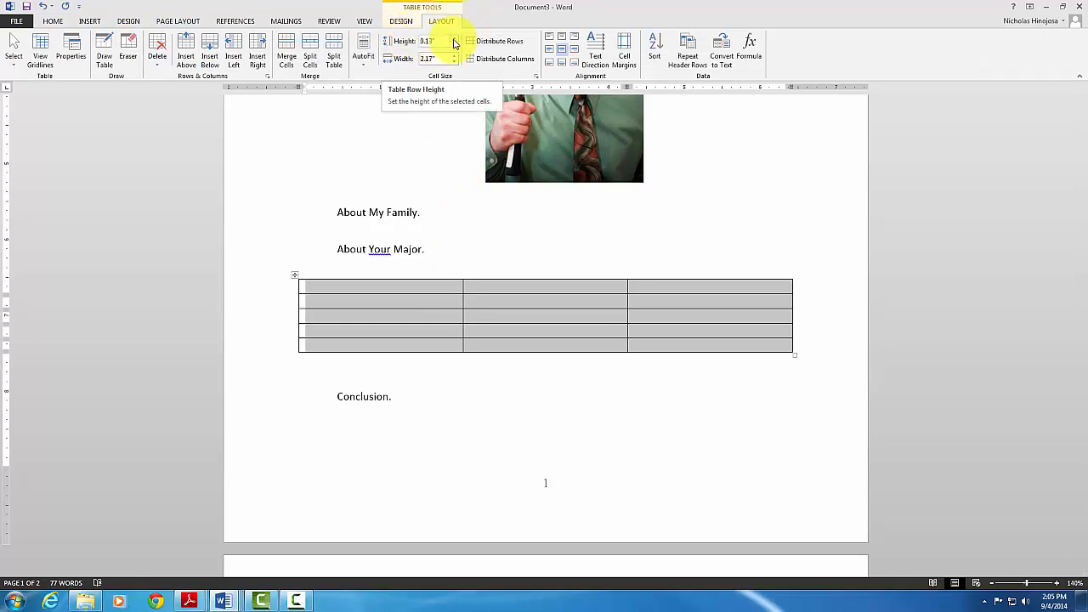
# Raise the table's row height step by step to 0.5"
pyautogui.click(456, 39)
pyautogui.click(455, 39)
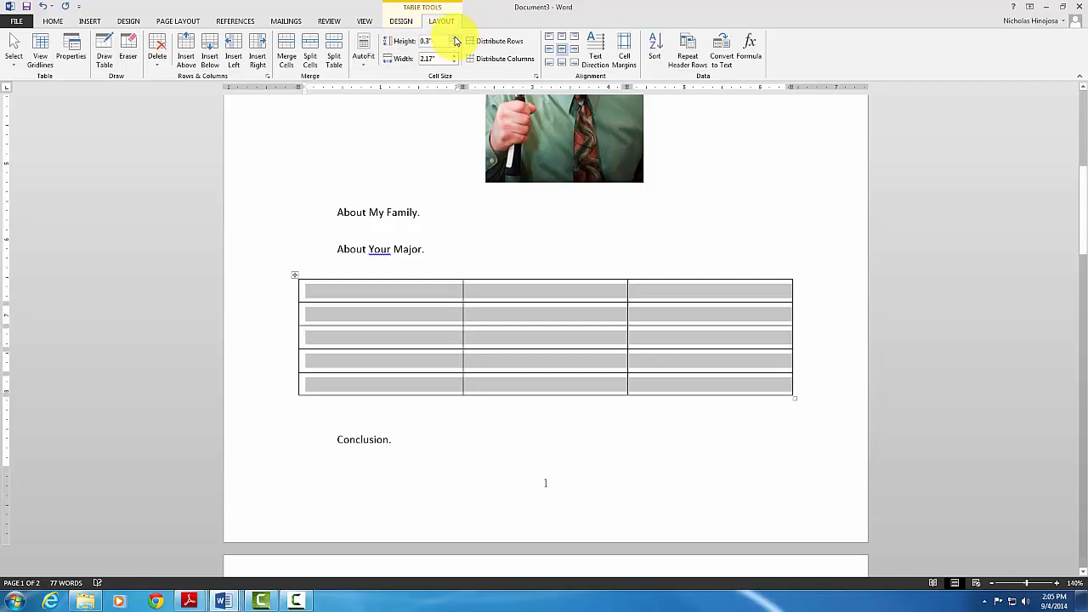
pyautogui.click(456, 39)
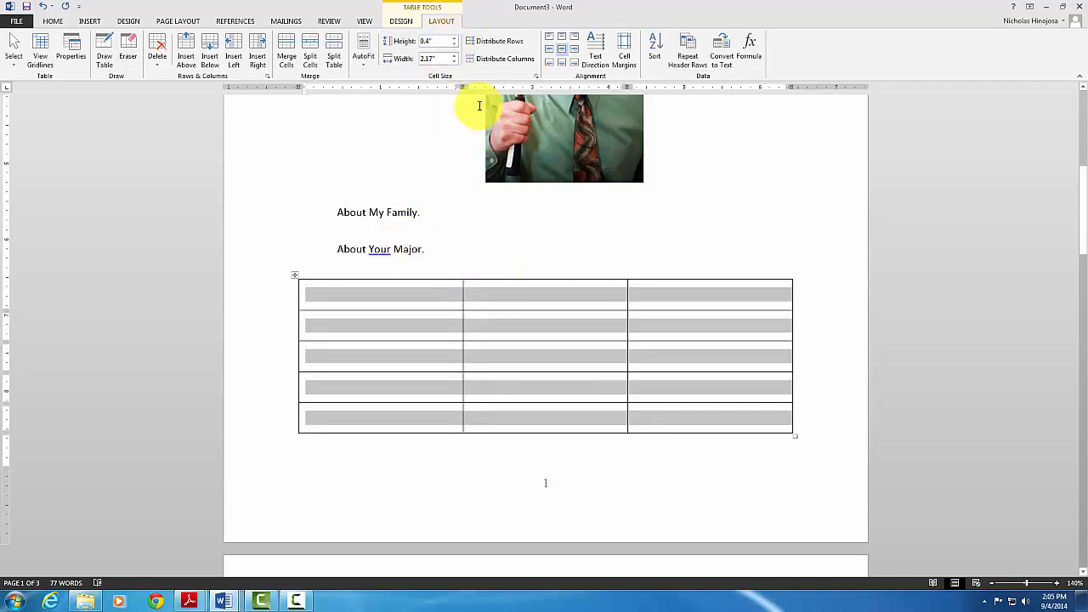
pyautogui.click(456, 40)
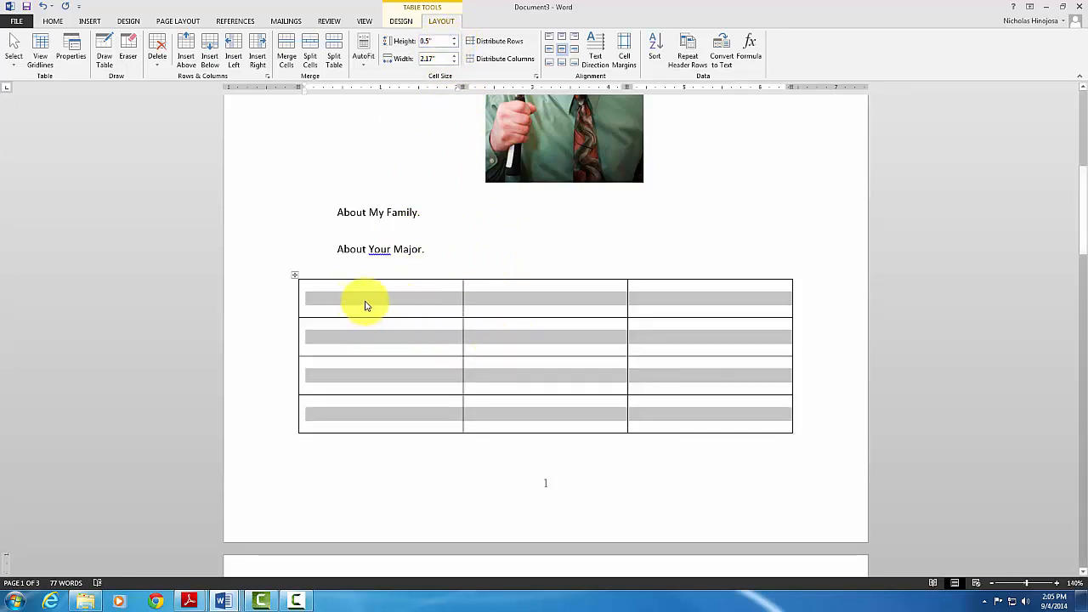
# Set the table's default left and right cell margins to 0
pyautogui.click(627, 54)
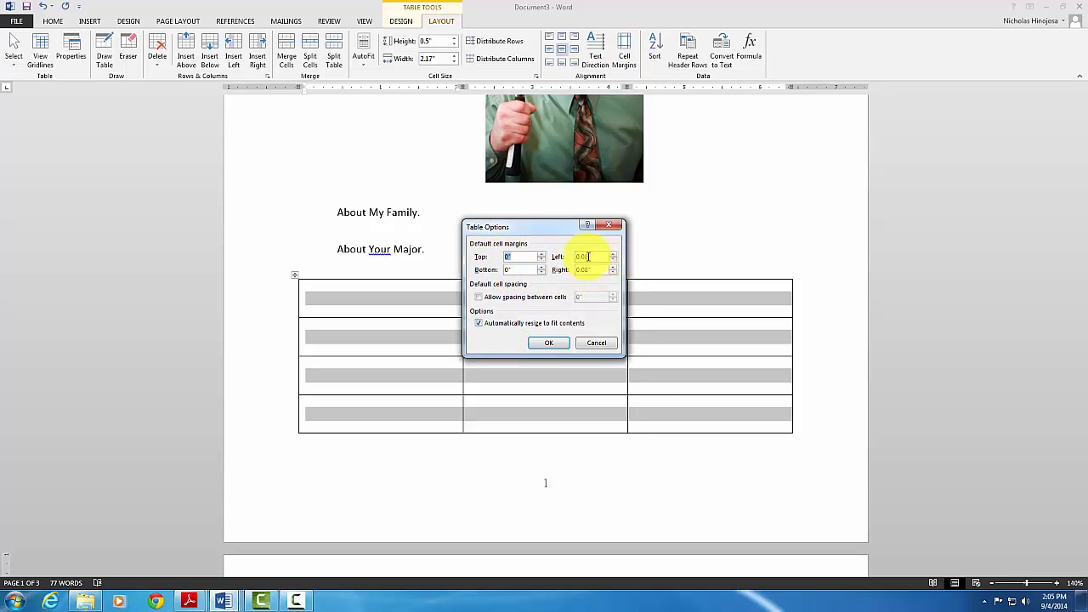
pyautogui.press('Tab')
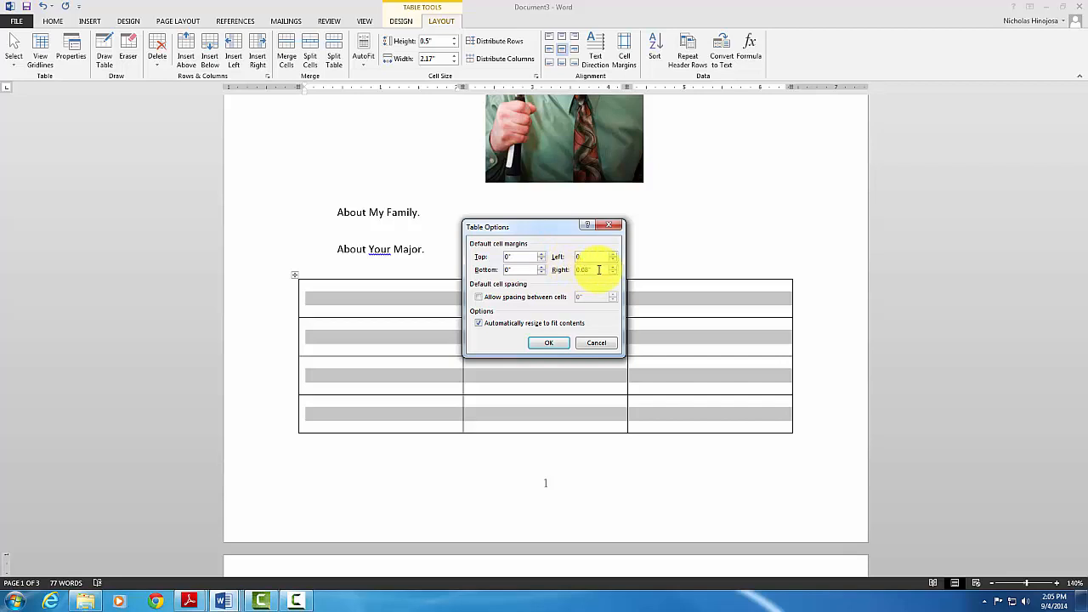
pyautogui.press('Tab')
pyautogui.write('0')
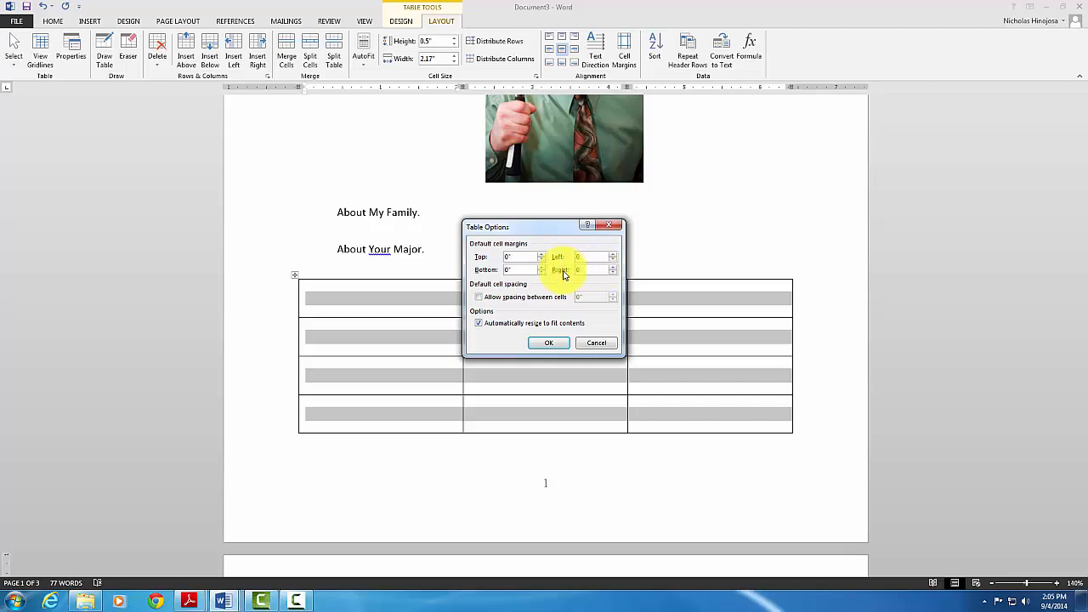
pyautogui.click(547, 347)
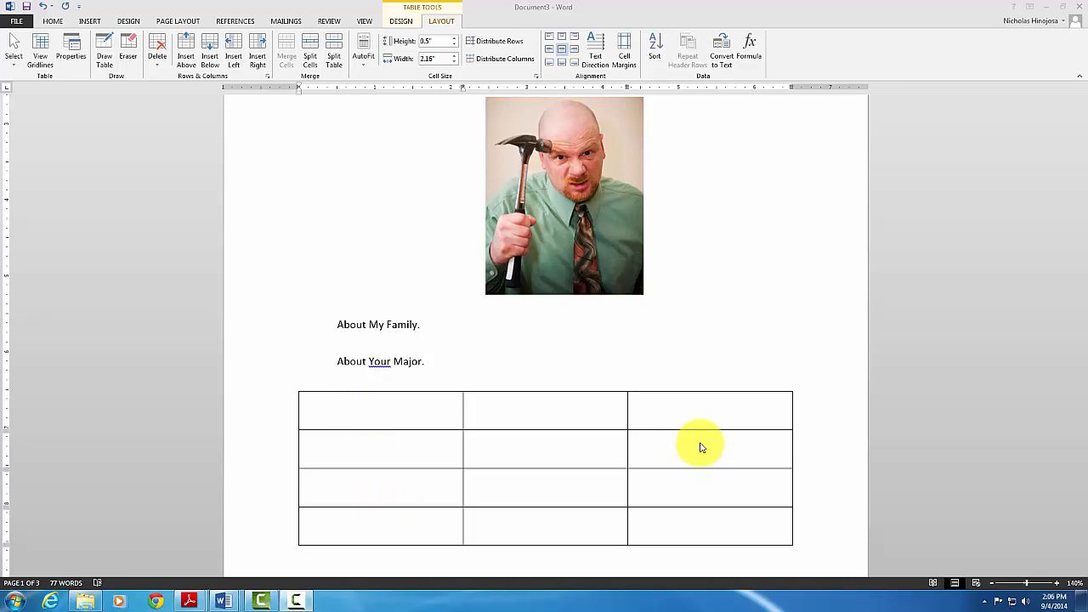
# Add an empty line and a page break after 'About Your Major.' so the table starts page 2
pyautogui.scroll(-5, 692, 444)
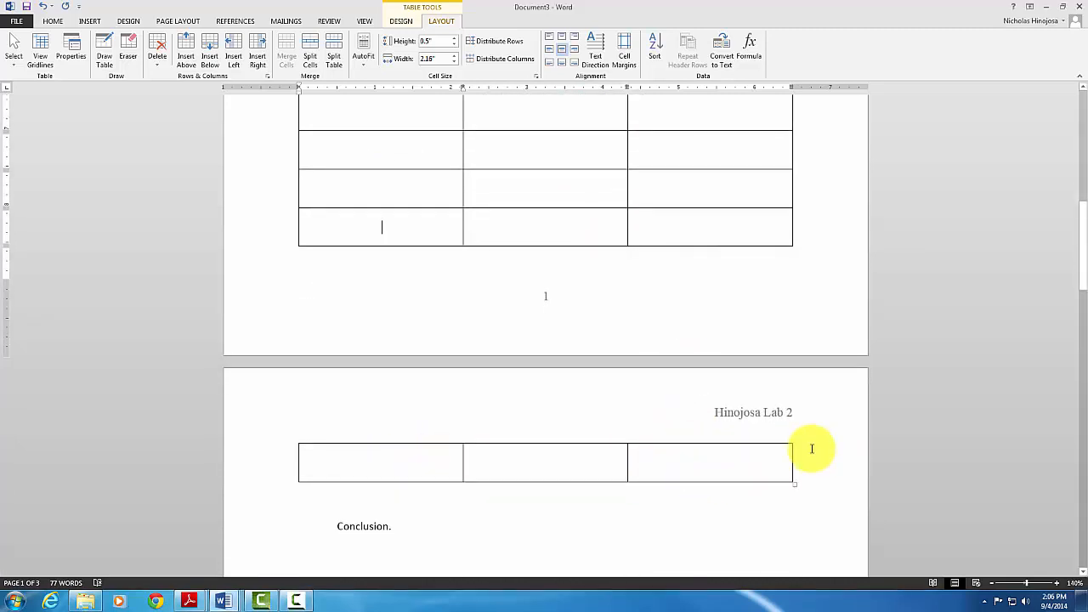
pyautogui.scroll(3, 442, 427)
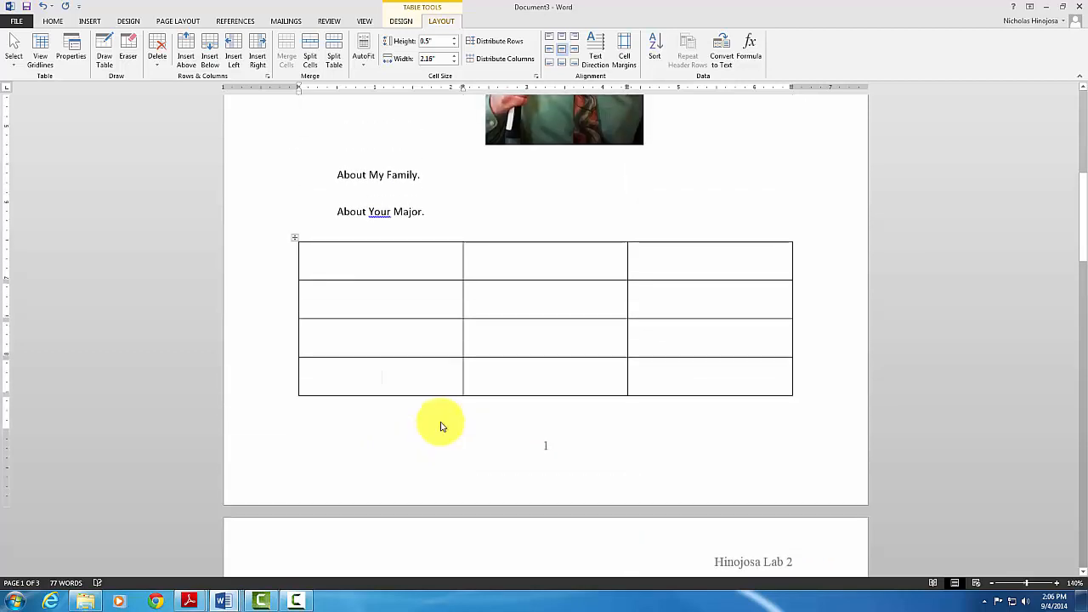
pyautogui.click(451, 219)
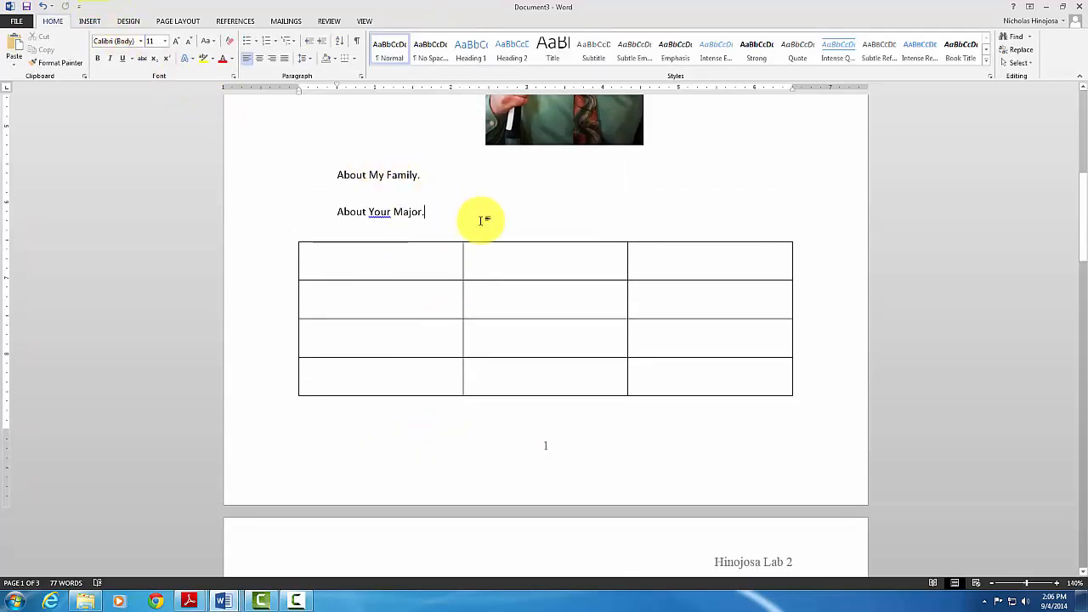
pyautogui.press('Return')
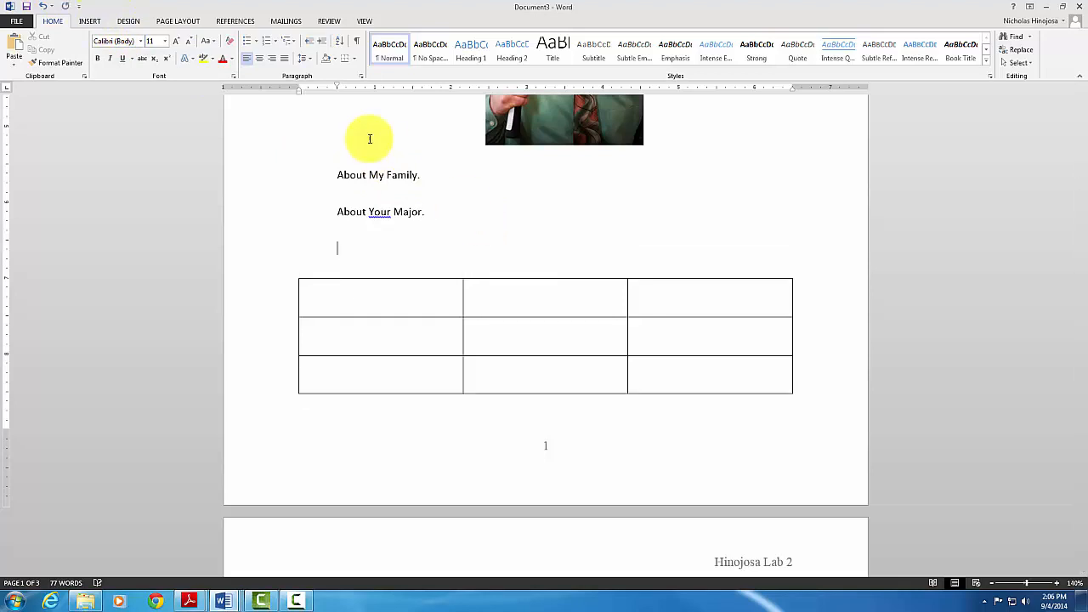
pyautogui.click(98, 21)
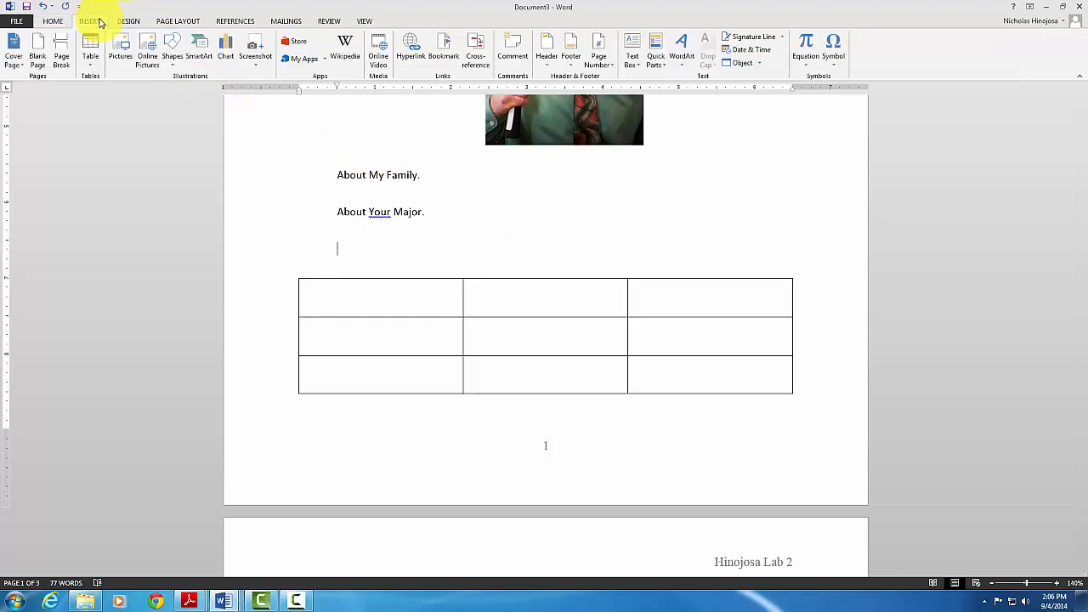
pyautogui.click(61, 53)
pyautogui.scroll(-3, 624, 442)
pyautogui.scroll(-2, 625, 441)
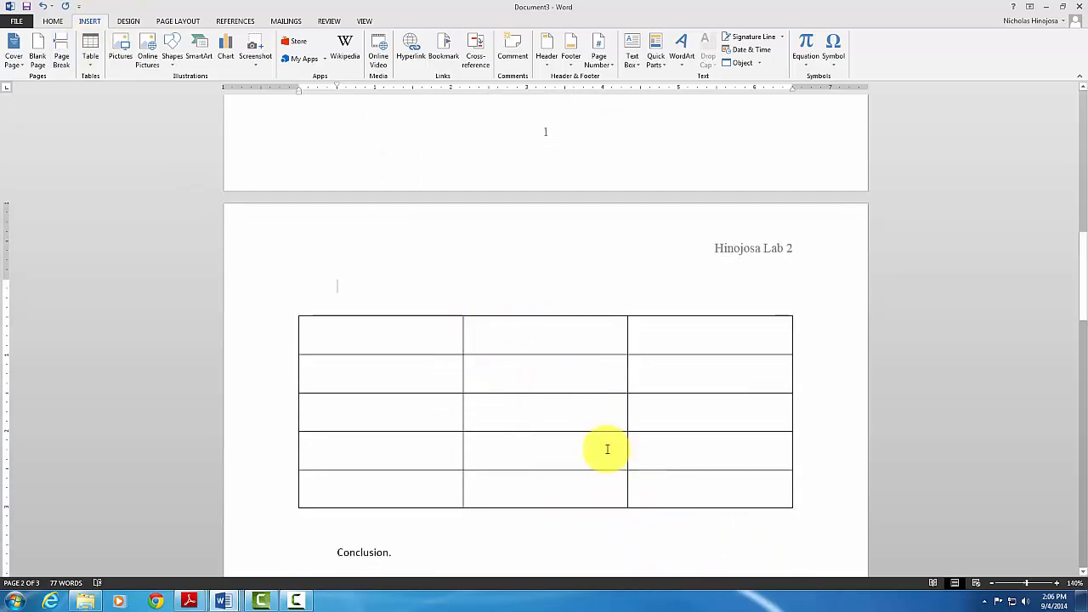
pyautogui.scroll(-1, 520, 447)
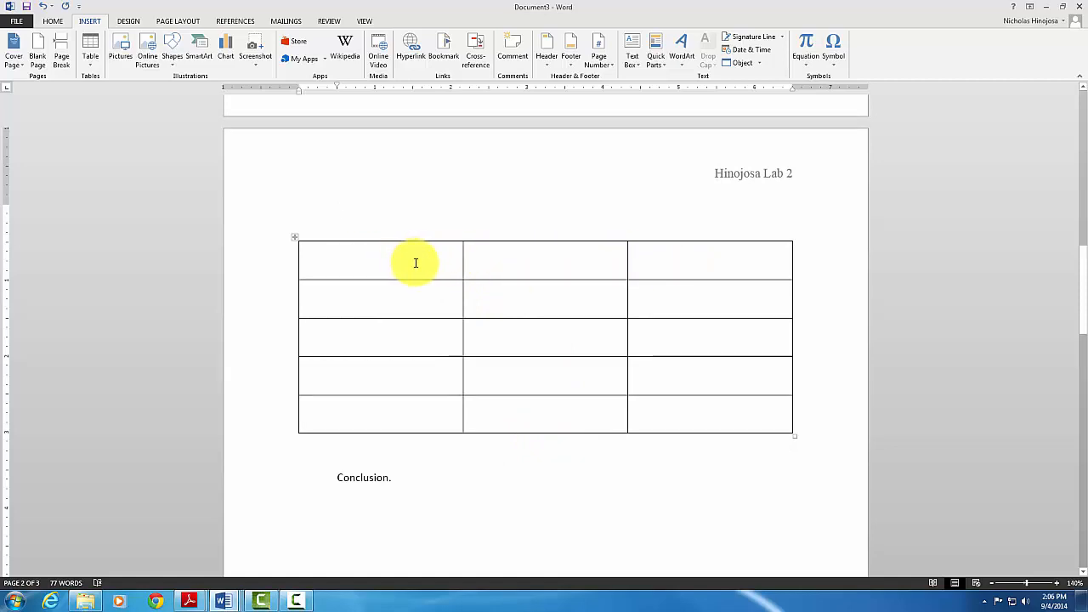
# Merge the table's top row into one cell titled 'Jobs After College'
pyautogui.moveTo(397, 258); pyautogui.dragTo(687, 255)
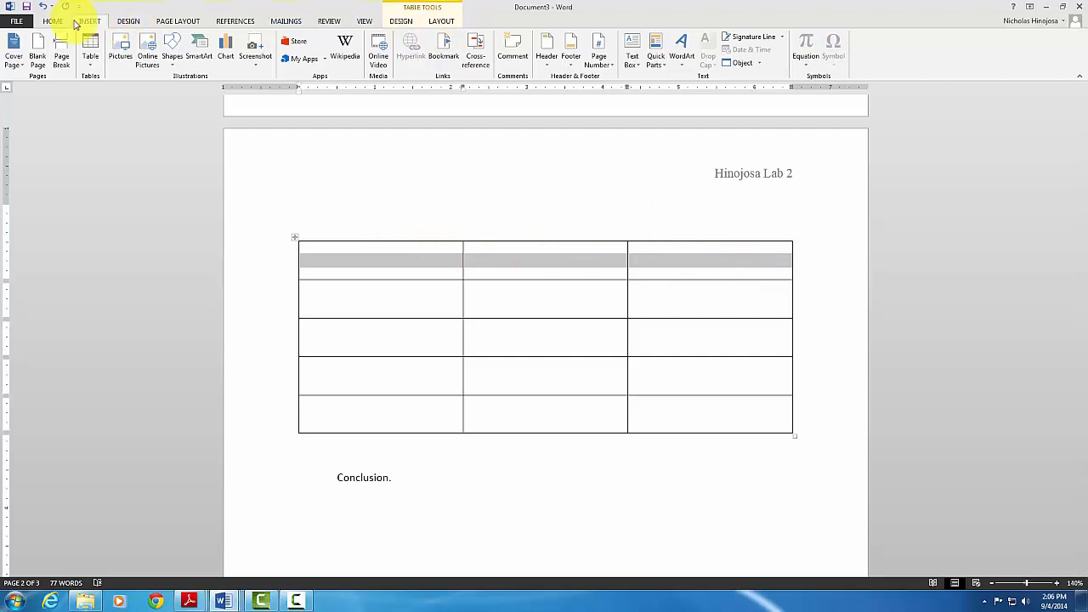
pyautogui.click(443, 21)
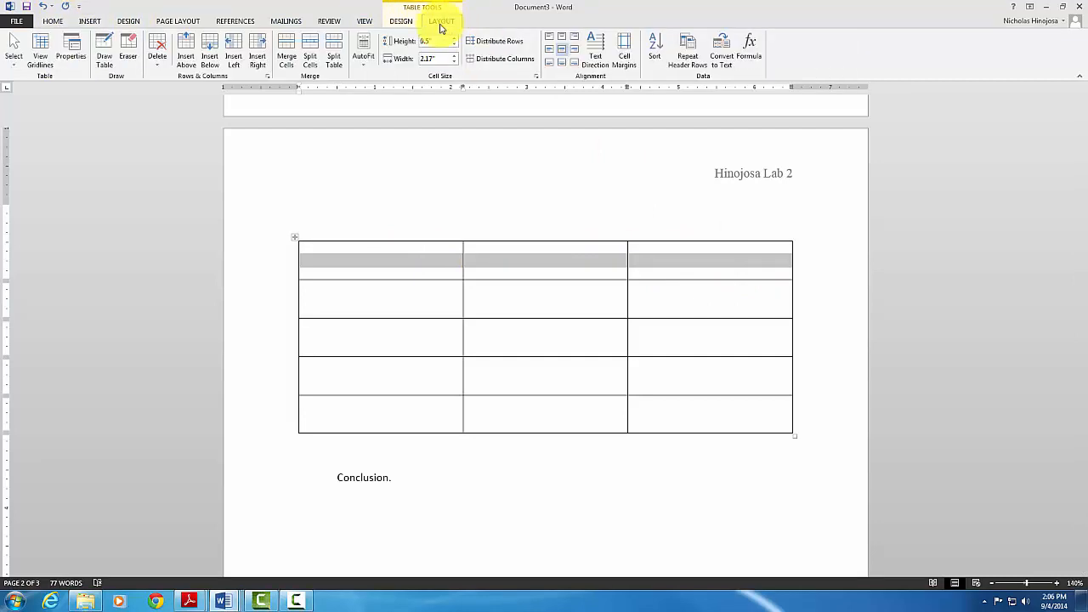
pyautogui.click(288, 46)
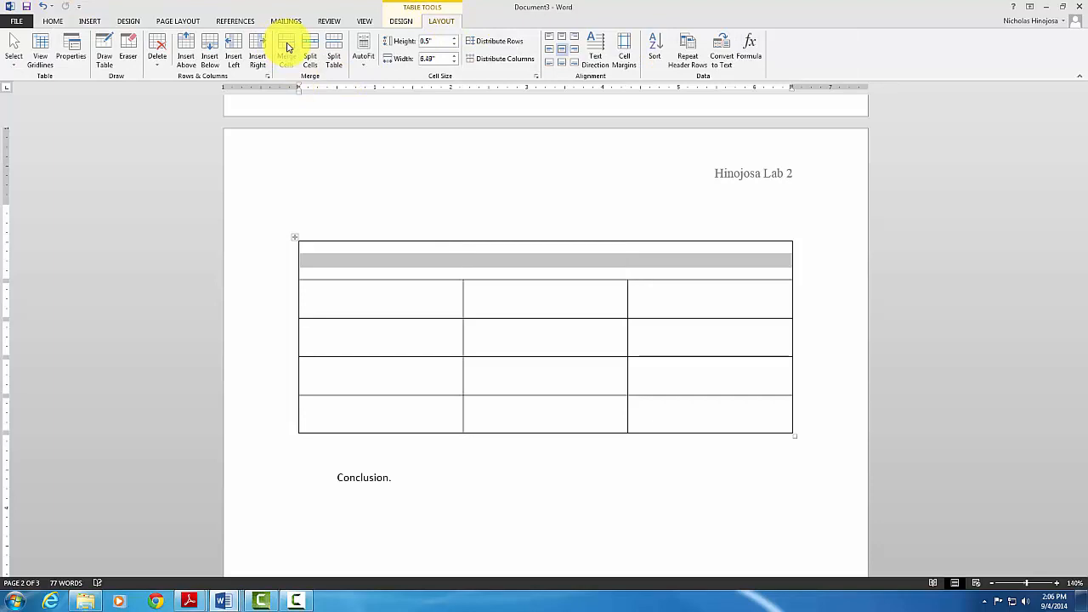
pyautogui.click(567, 260)
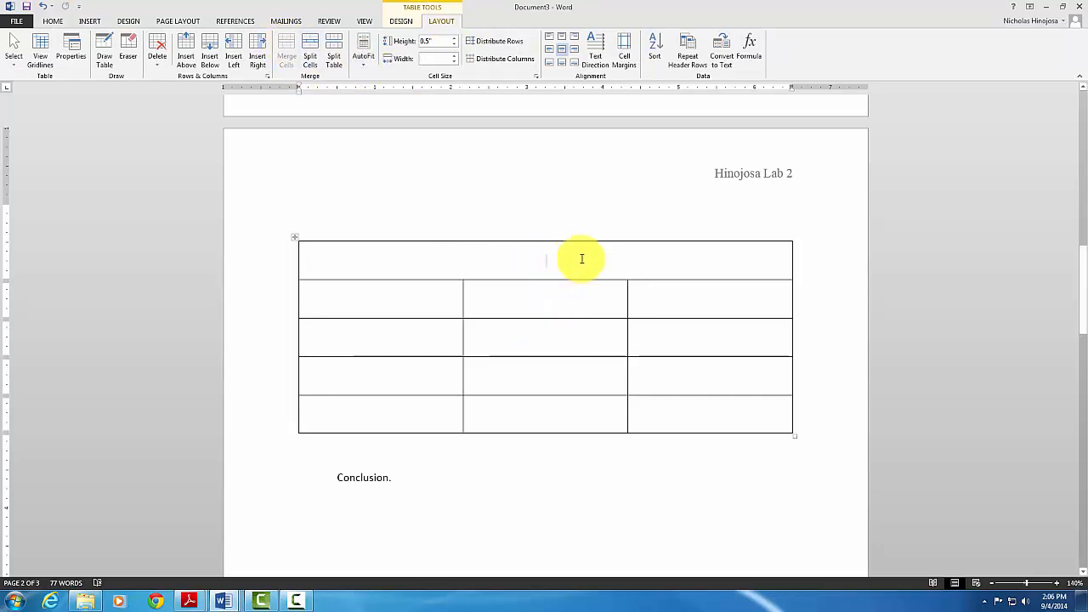
pyautogui.write('Jobs')
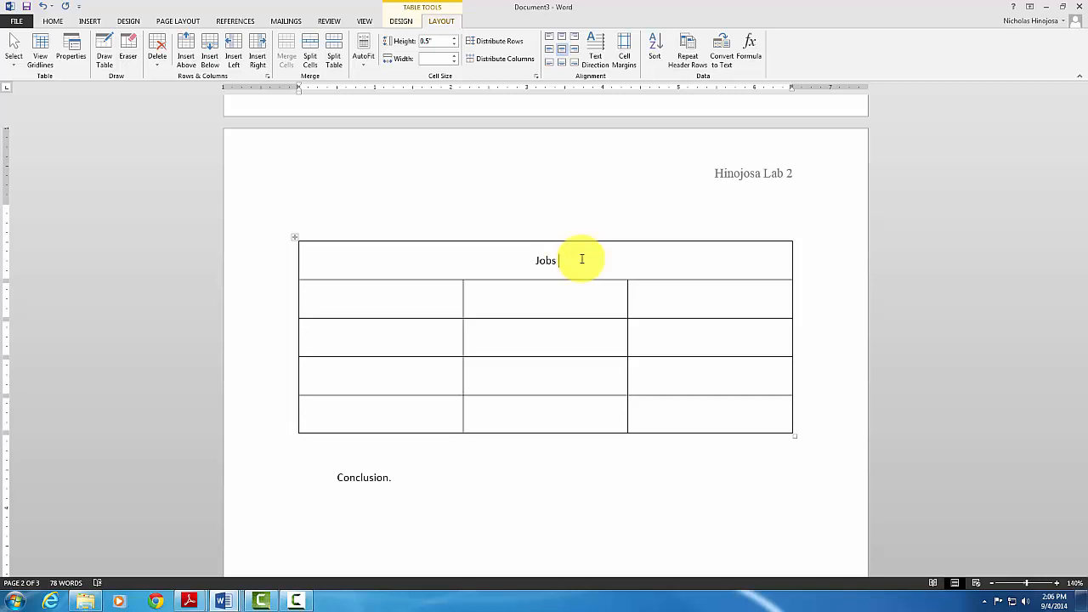
pyautogui.write('After College')
# Type the row 2 headings 'Job Title', 'Salary' and 'Cities'
pyautogui.click(384, 296)
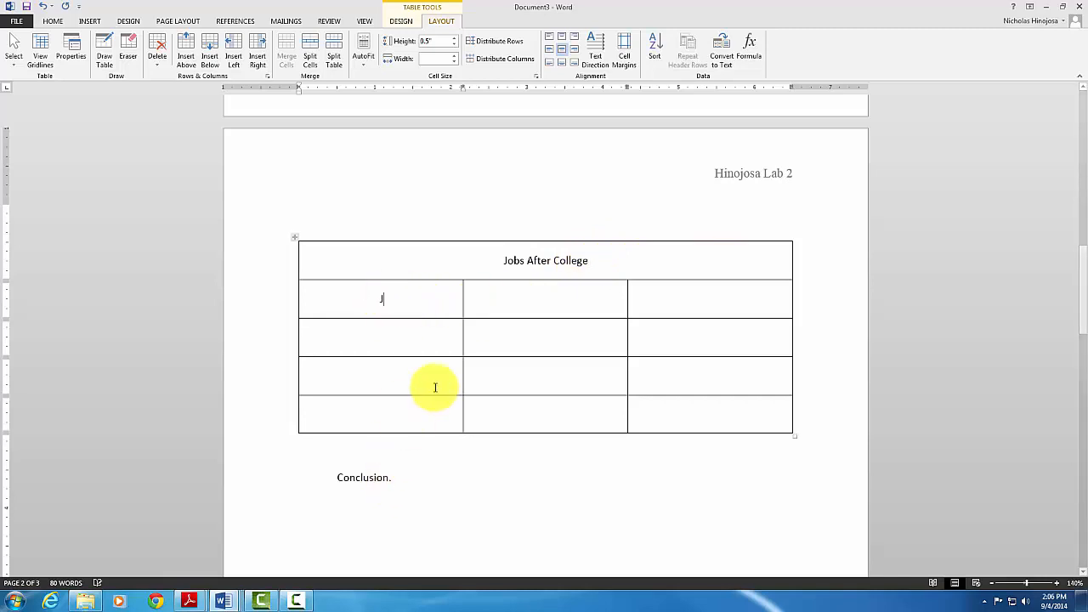
pyautogui.write('Job Title')
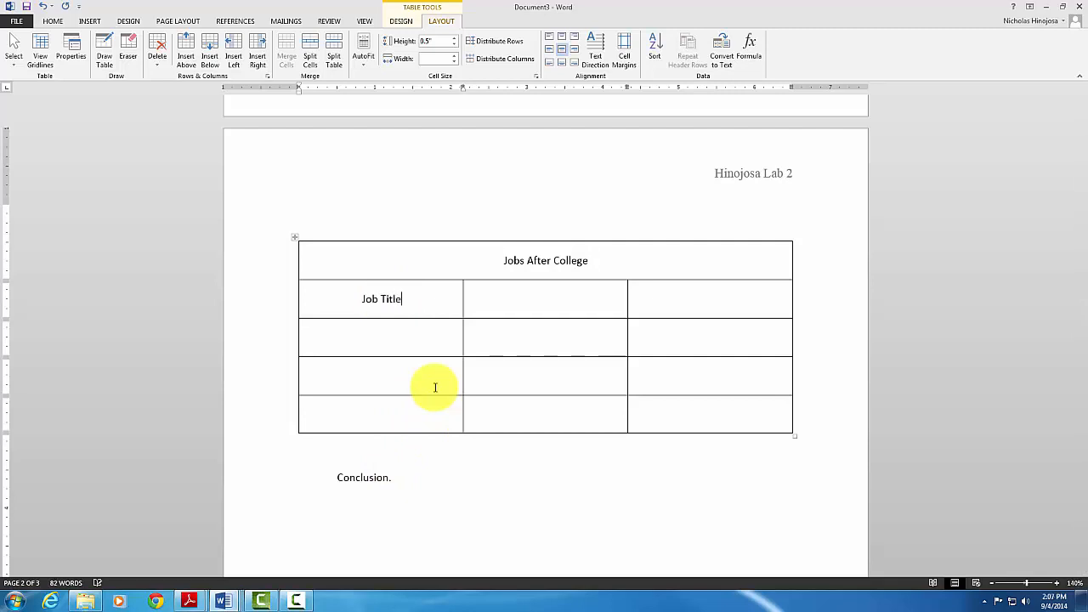
pyautogui.click(551, 295)
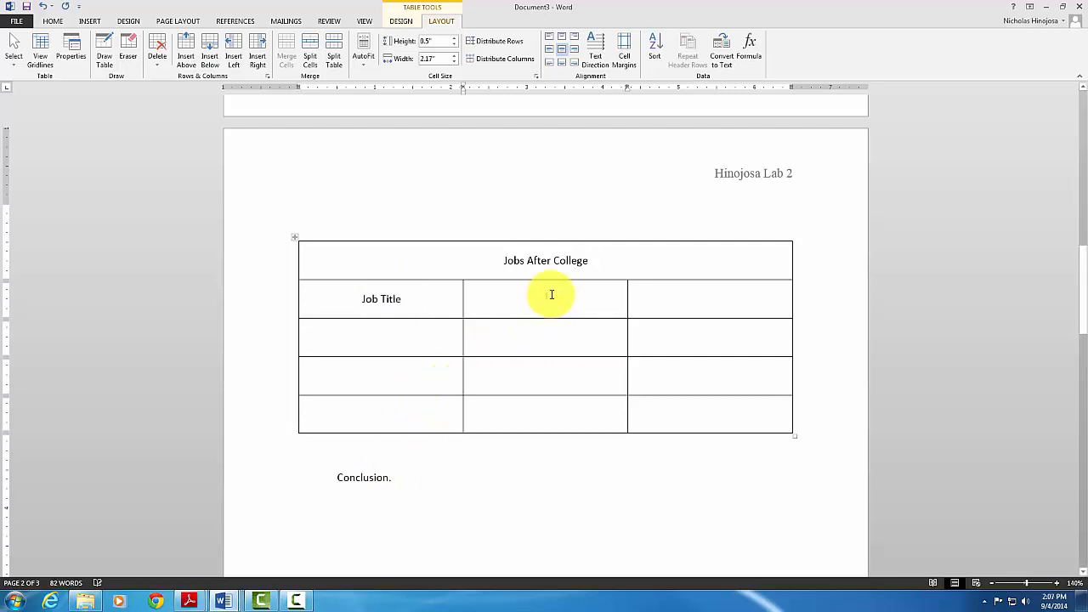
pyautogui.write('Sal')
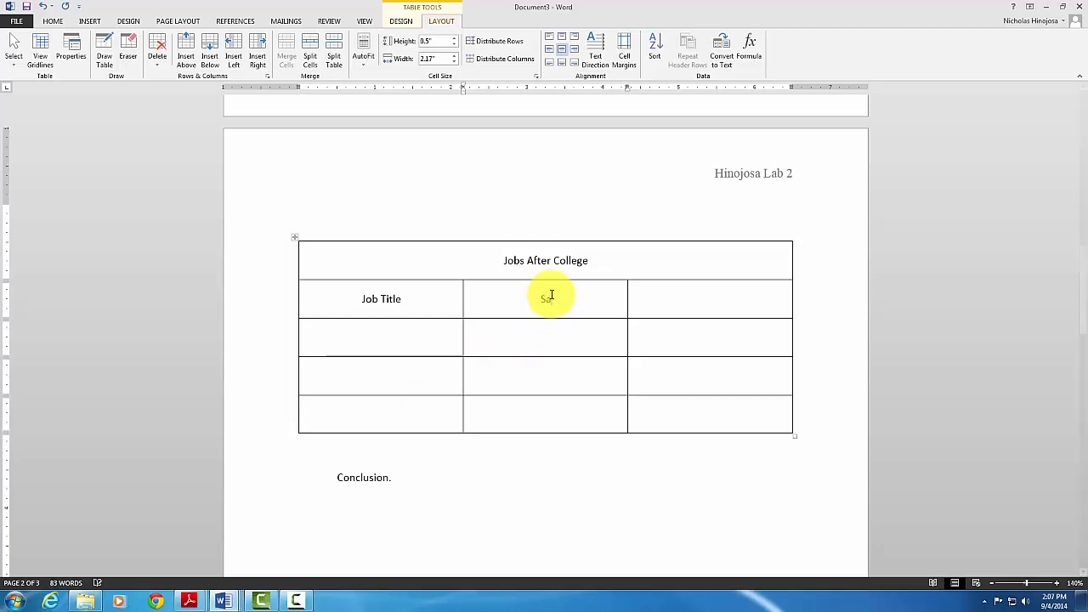
pyautogui.write('ary')
pyautogui.click(702, 302)
pyautogui.write('Cities')
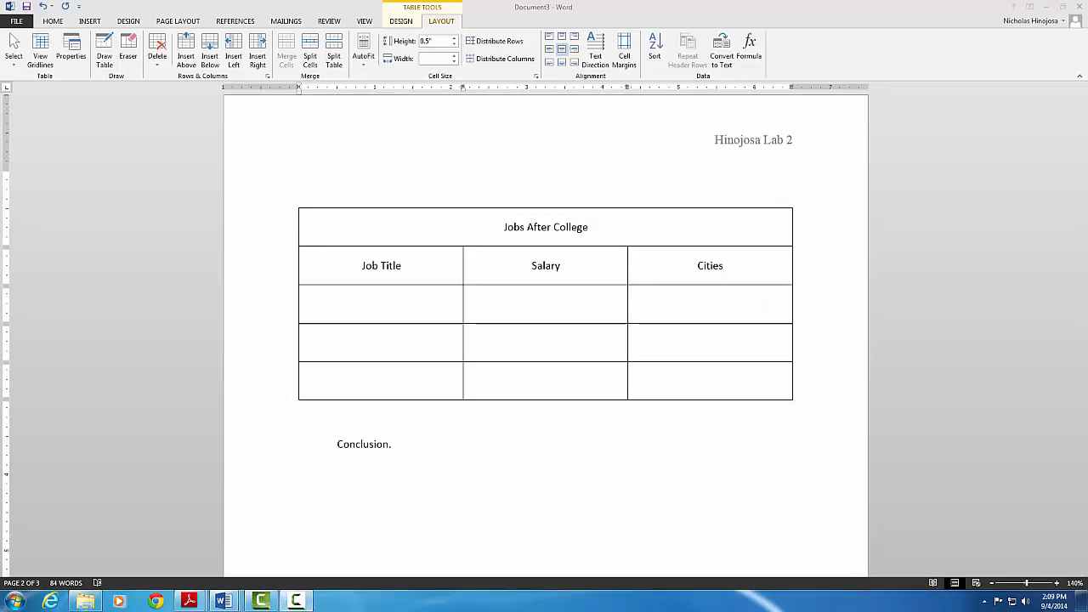
# Enter the job titles Web Designer, System Designer and Graphic Designer
pyautogui.click(367, 307)
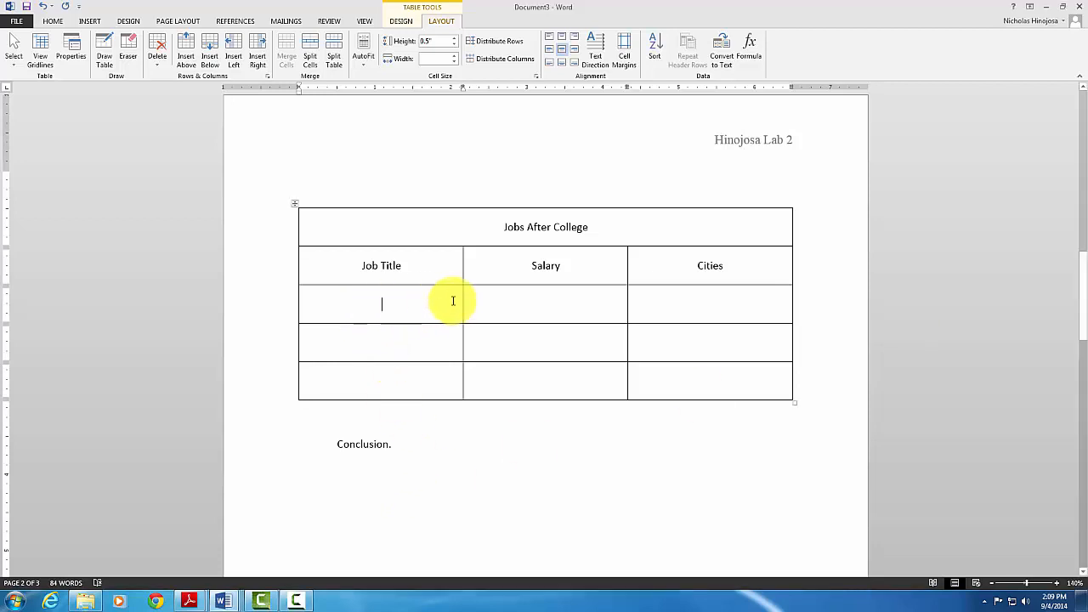
pyautogui.write('W')
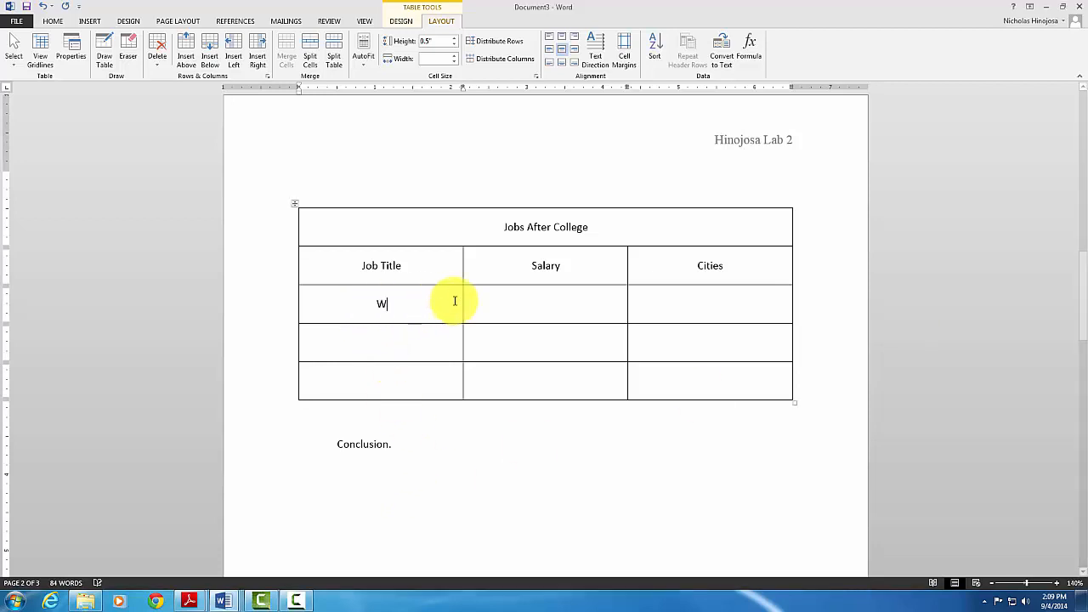
pyautogui.write('eb Designer')
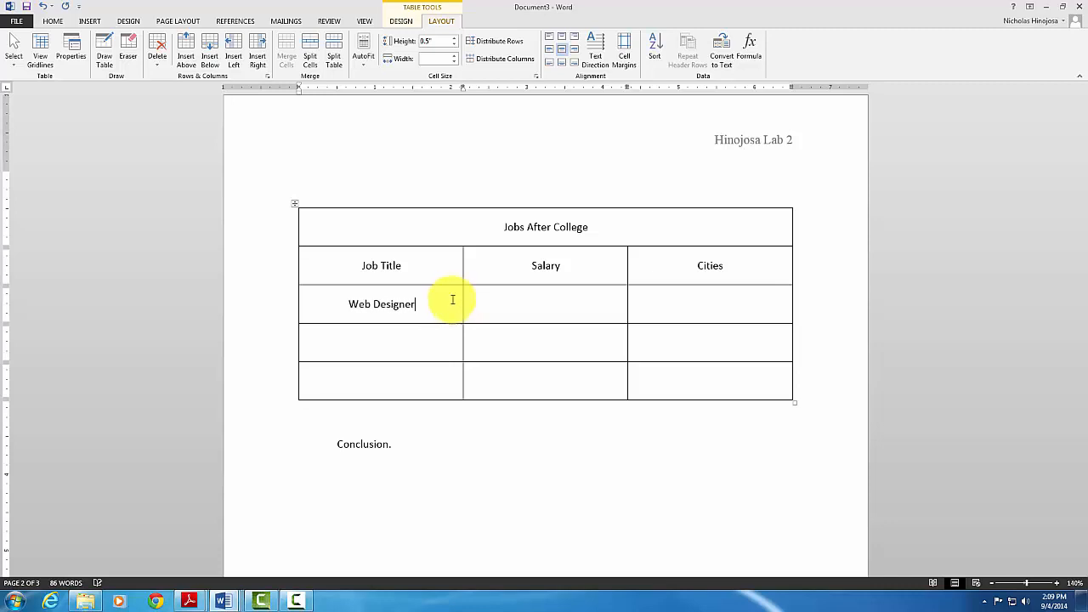
pyautogui.click(399, 357)
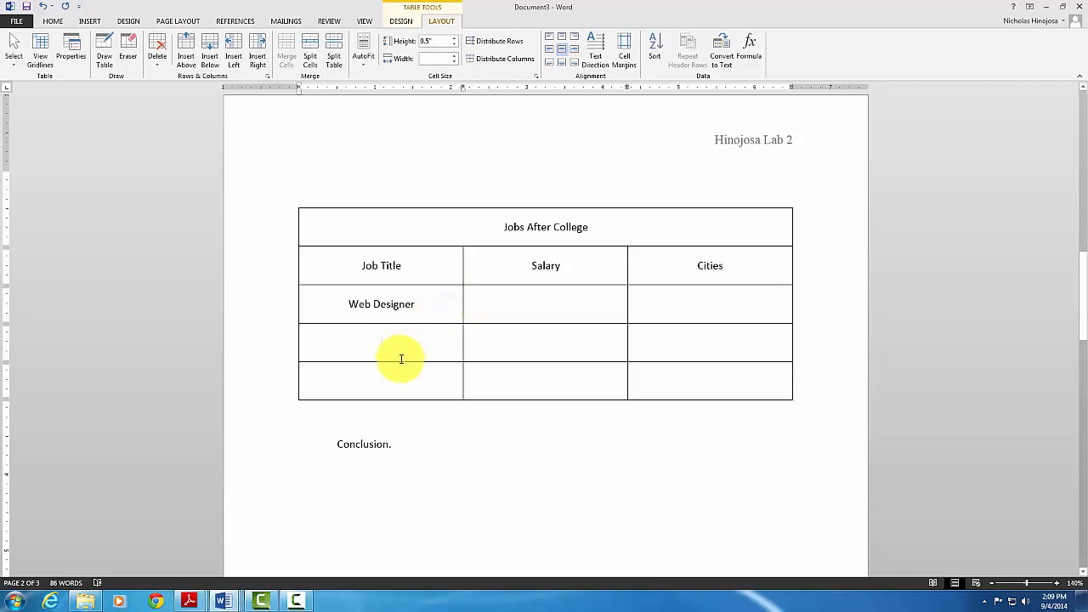
pyautogui.write('System')
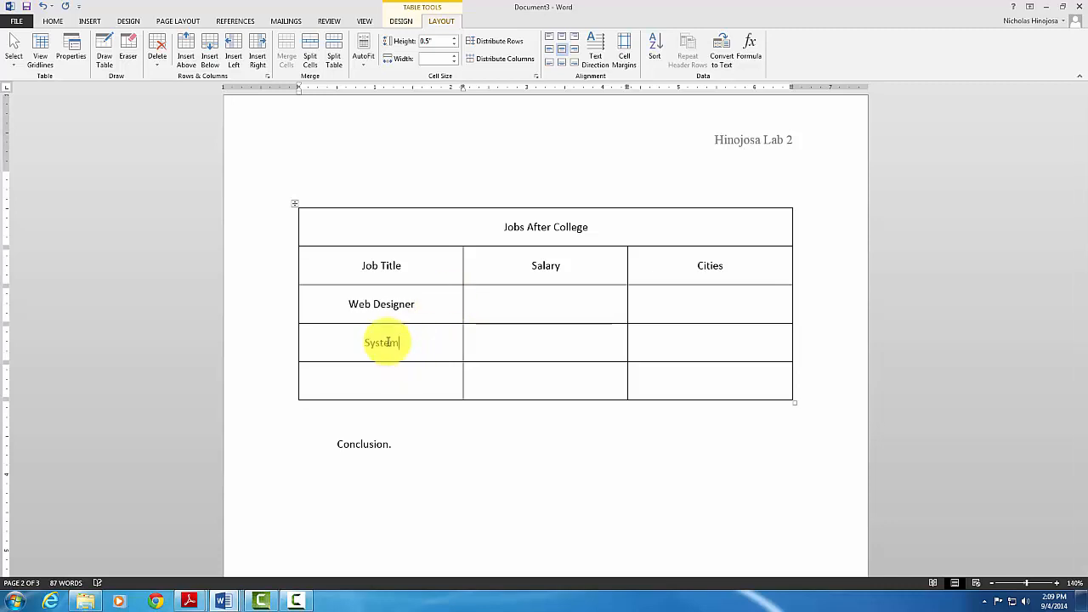
pyautogui.write(' Designer')
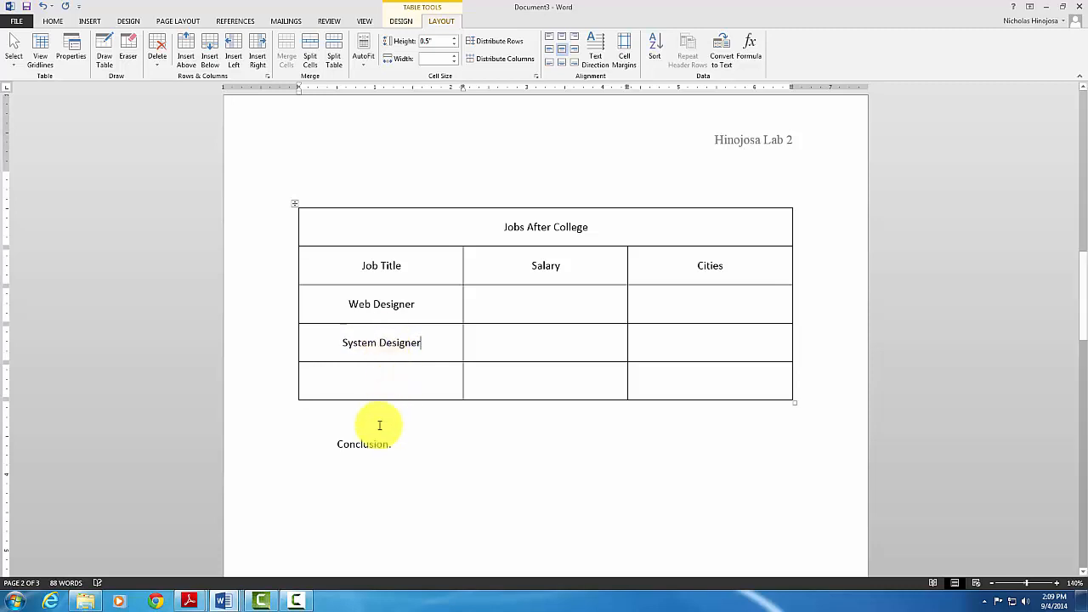
pyautogui.click(380, 389)
pyautogui.write('Gr')
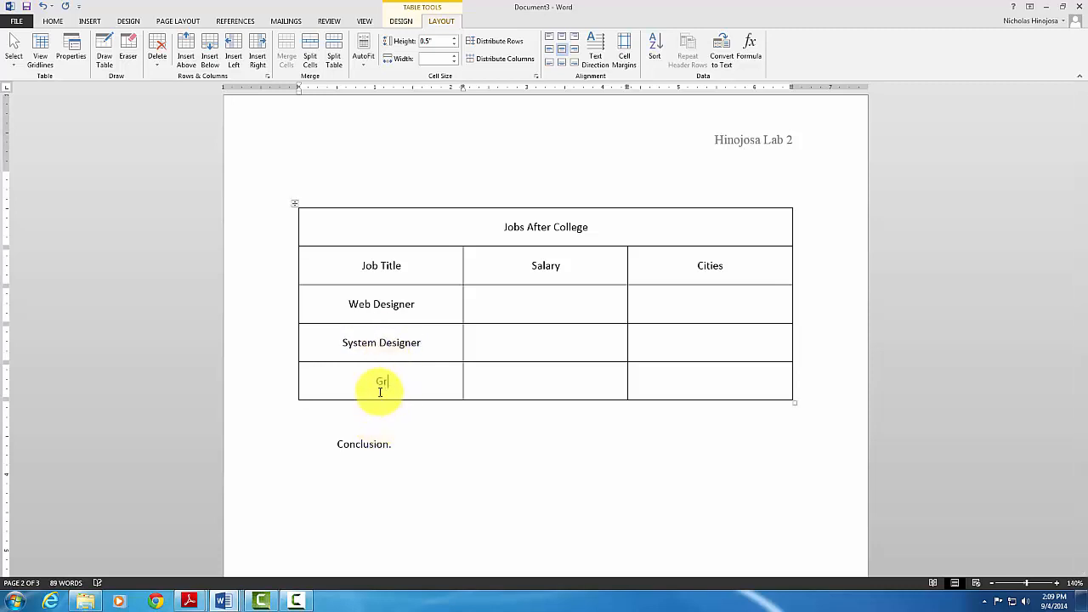
pyautogui.write('aphic Designer')
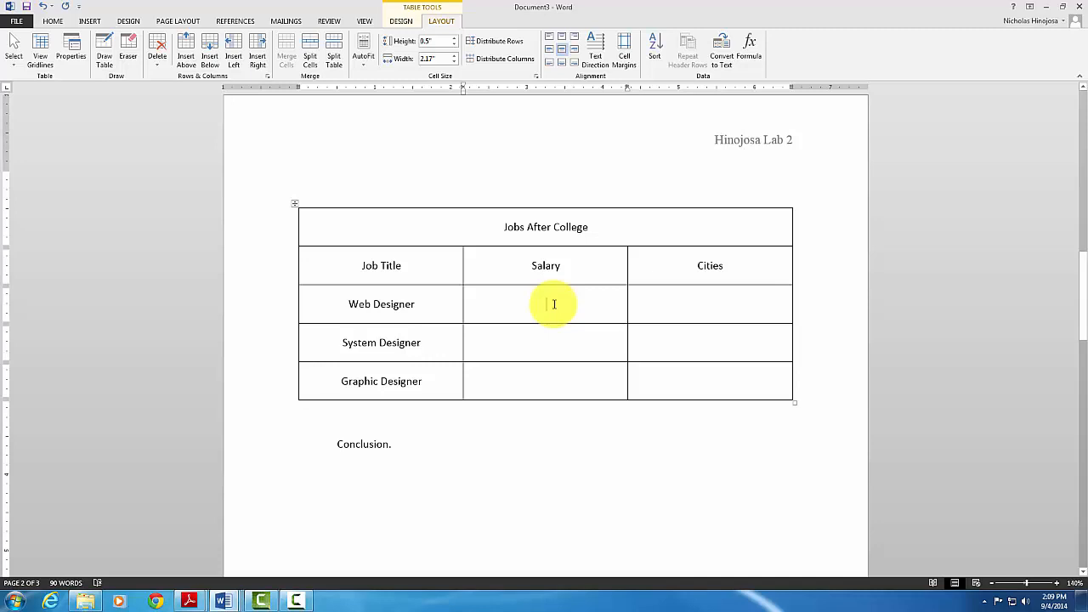
# Enter the salaries 50,000, 60,000 and 30,000 for the three jobs
pyautogui.write('50')
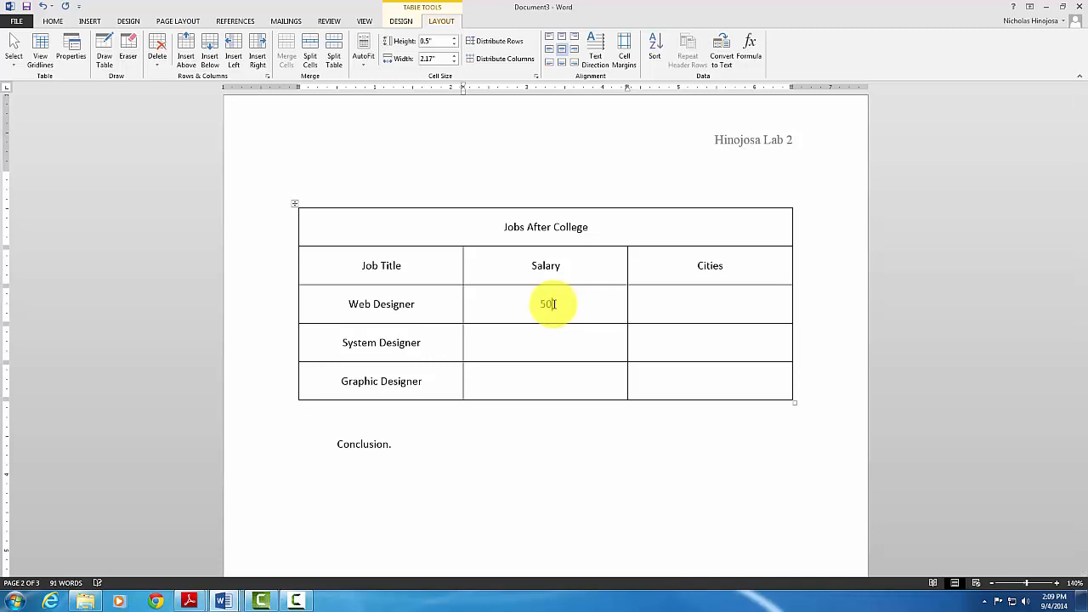
pyautogui.write(',')
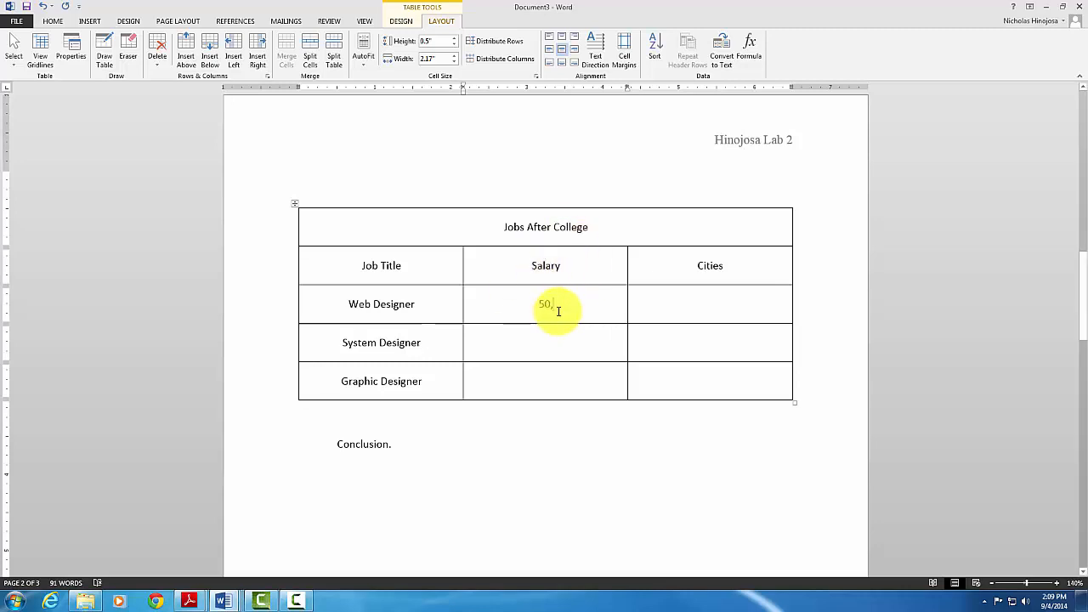
pyautogui.write('000')
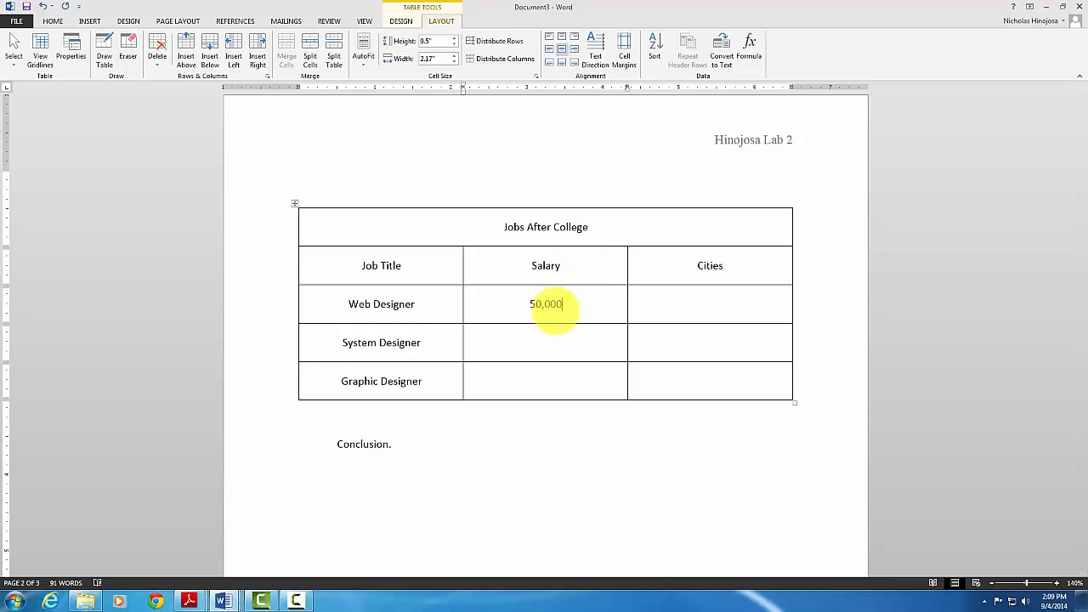
pyautogui.click(529, 342)
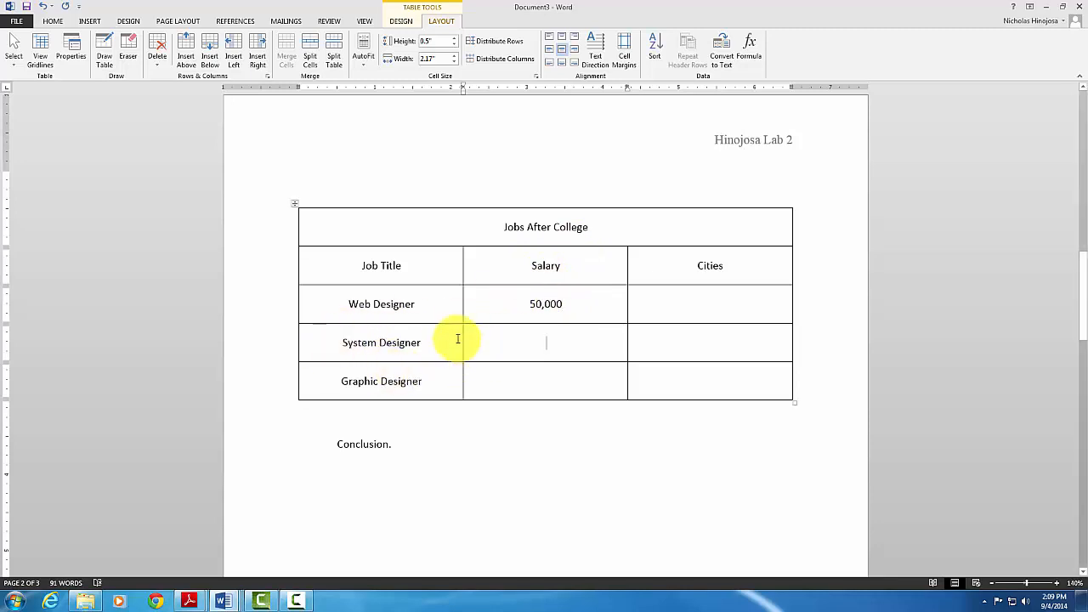
pyautogui.write('60,000')
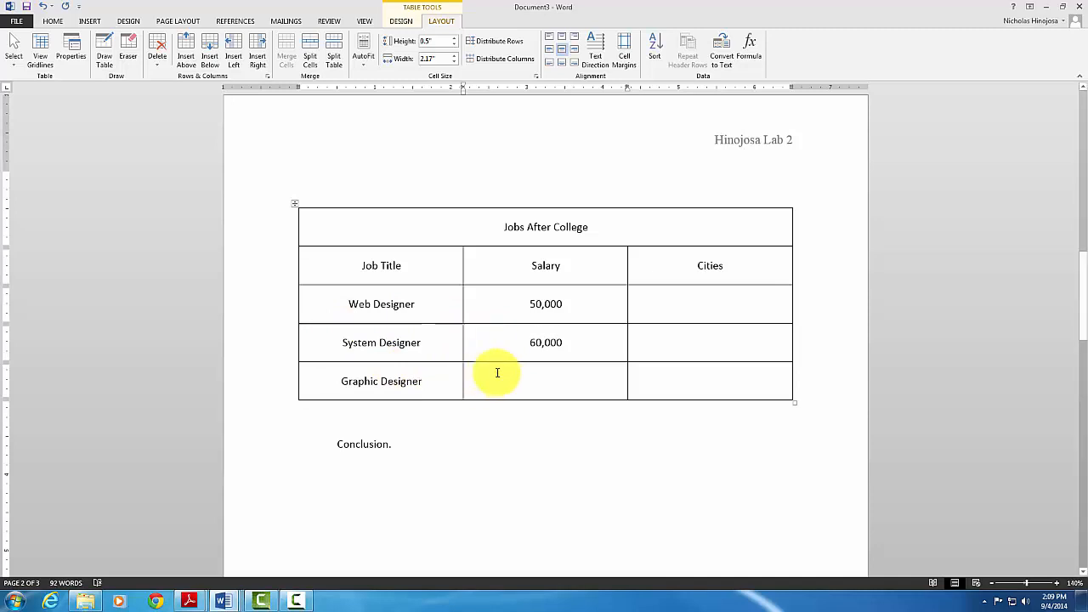
pyautogui.click(538, 384)
pyautogui.write('30')
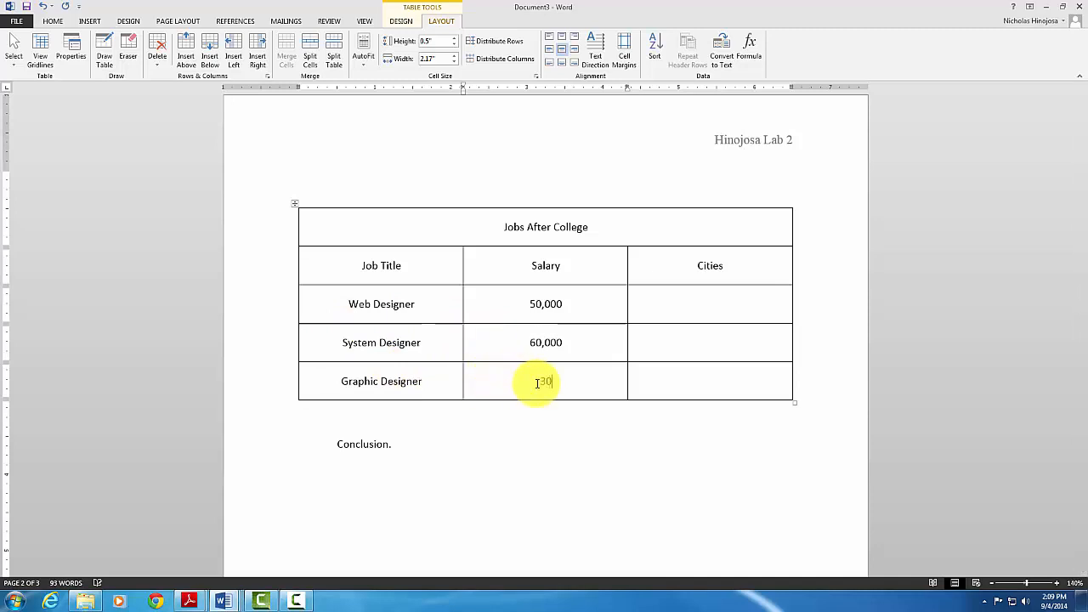
pyautogui.write(',000')
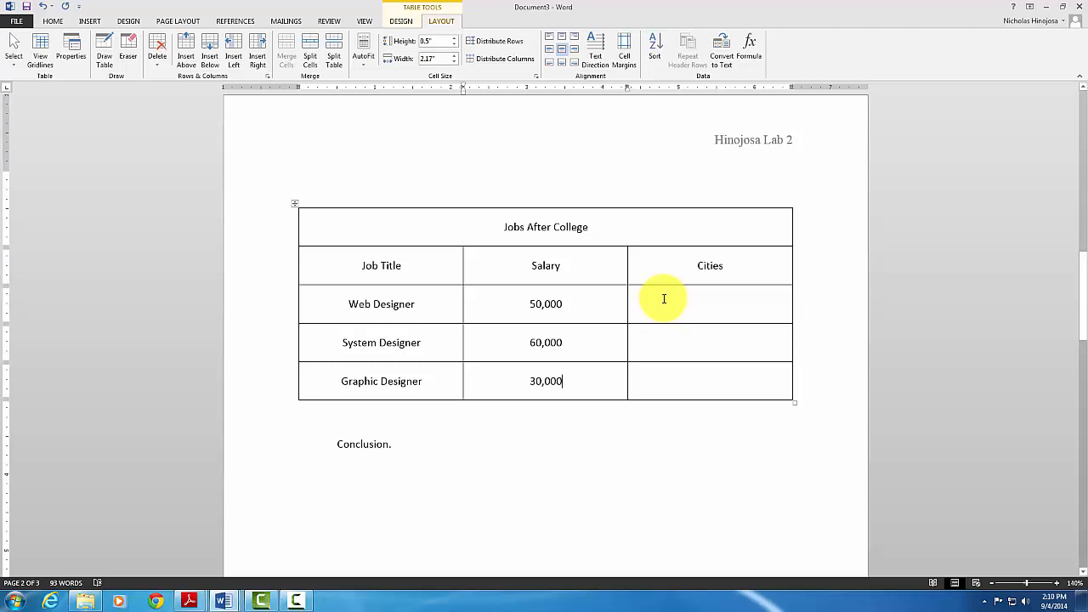
# Merge the three empty Cities cells into one and align its content top left
pyautogui.moveTo(700, 308); pyautogui.dragTo(715, 379)
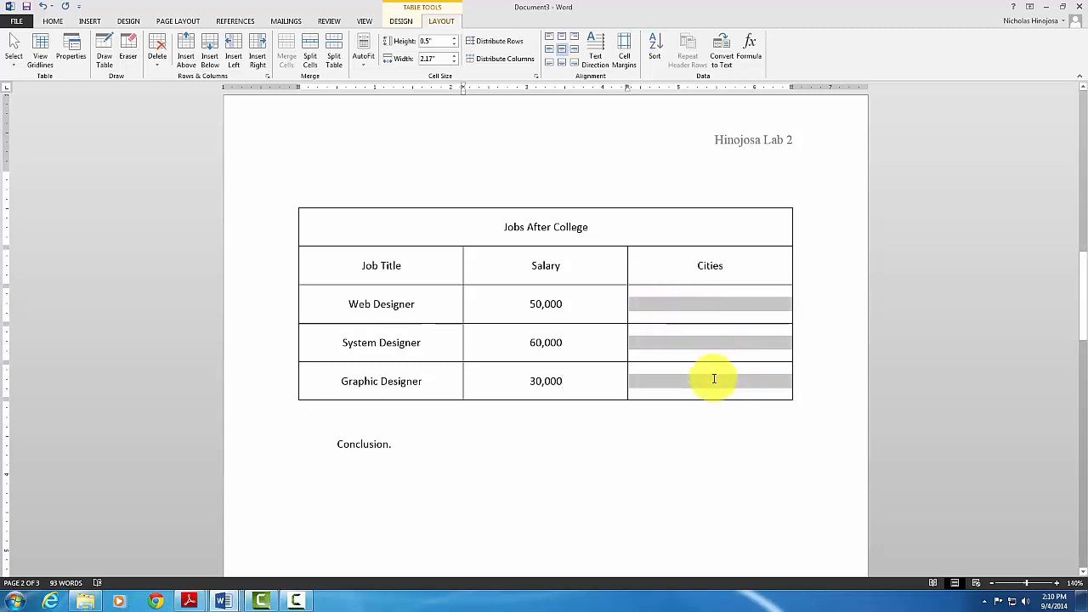
pyautogui.click(290, 55)
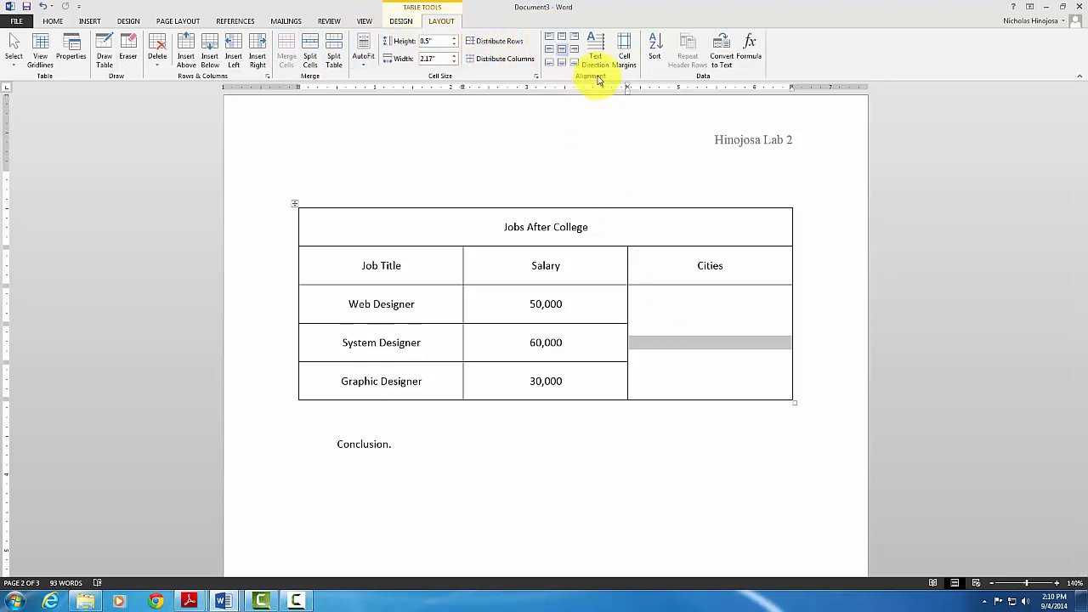
pyautogui.click(553, 40)
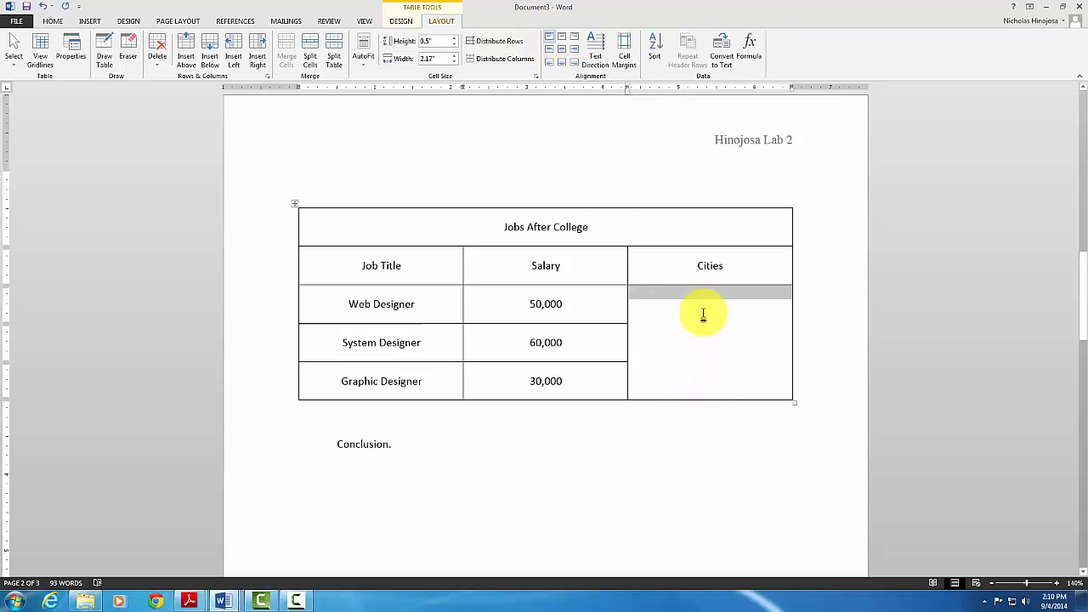
pyautogui.click(90, 22)
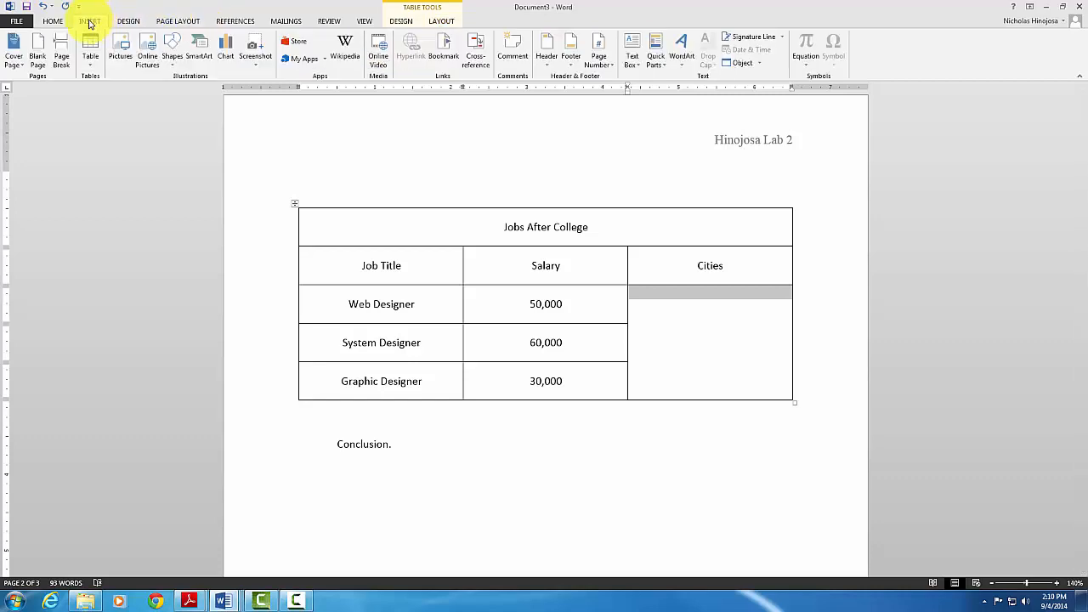
pyautogui.click(51, 21)
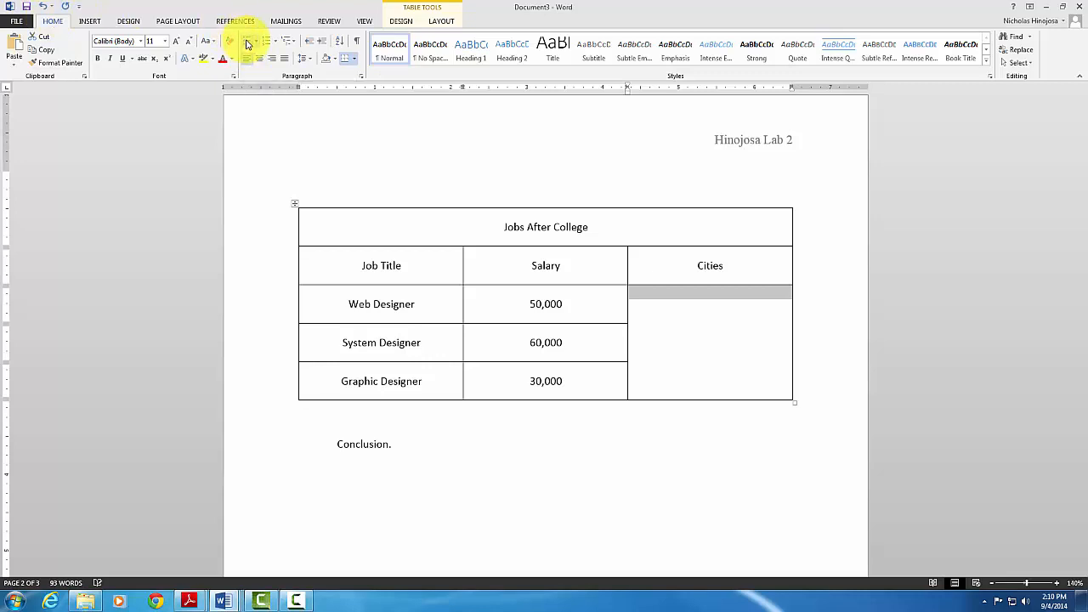
# Turn on bullets in the Cities cell and type McAllen, San Antonio, Austin and New Orleans
pyautogui.click(246, 44)
pyautogui.click(670, 293)
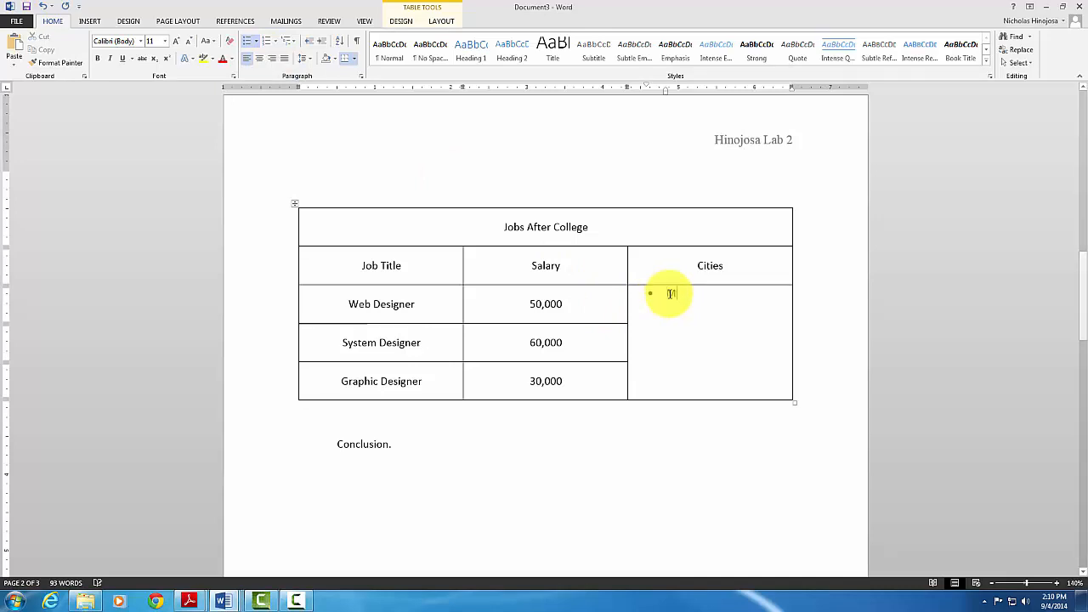
pyautogui.write('H')
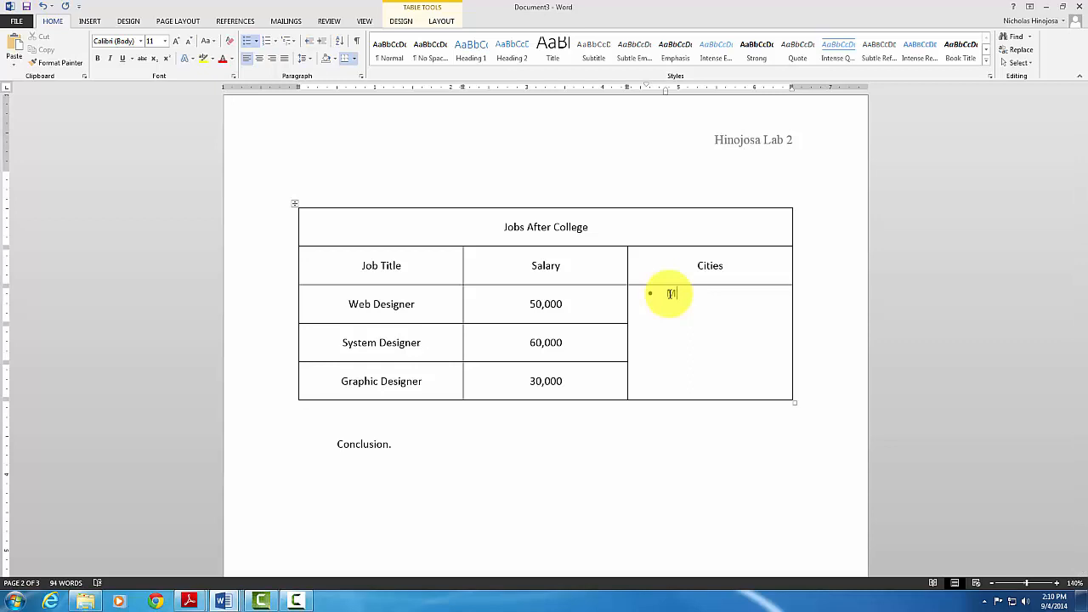
pyautogui.write('cAlle')
pyautogui.write('n')
pyautogui.write('San ')
pyautogui.write('Antonio')
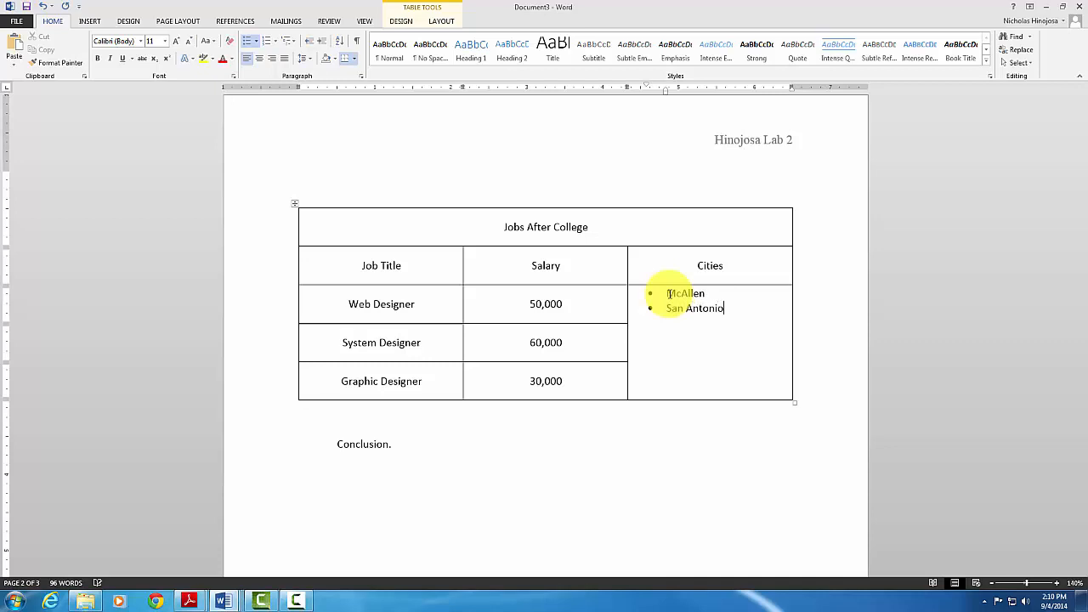
pyautogui.write('Au')
pyautogui.press('BackSpace')
pyautogui.press('BackSpace')
pyautogui.write('stion')
pyautogui.press('Return')
pyautogui.write('New Or')
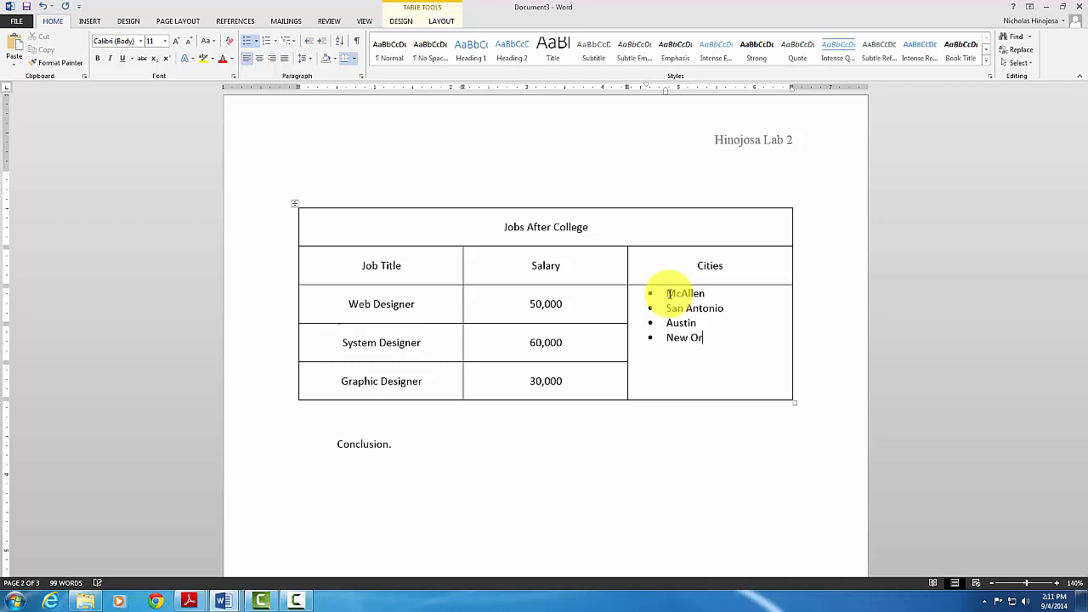
pyautogui.write('leans')
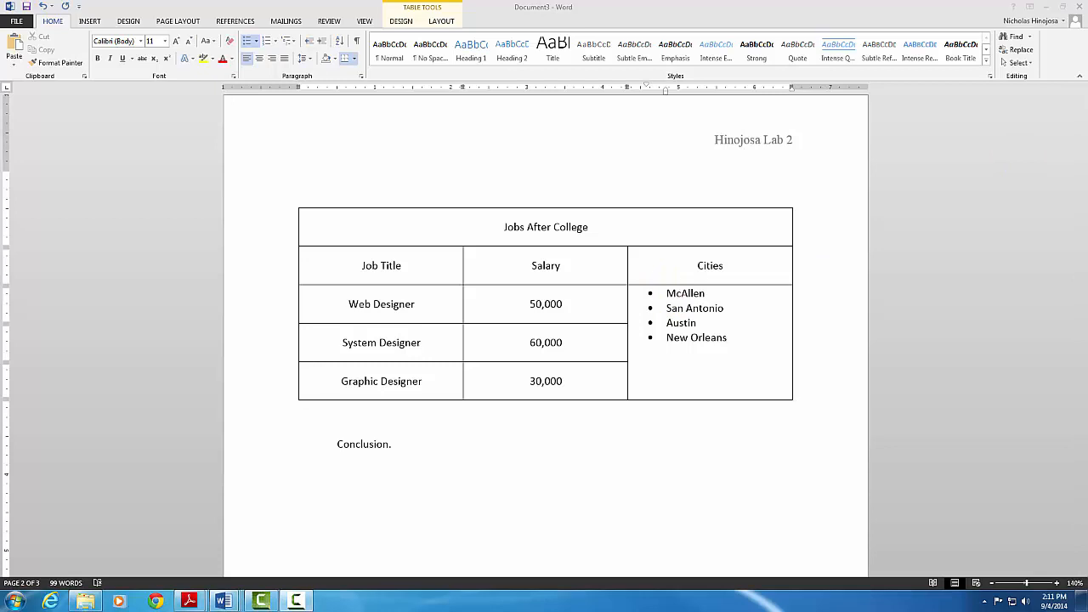
# Shade the 'Jobs After College' title row blue-grey
pyautogui.click(480, 230)
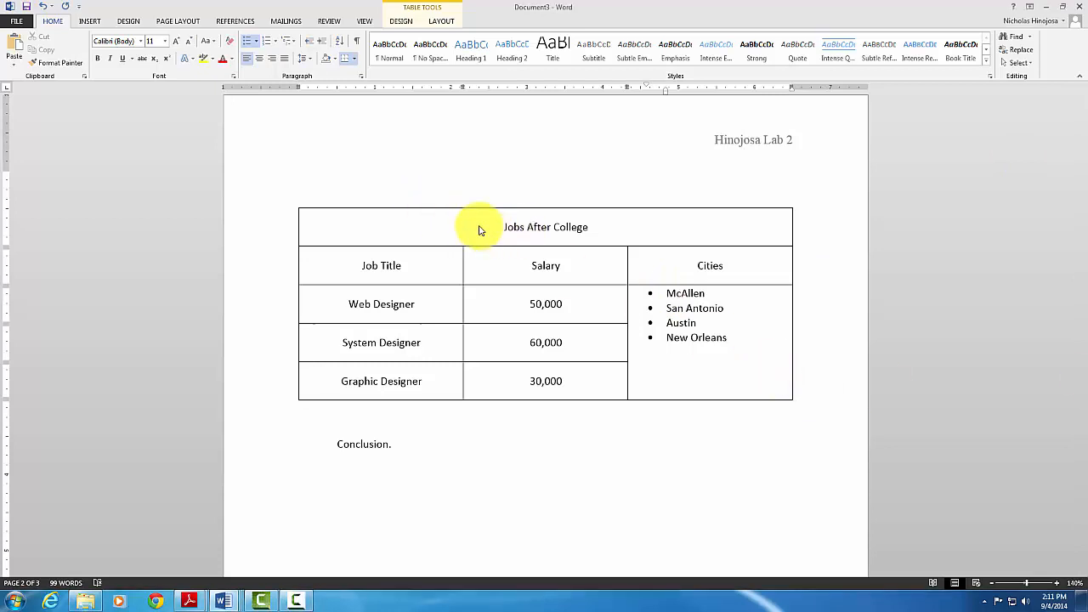
pyautogui.click(421, 230)
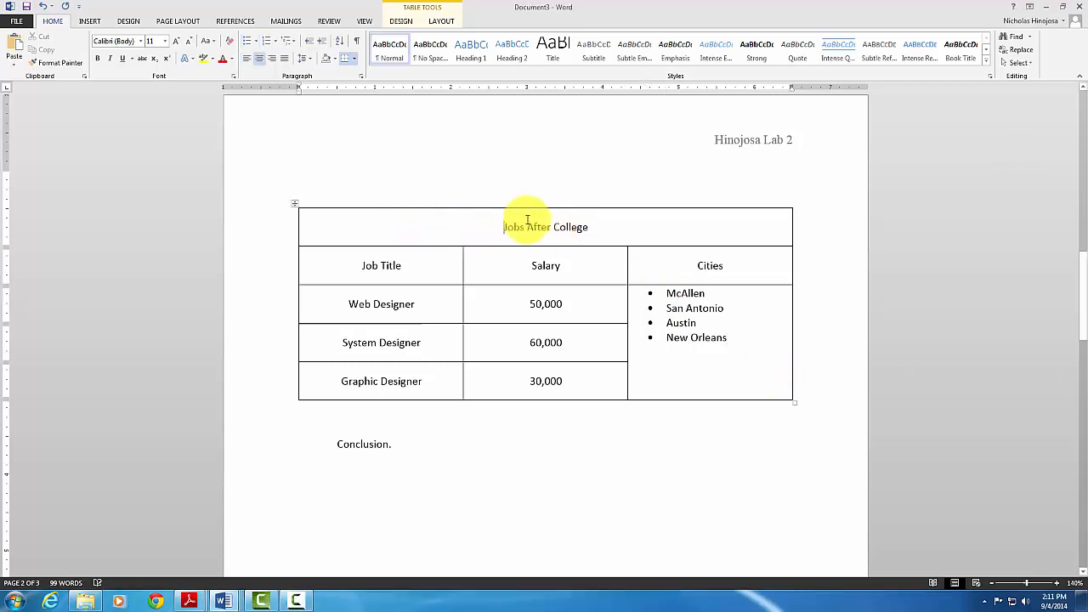
pyautogui.click(402, 21)
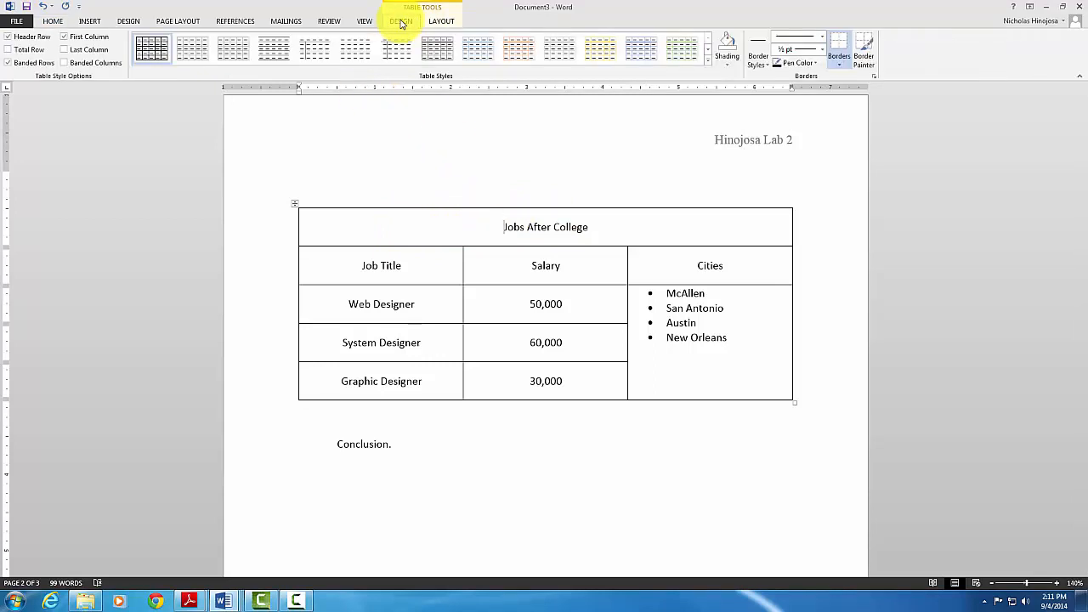
pyautogui.click(727, 66)
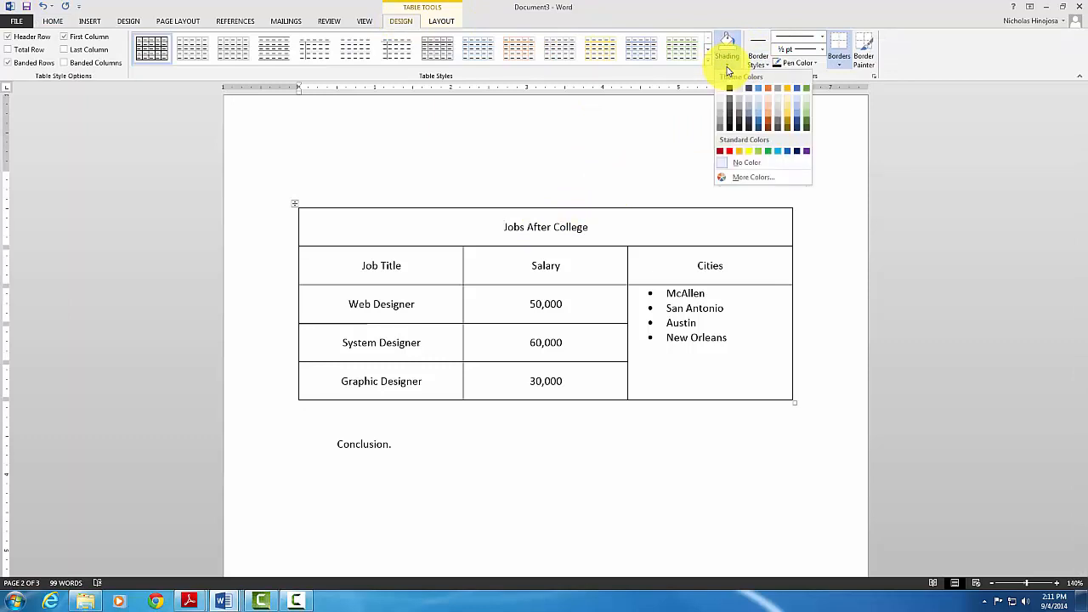
pyautogui.click(750, 111)
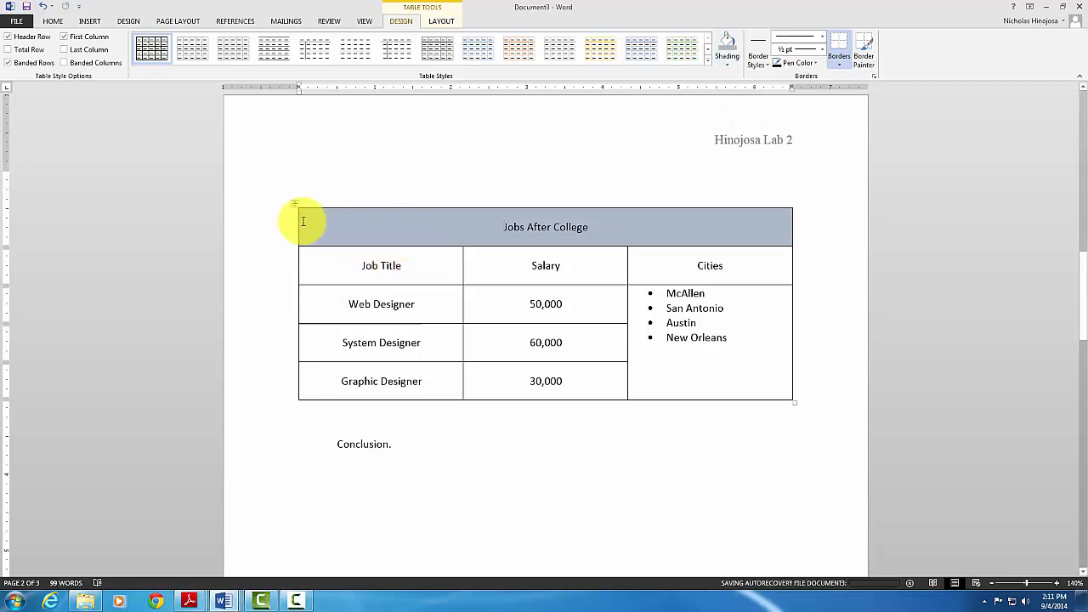
# Shade the Job Title, Salary, Cities heading row orange
pyautogui.moveTo(352, 260); pyautogui.dragTo(728, 269)
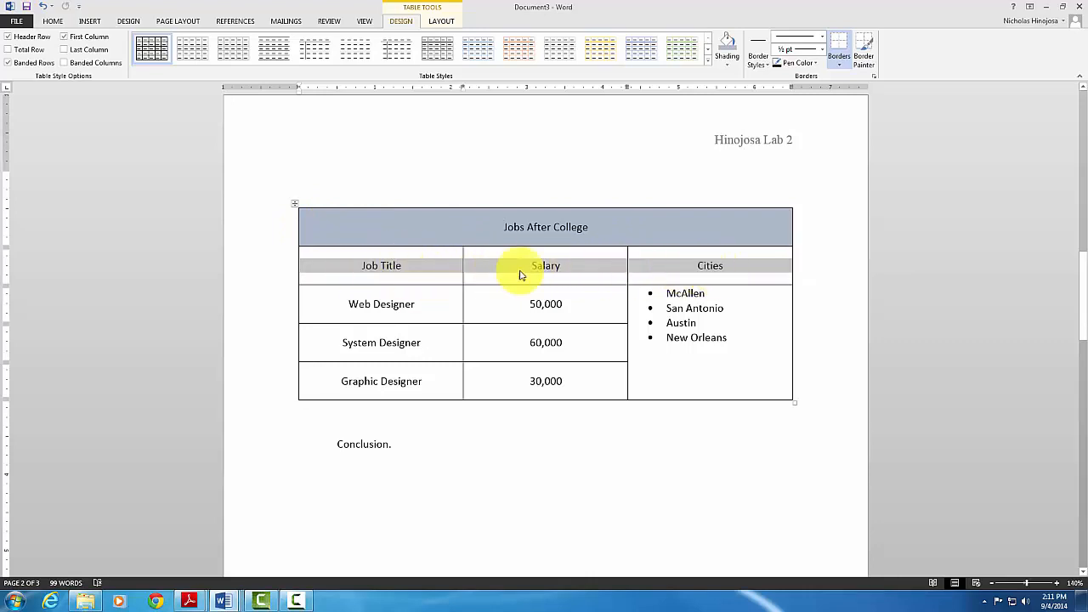
pyautogui.click(730, 68)
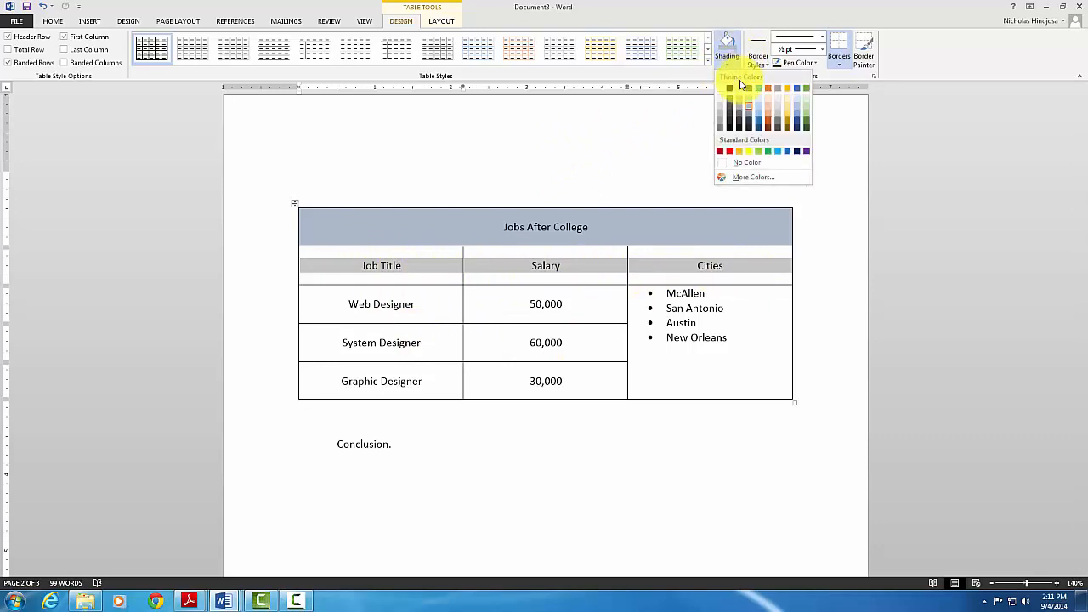
pyautogui.click(769, 116)
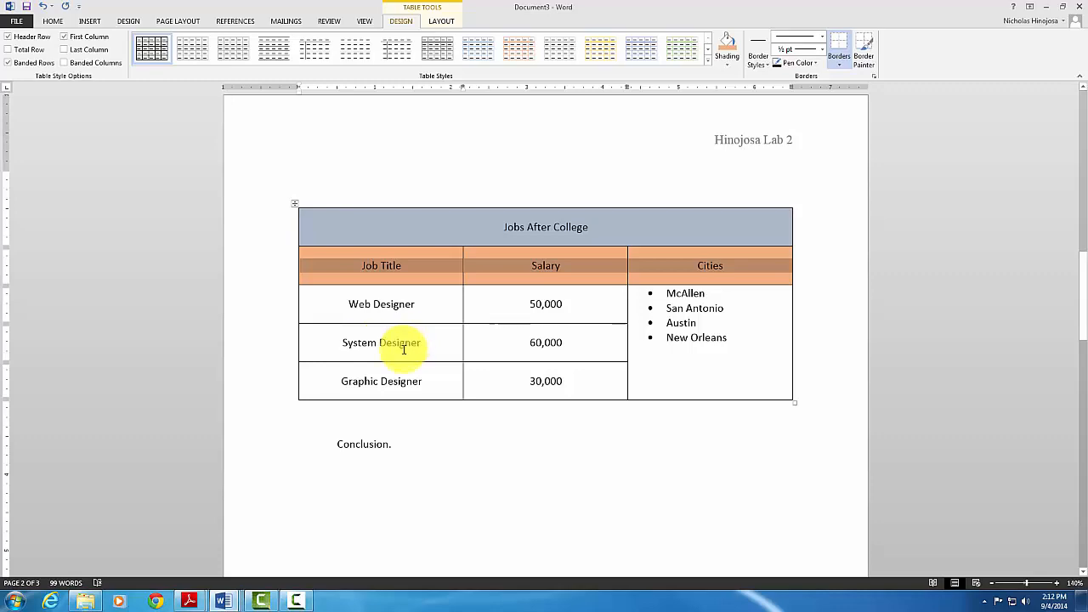
pyautogui.scroll(6, 405, 345)
pyautogui.scroll(20, 403, 349)
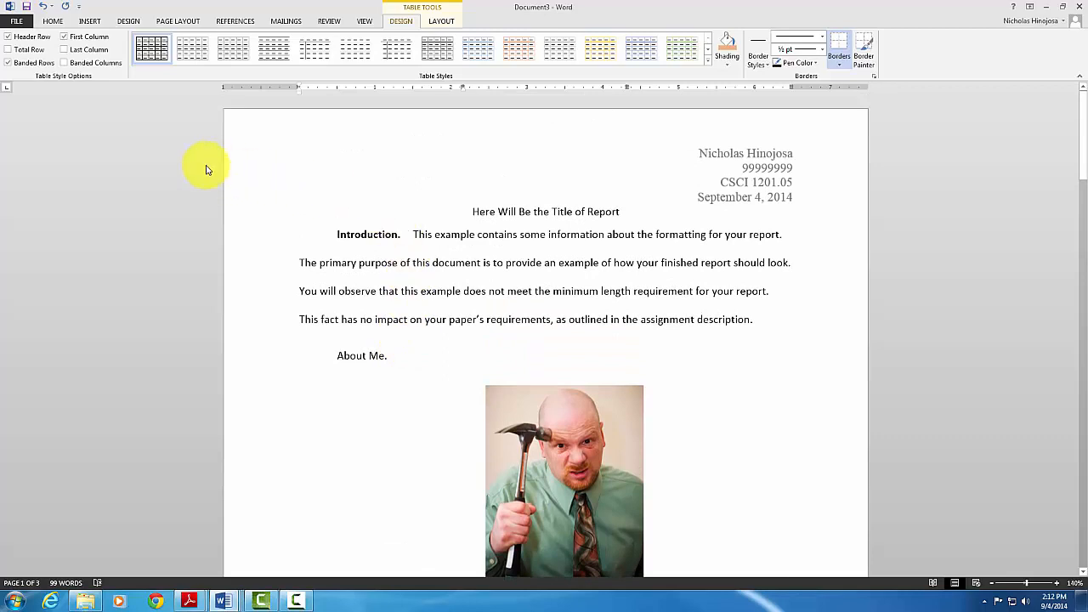
# Select the entire document, table included, and apply Times New Roman 12 pt
pyautogui.click(60, 21)
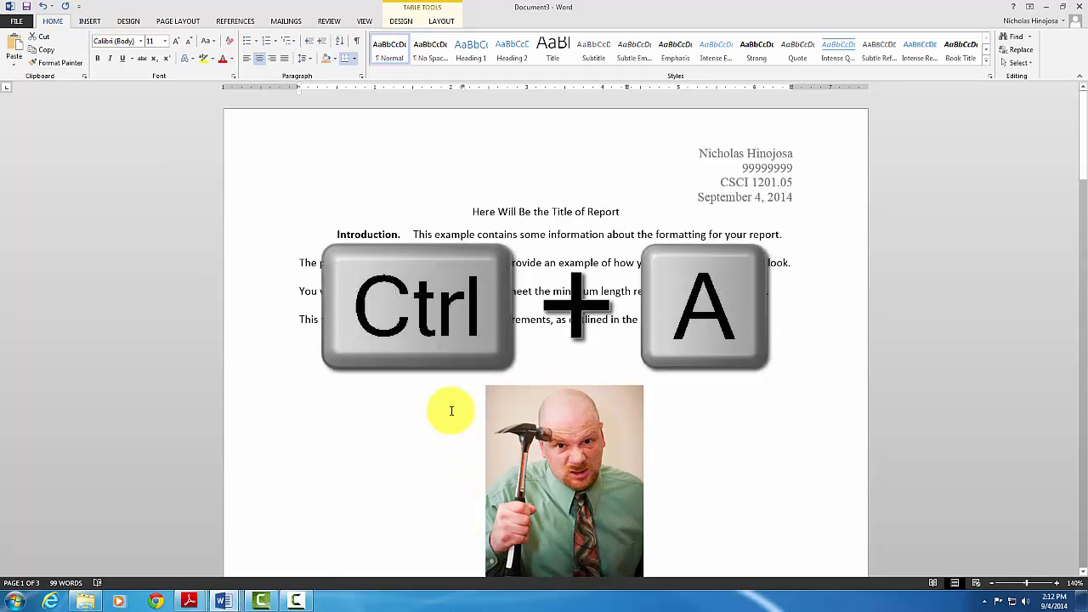
pyautogui.hotkey('ctrl', 'a')
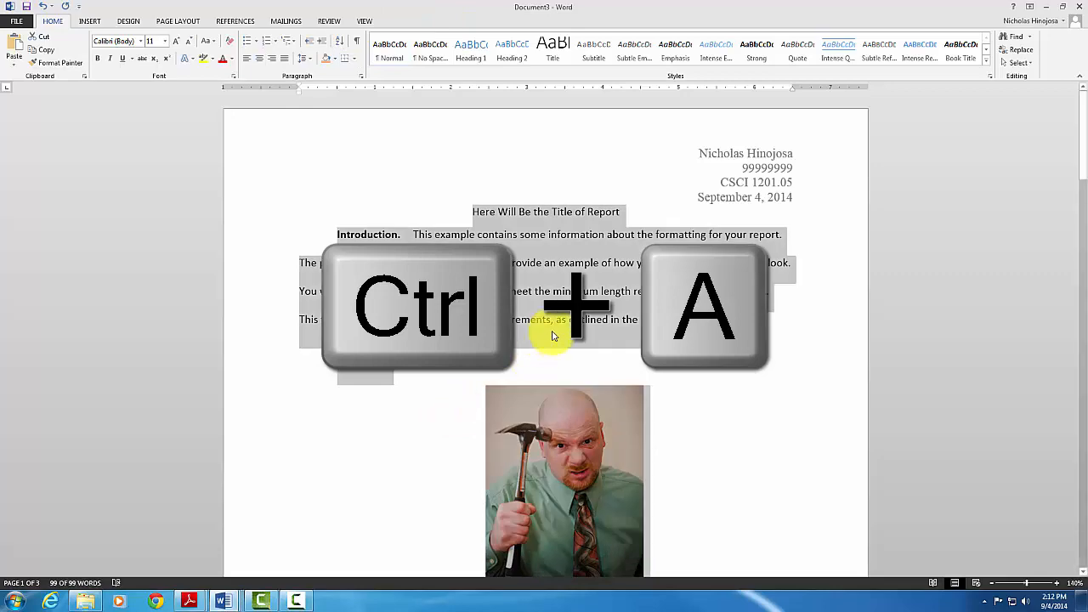
pyautogui.scroll(-8, 552, 335)
pyautogui.scroll(-6, 552, 334)
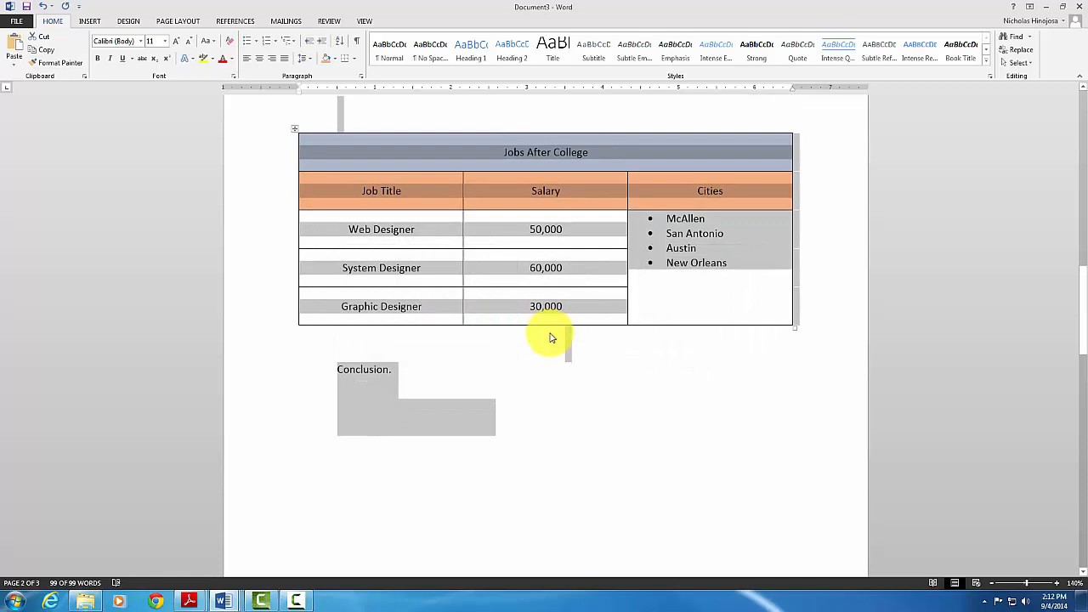
pyautogui.click(129, 41)
pyautogui.write('Times New Ro')
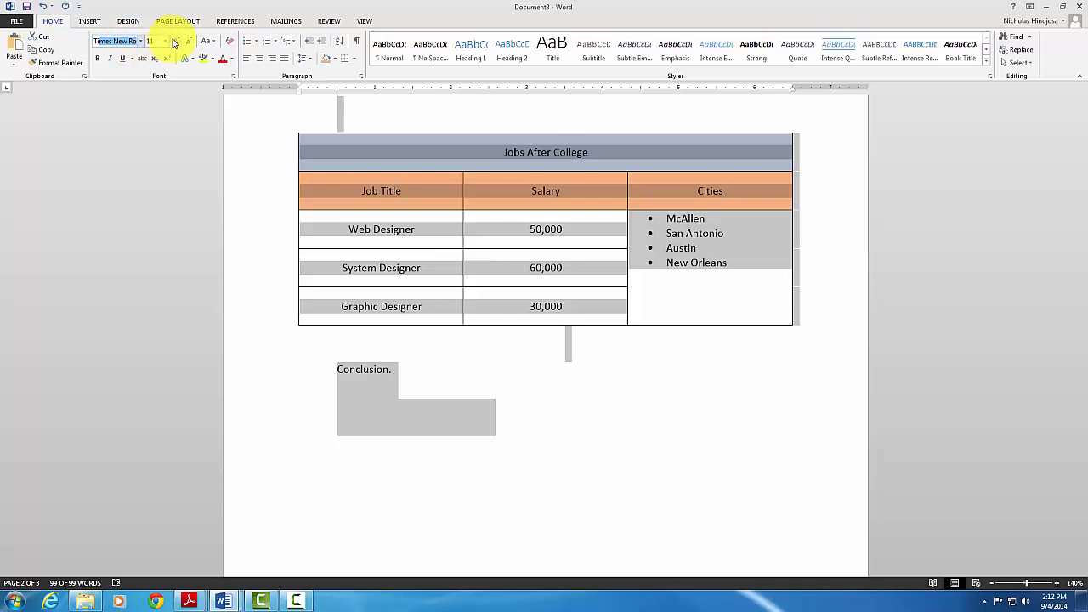
pyautogui.press('Return')
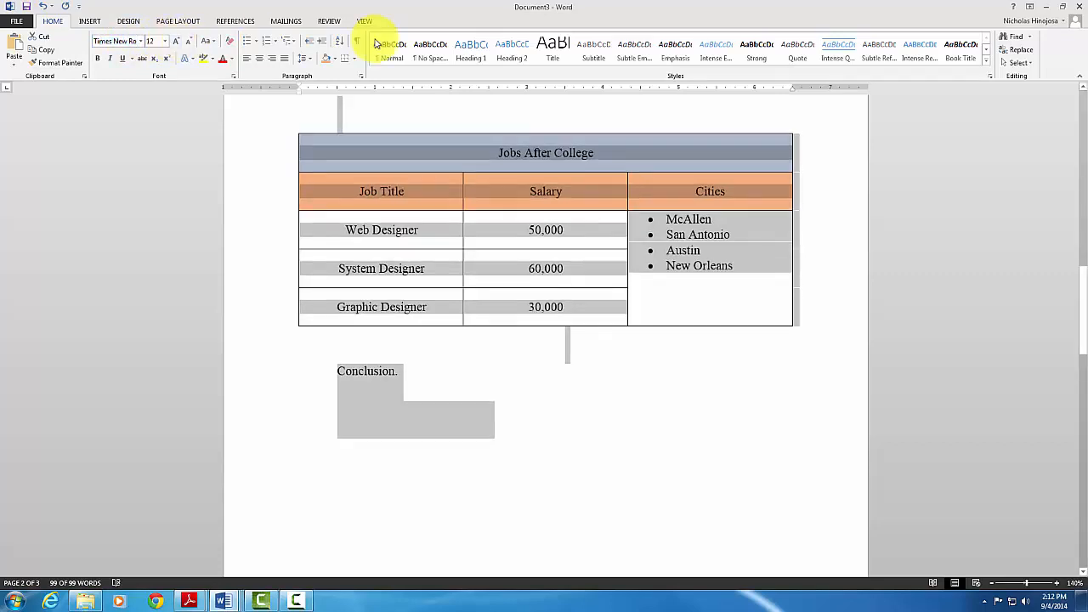
pyautogui.click(499, 422)
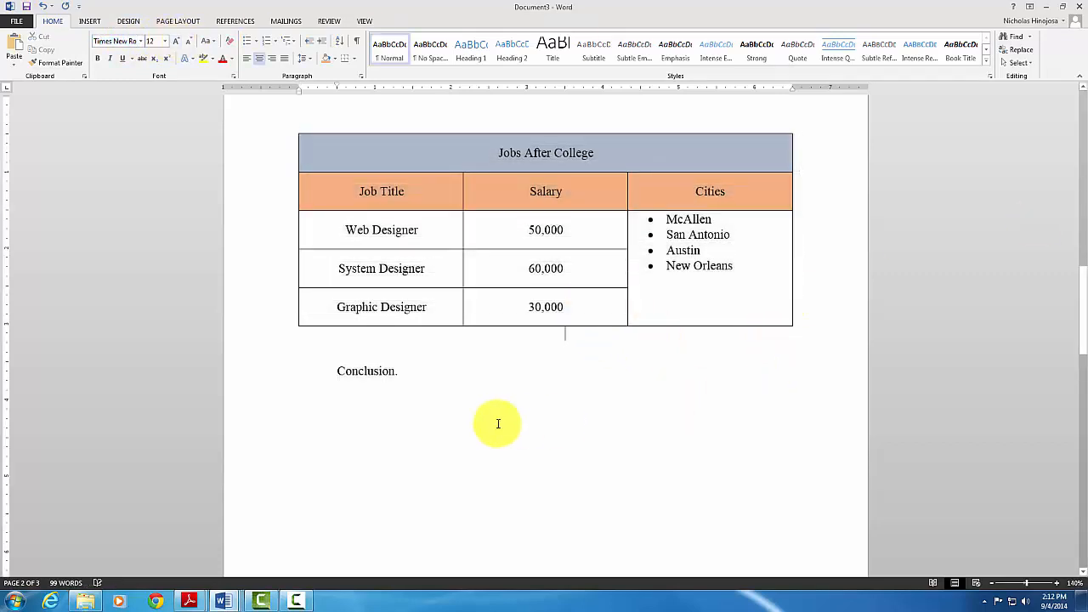
pyautogui.scroll(10, 498, 423)
pyautogui.scroll(8, 498, 423)
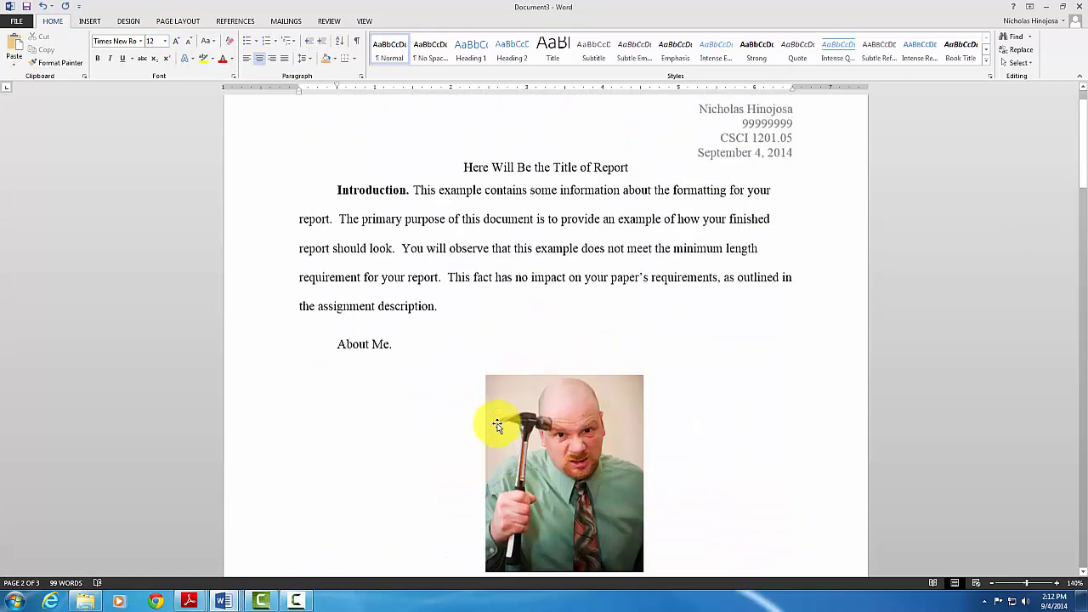